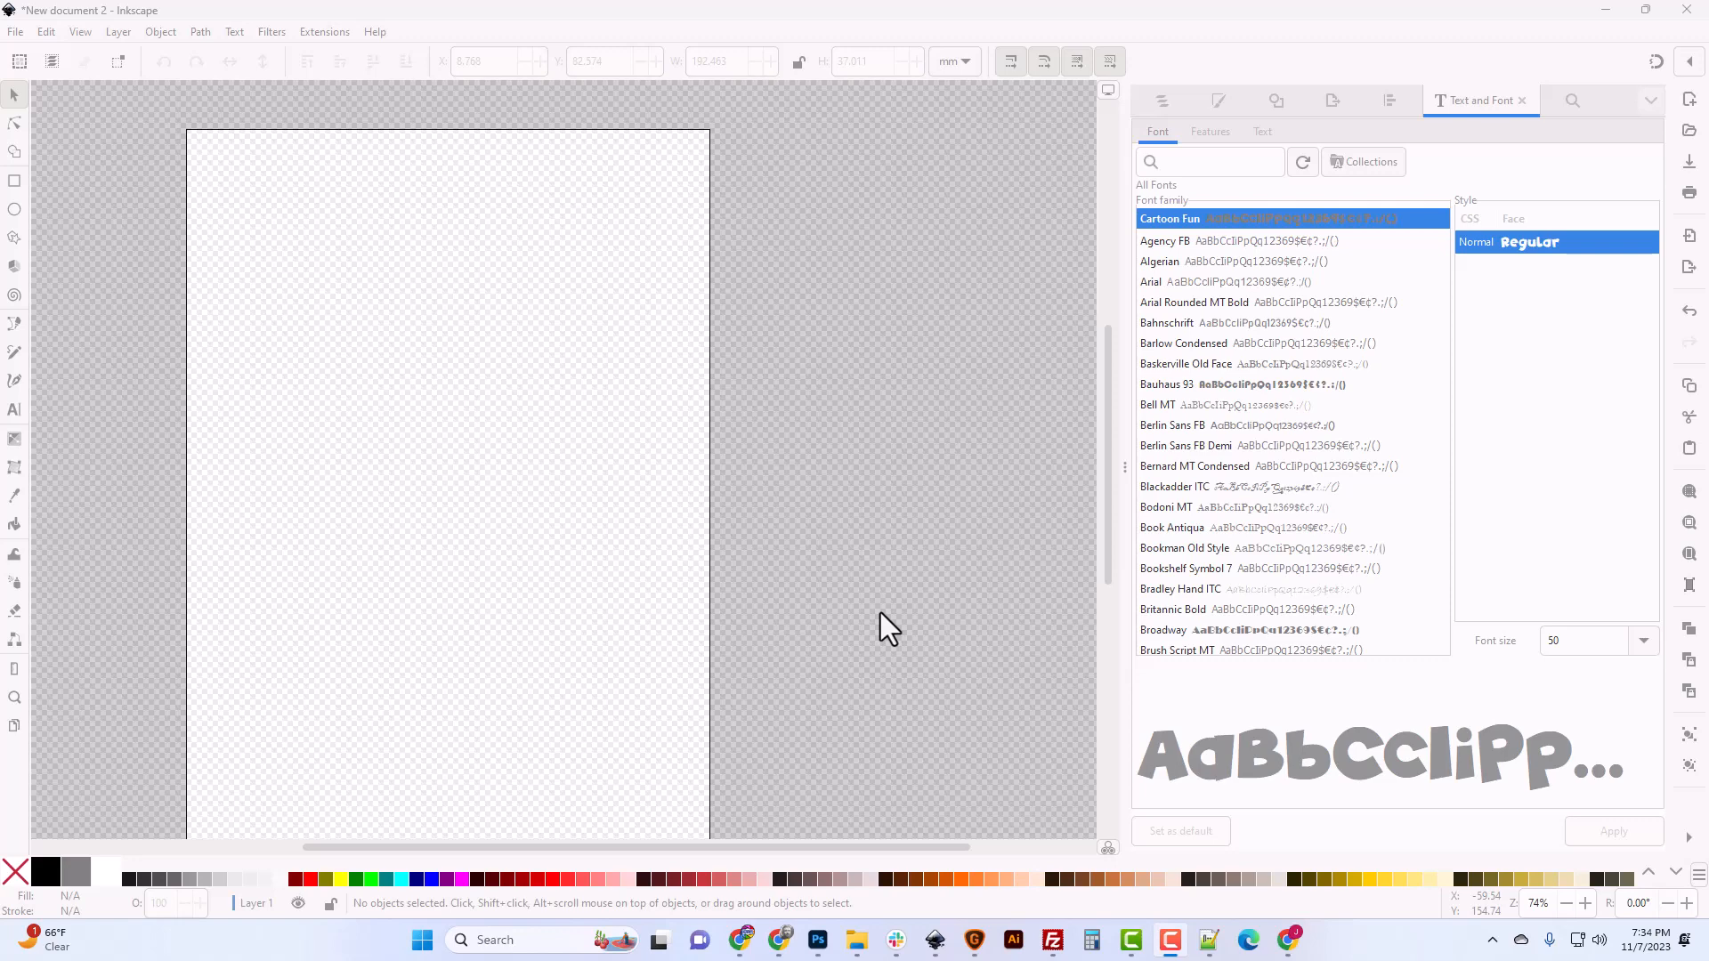
Draw a straight horizontal line about 198 mm long across the upper part of the page with the Pen tool
click(527, 27)
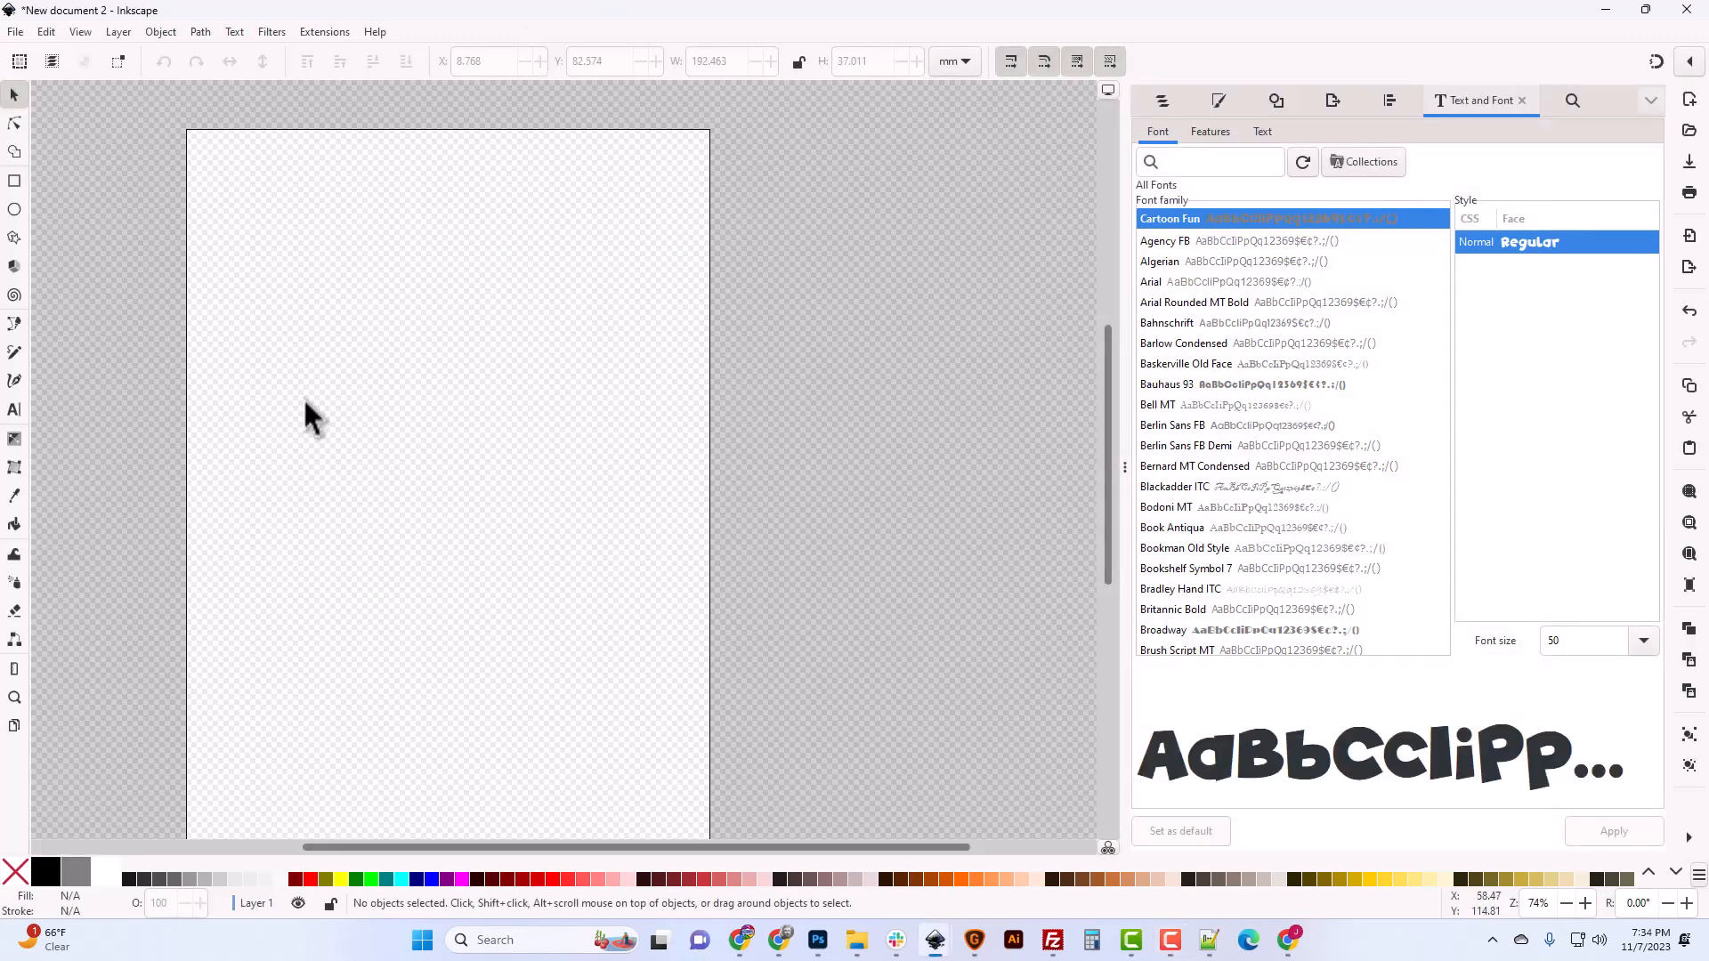
click(15, 325)
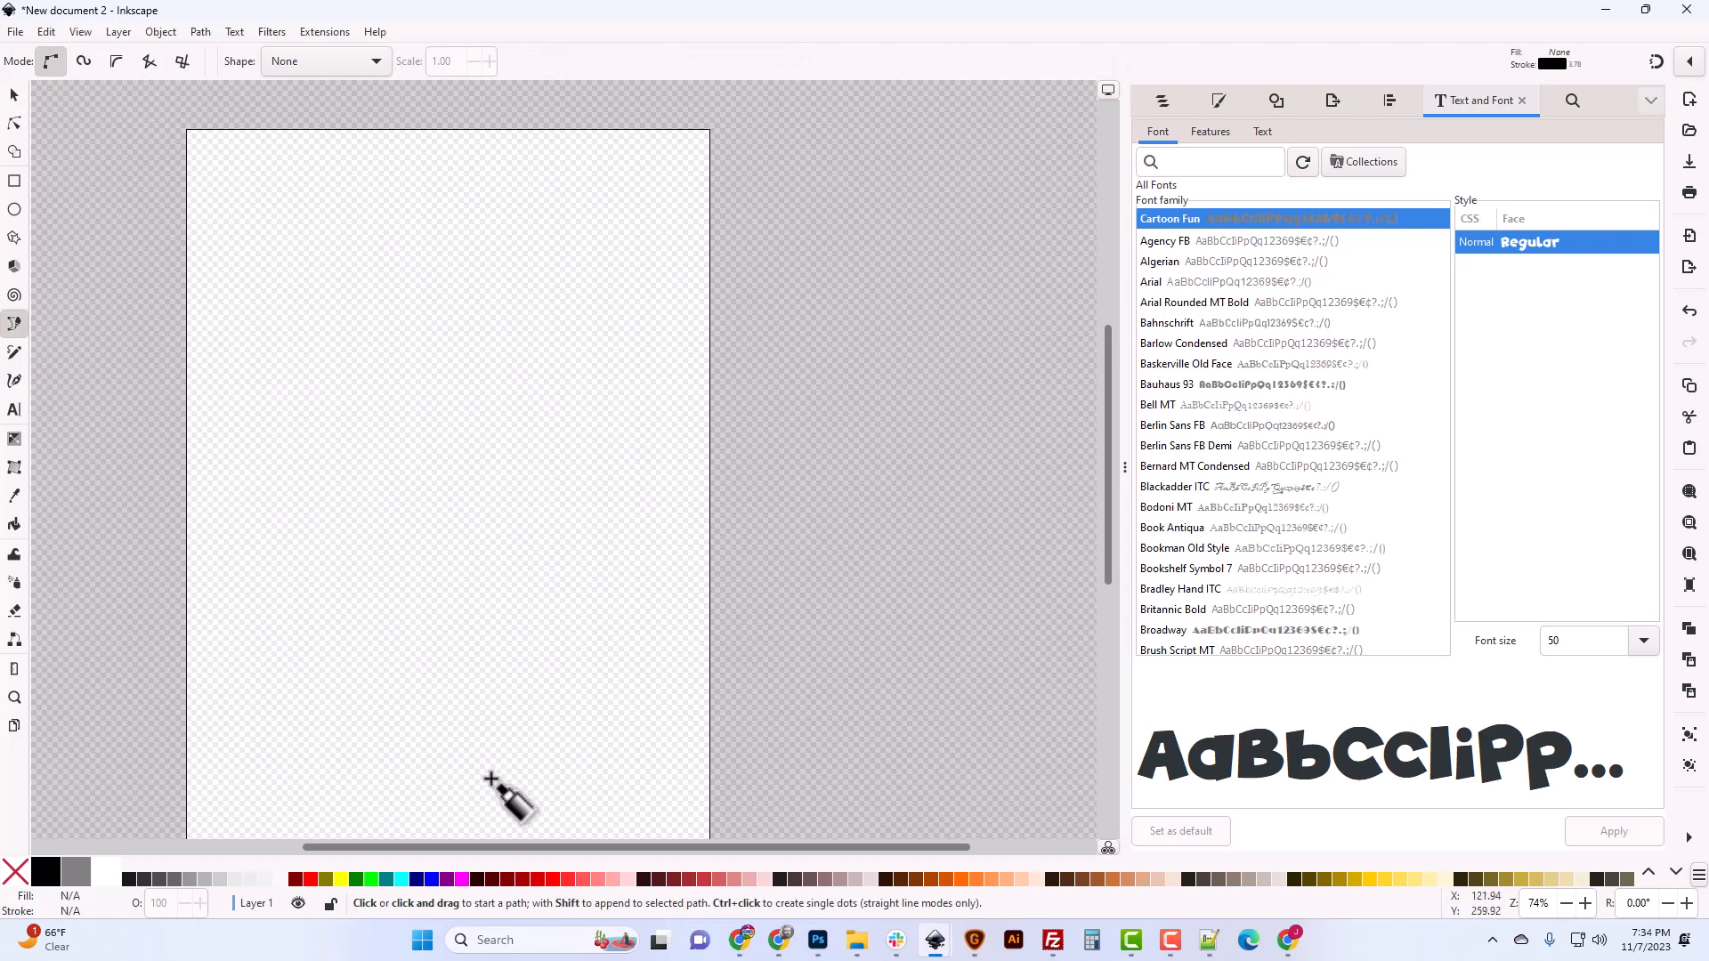
drag(659, 845, 580, 846)
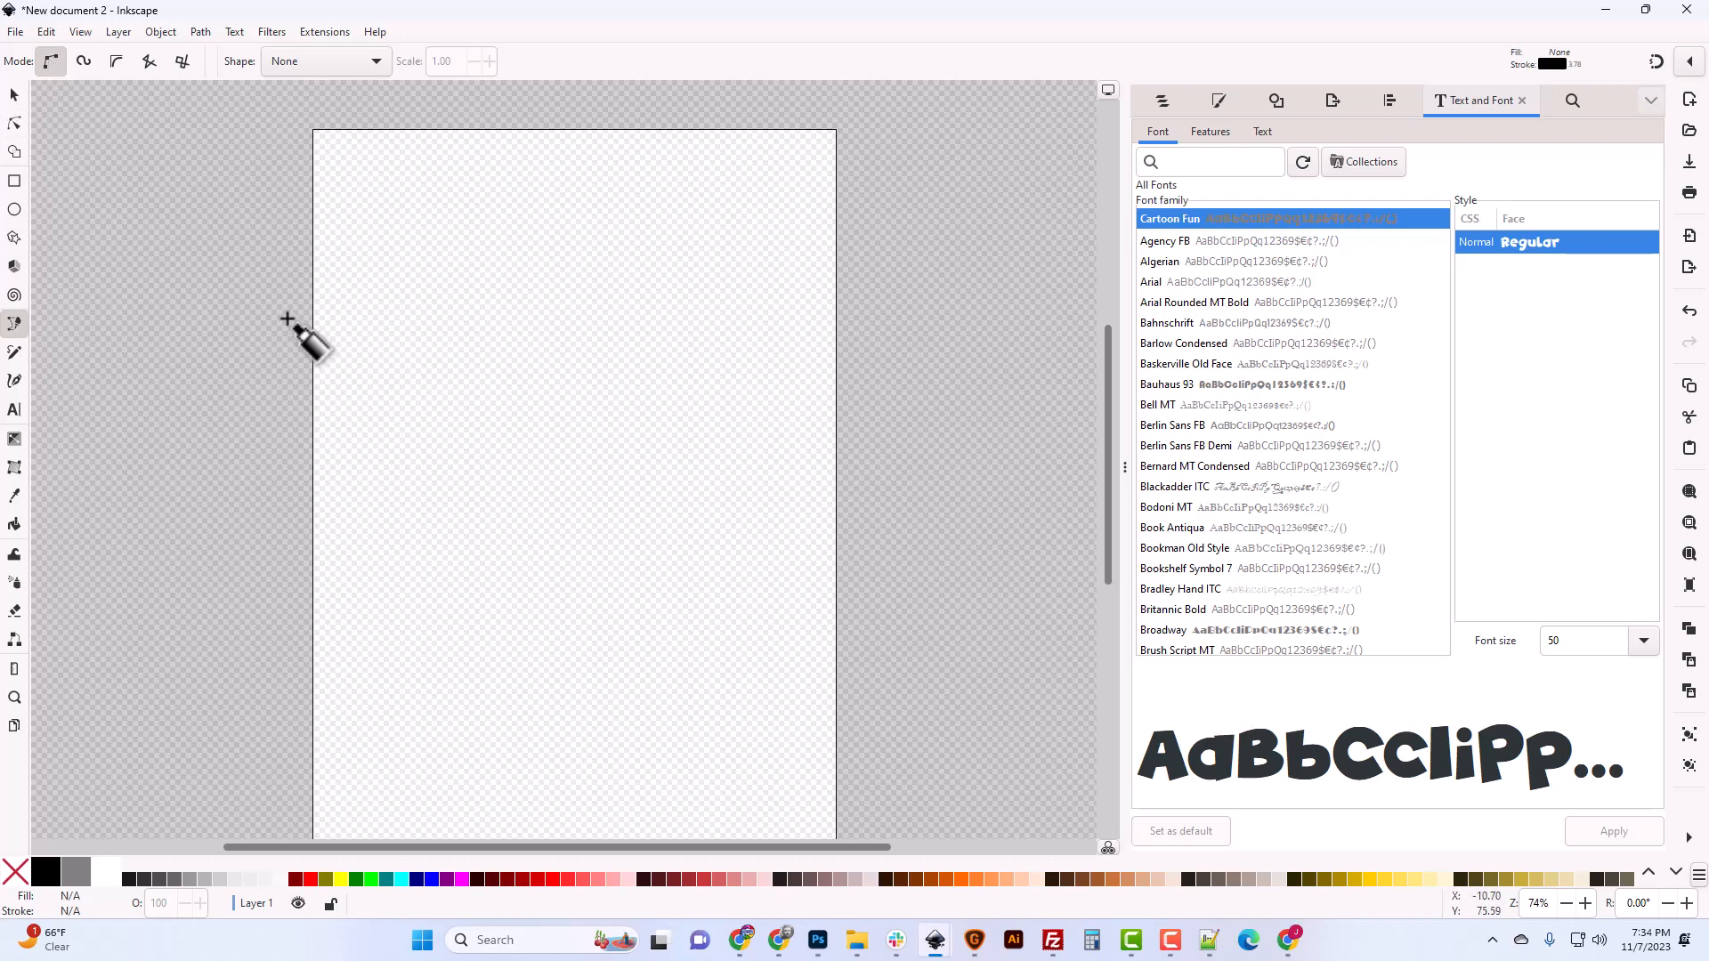
click(329, 362)
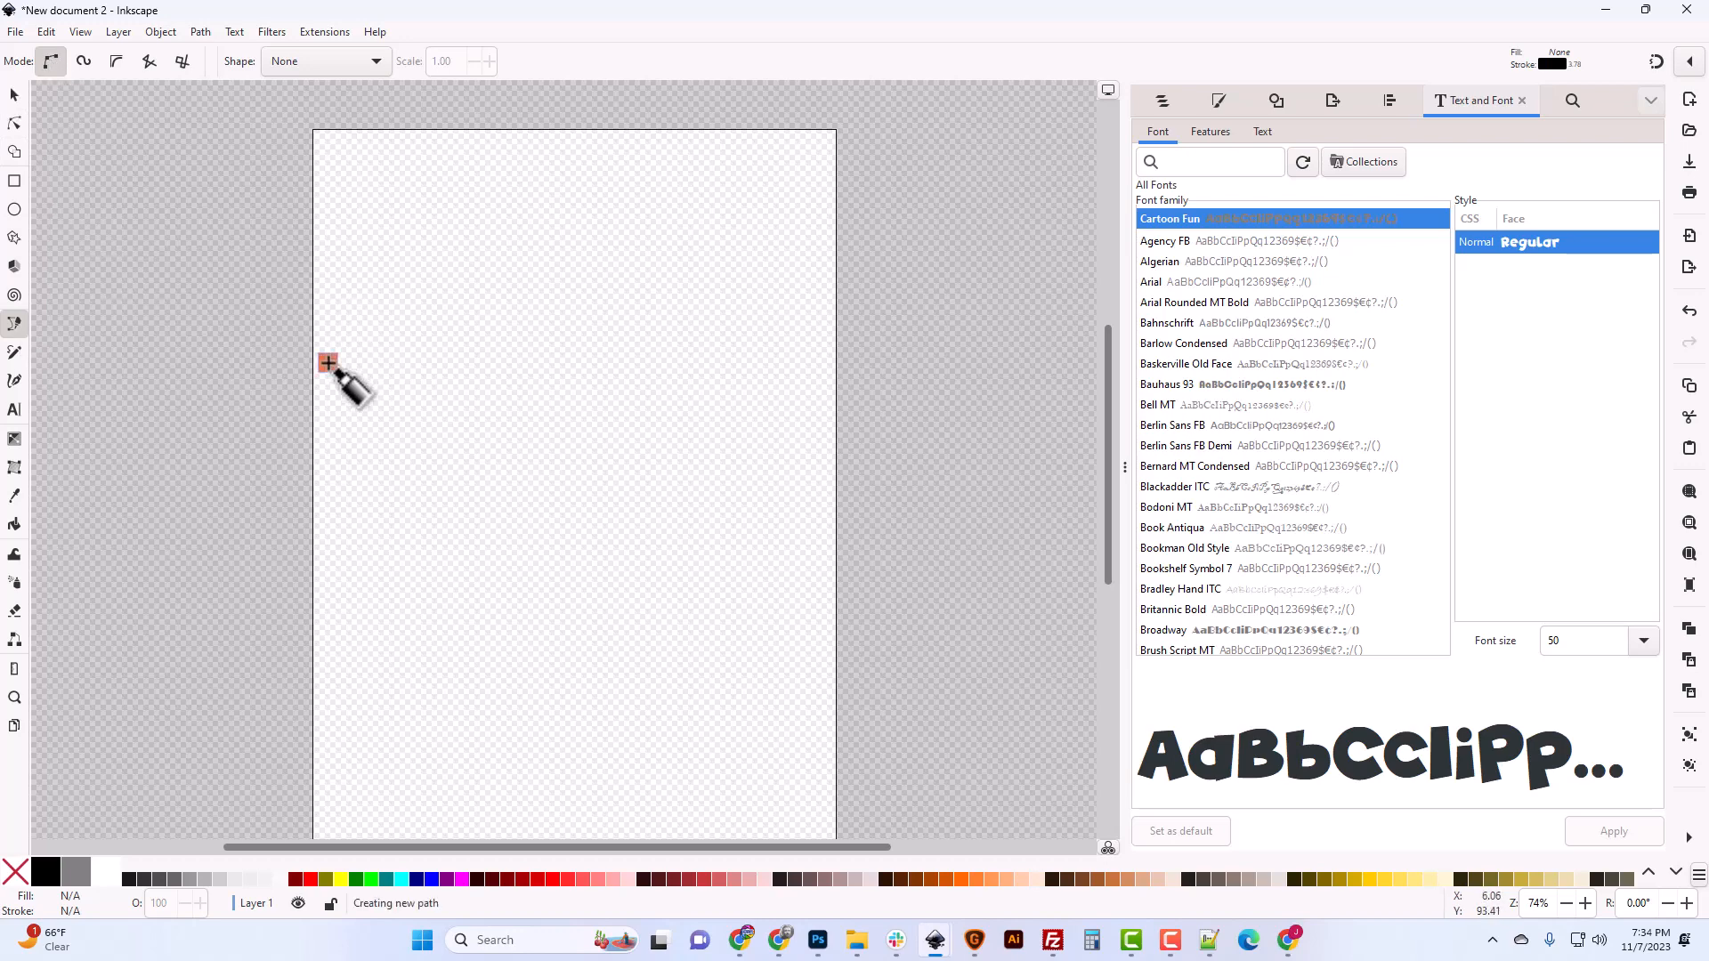
click(817, 365)
key(Return)
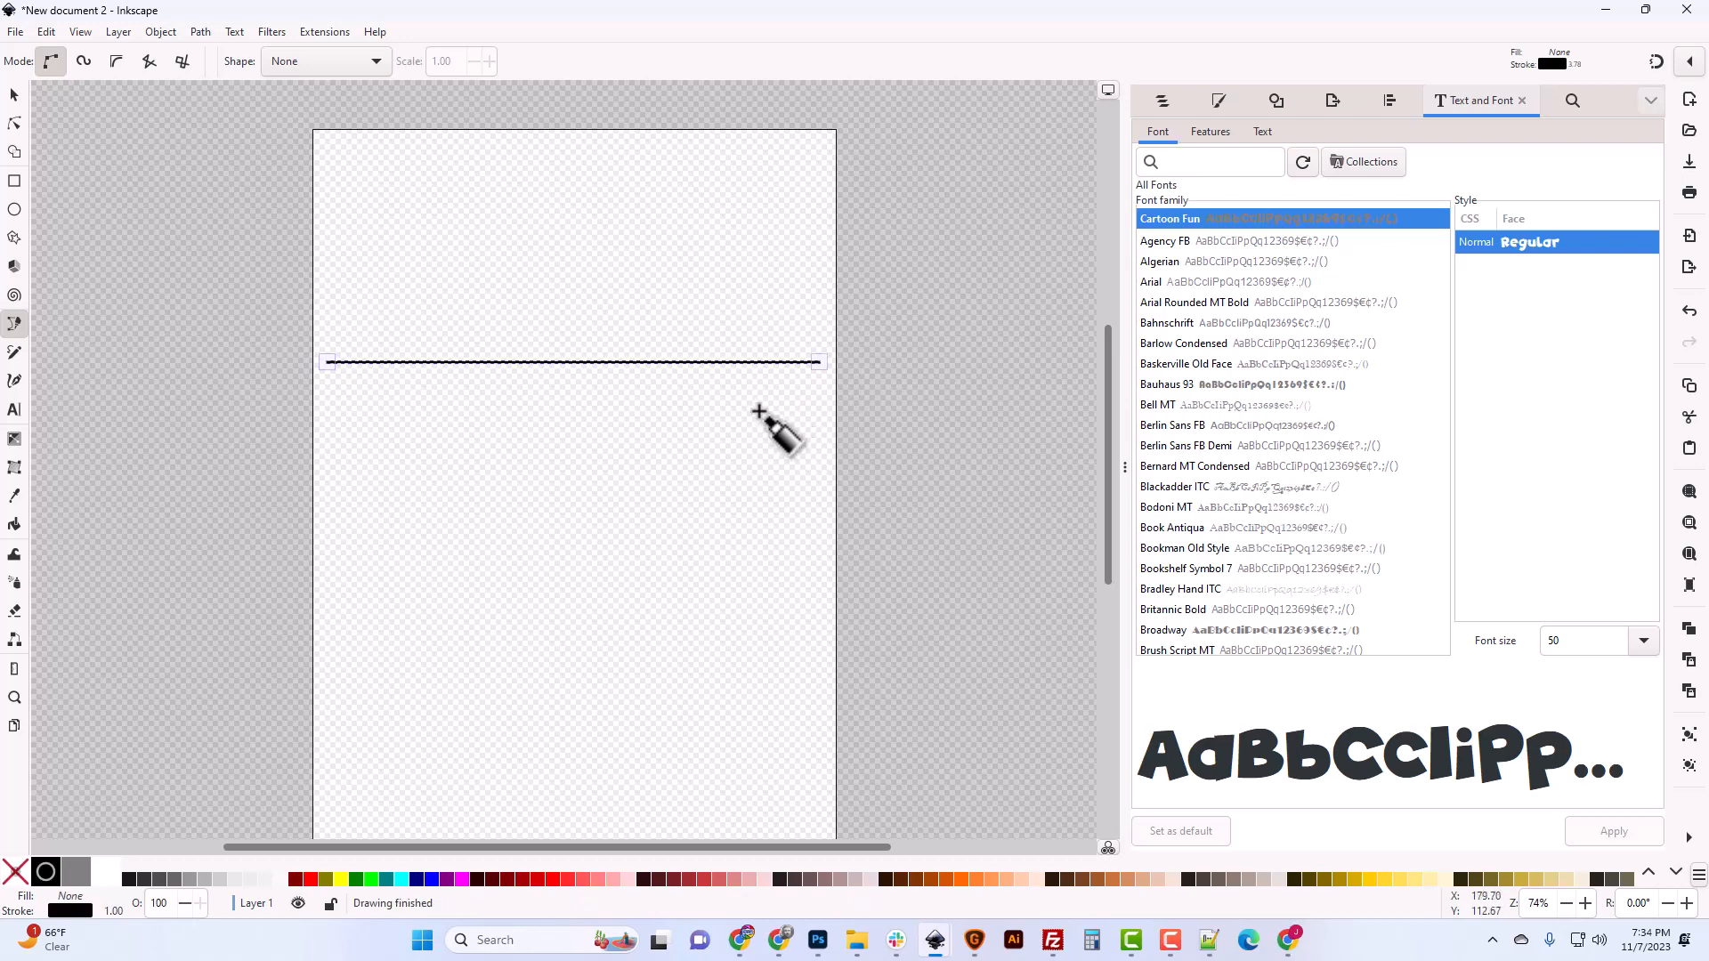
Review the line's fill, stroke paint and stroke style settings
click(1218, 101)
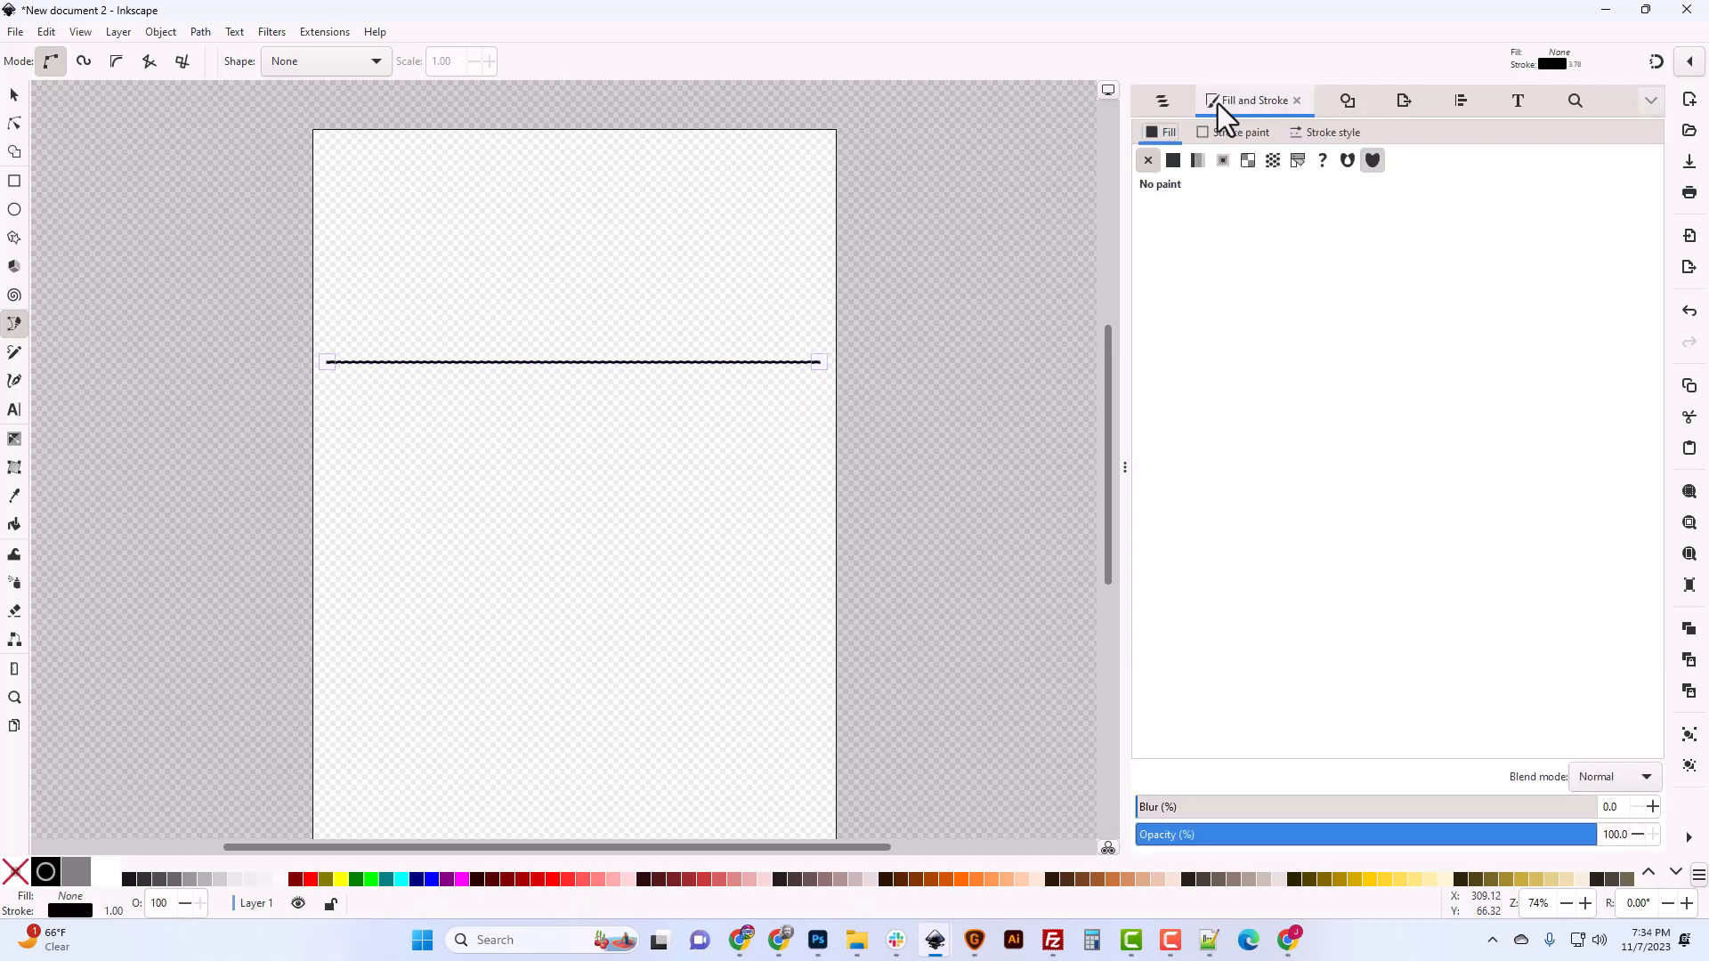
click(1232, 136)
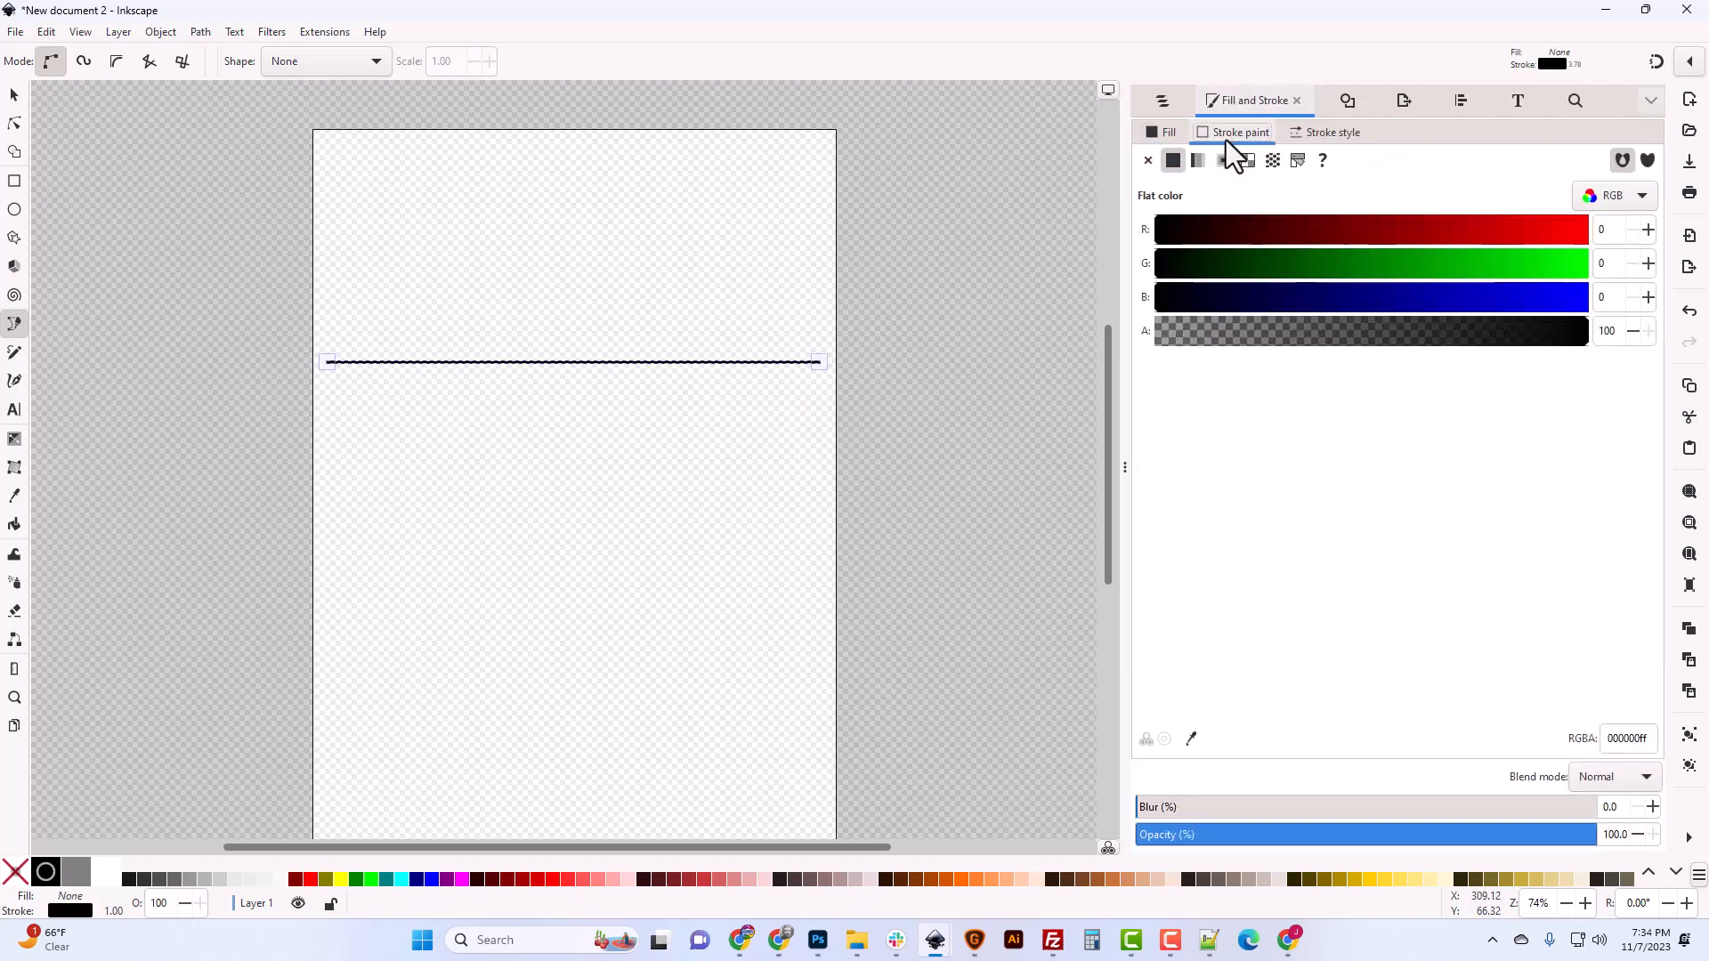
click(1315, 140)
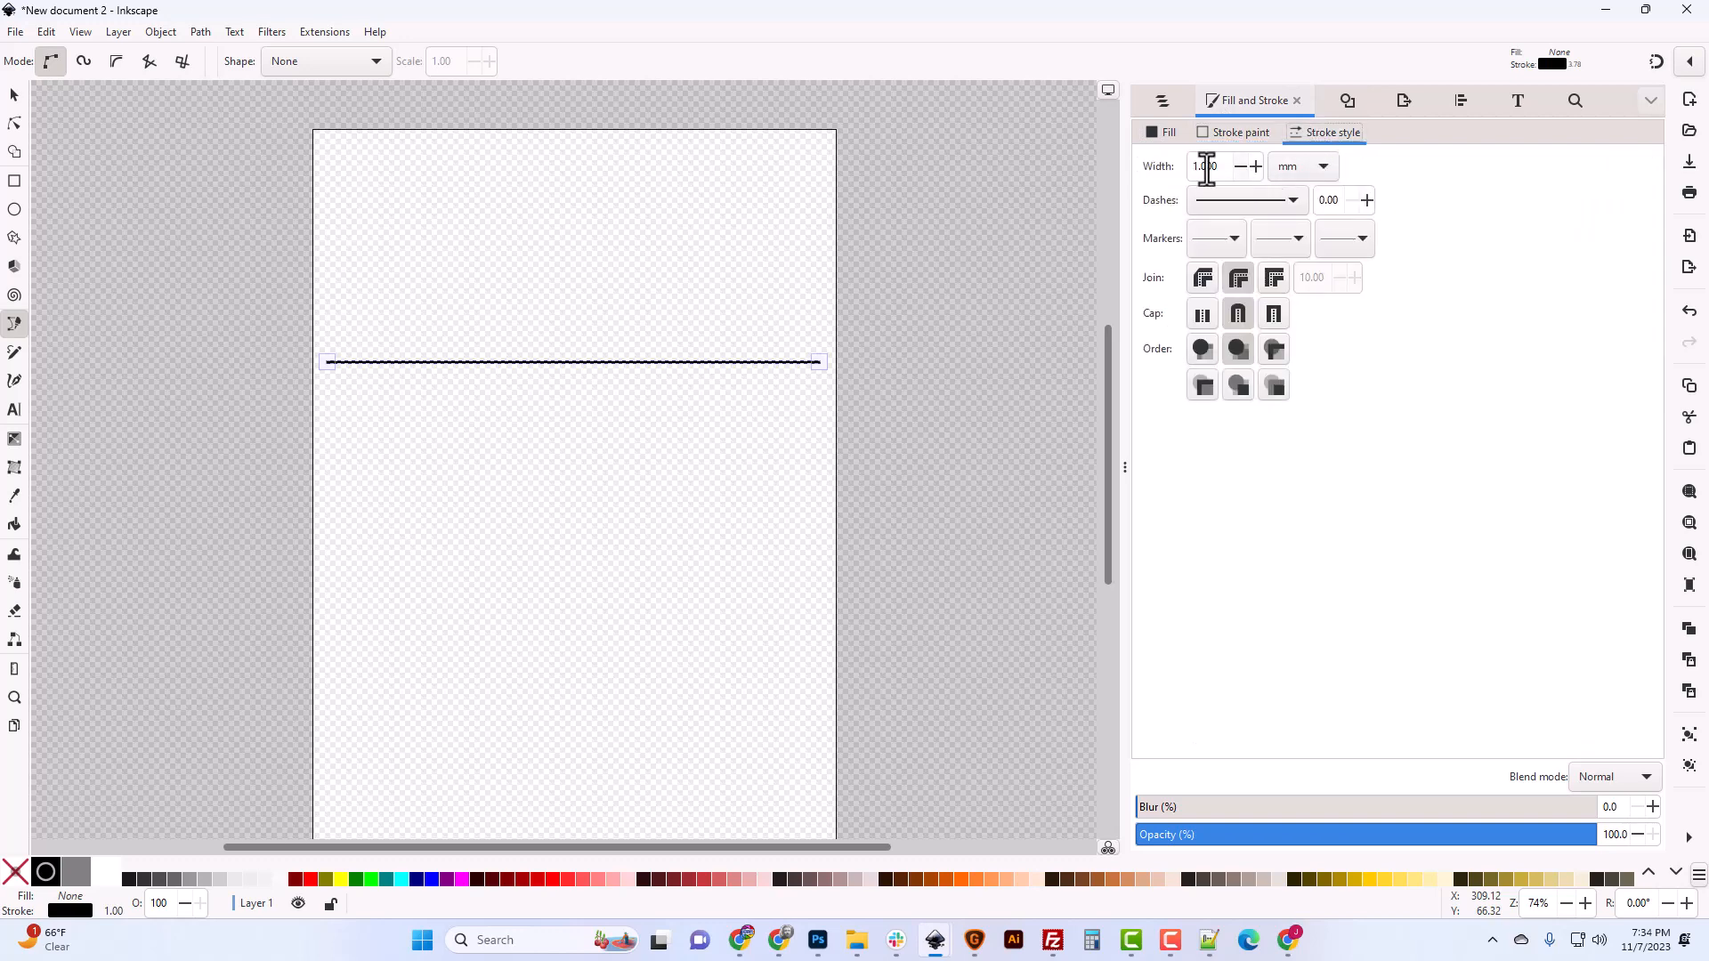
click(1232, 133)
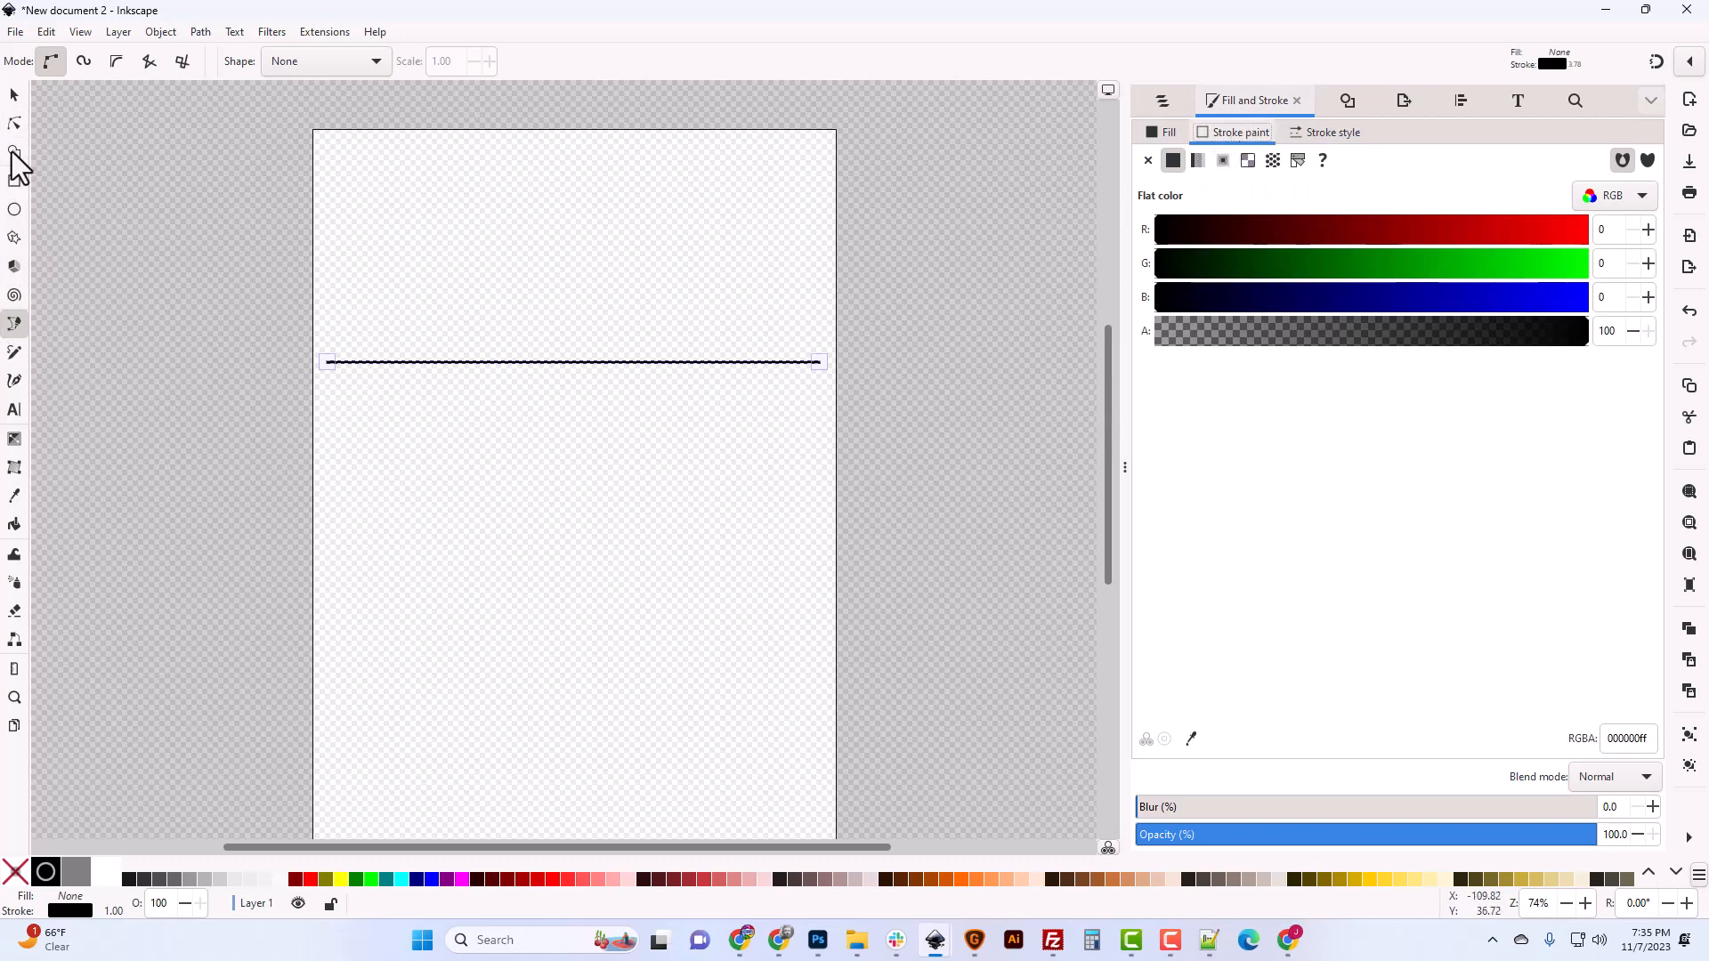
Insert a node midway between the line's two end nodes and make it symmetric
click(14, 122)
drag(279, 297, 946, 458)
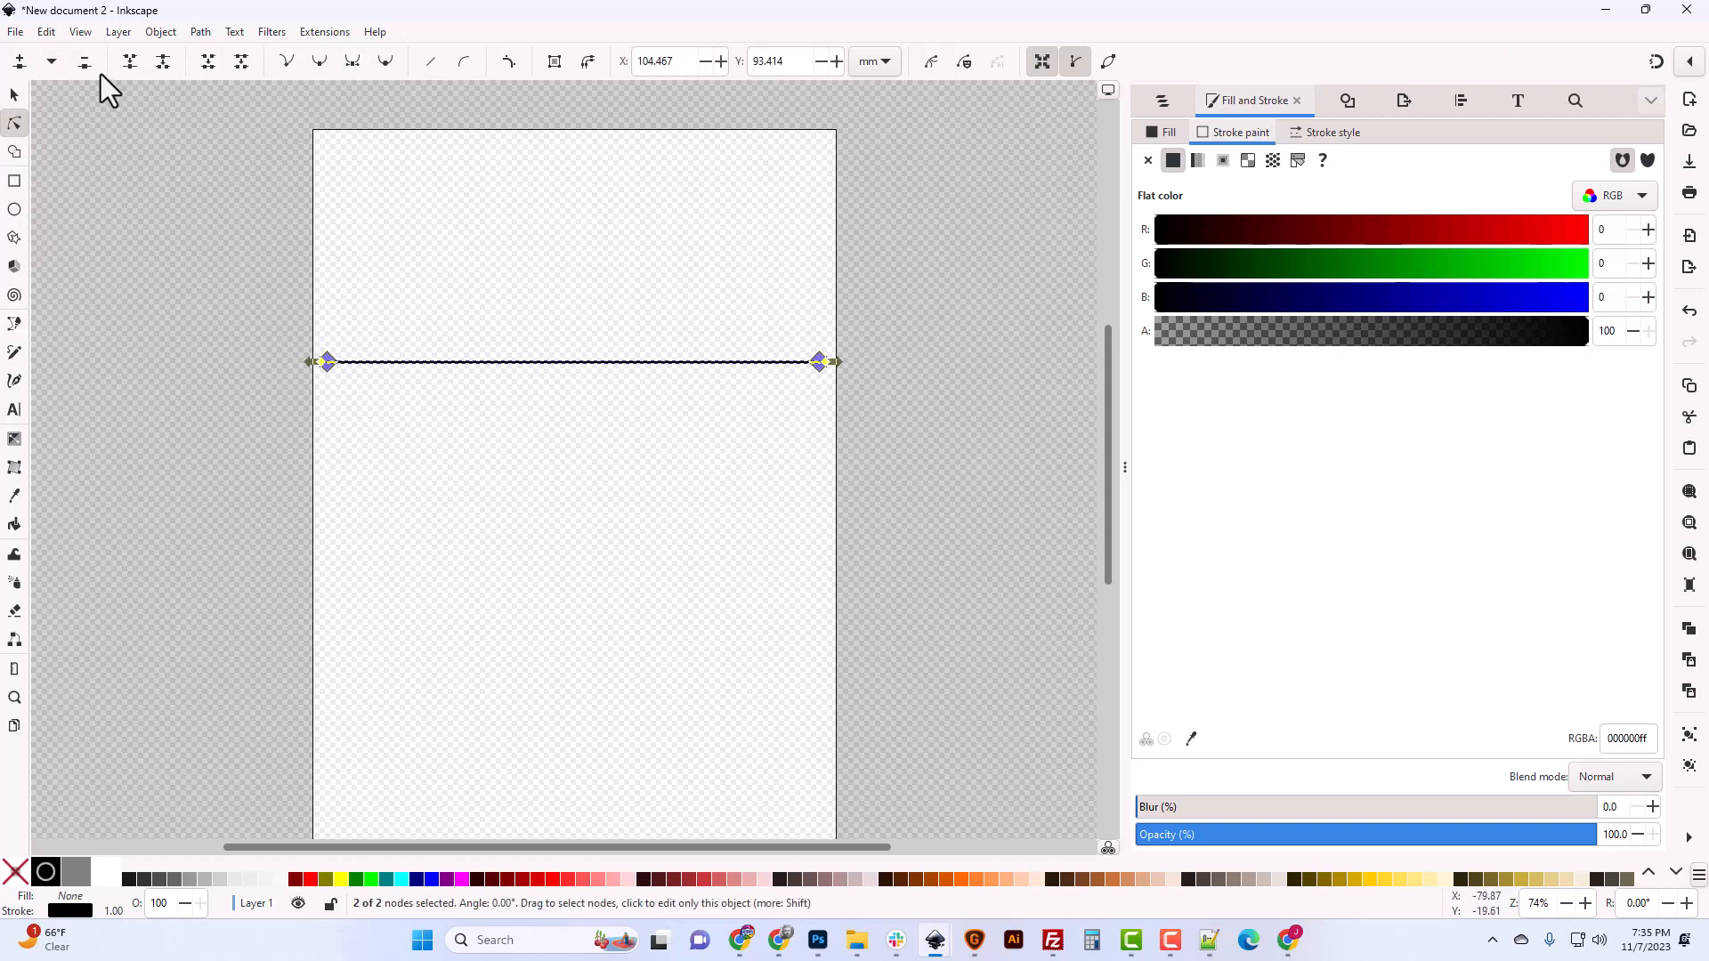
click(18, 62)
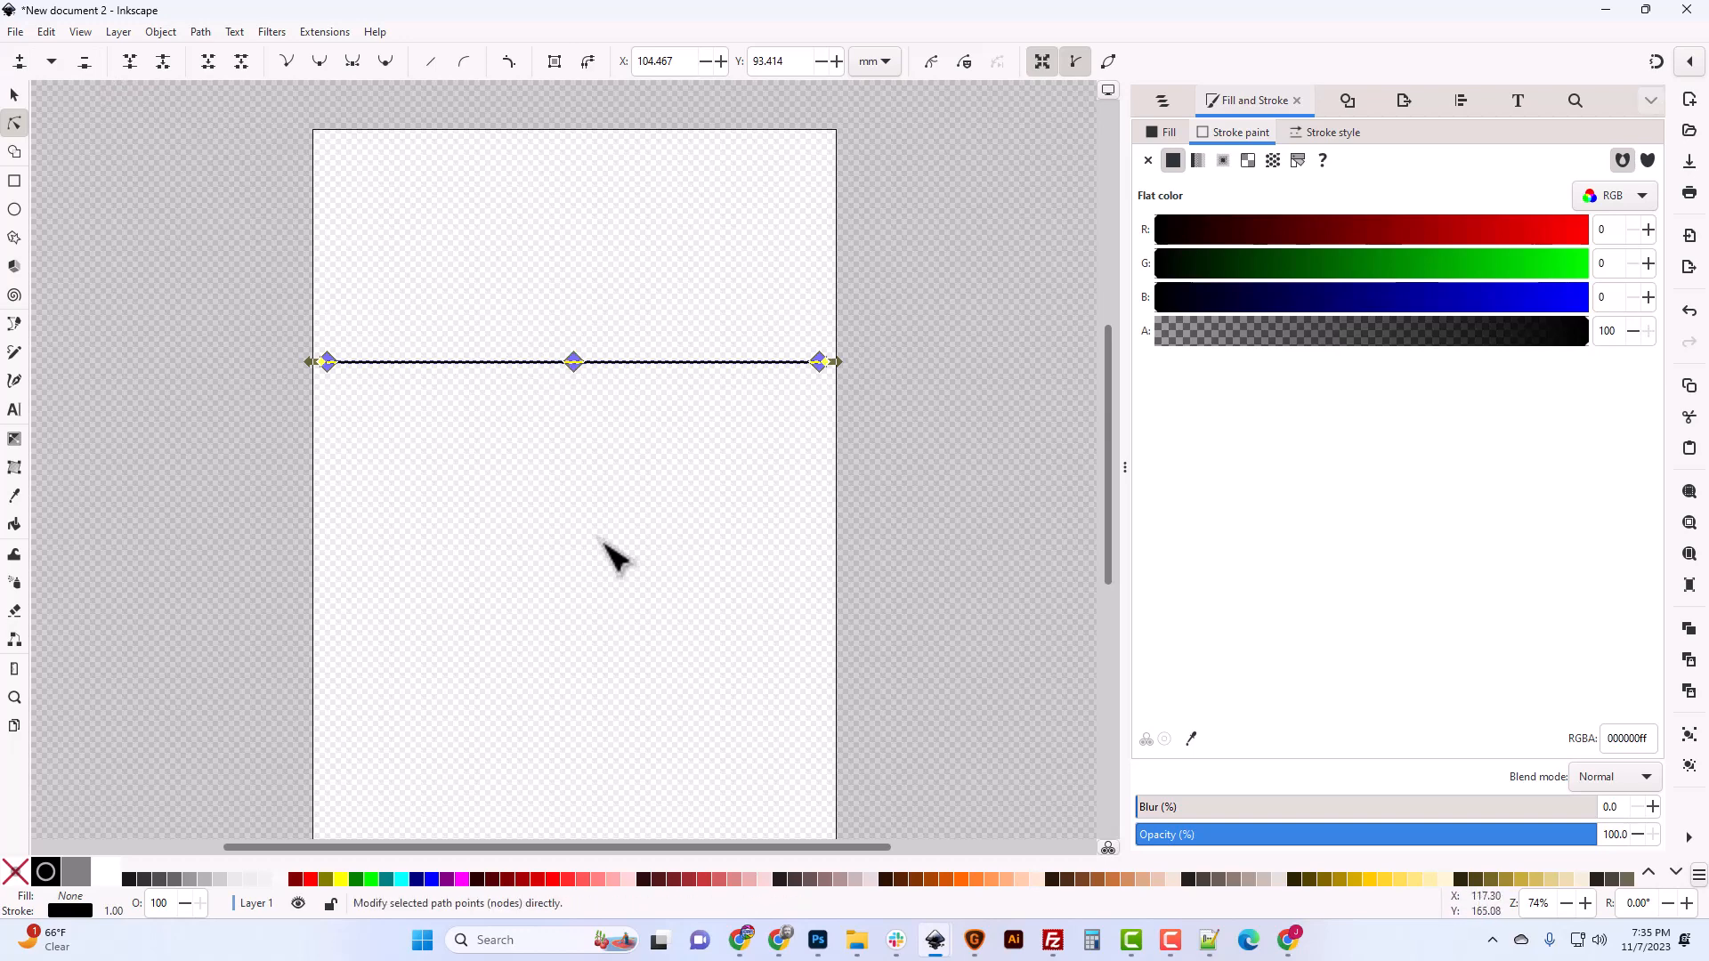
click(318, 62)
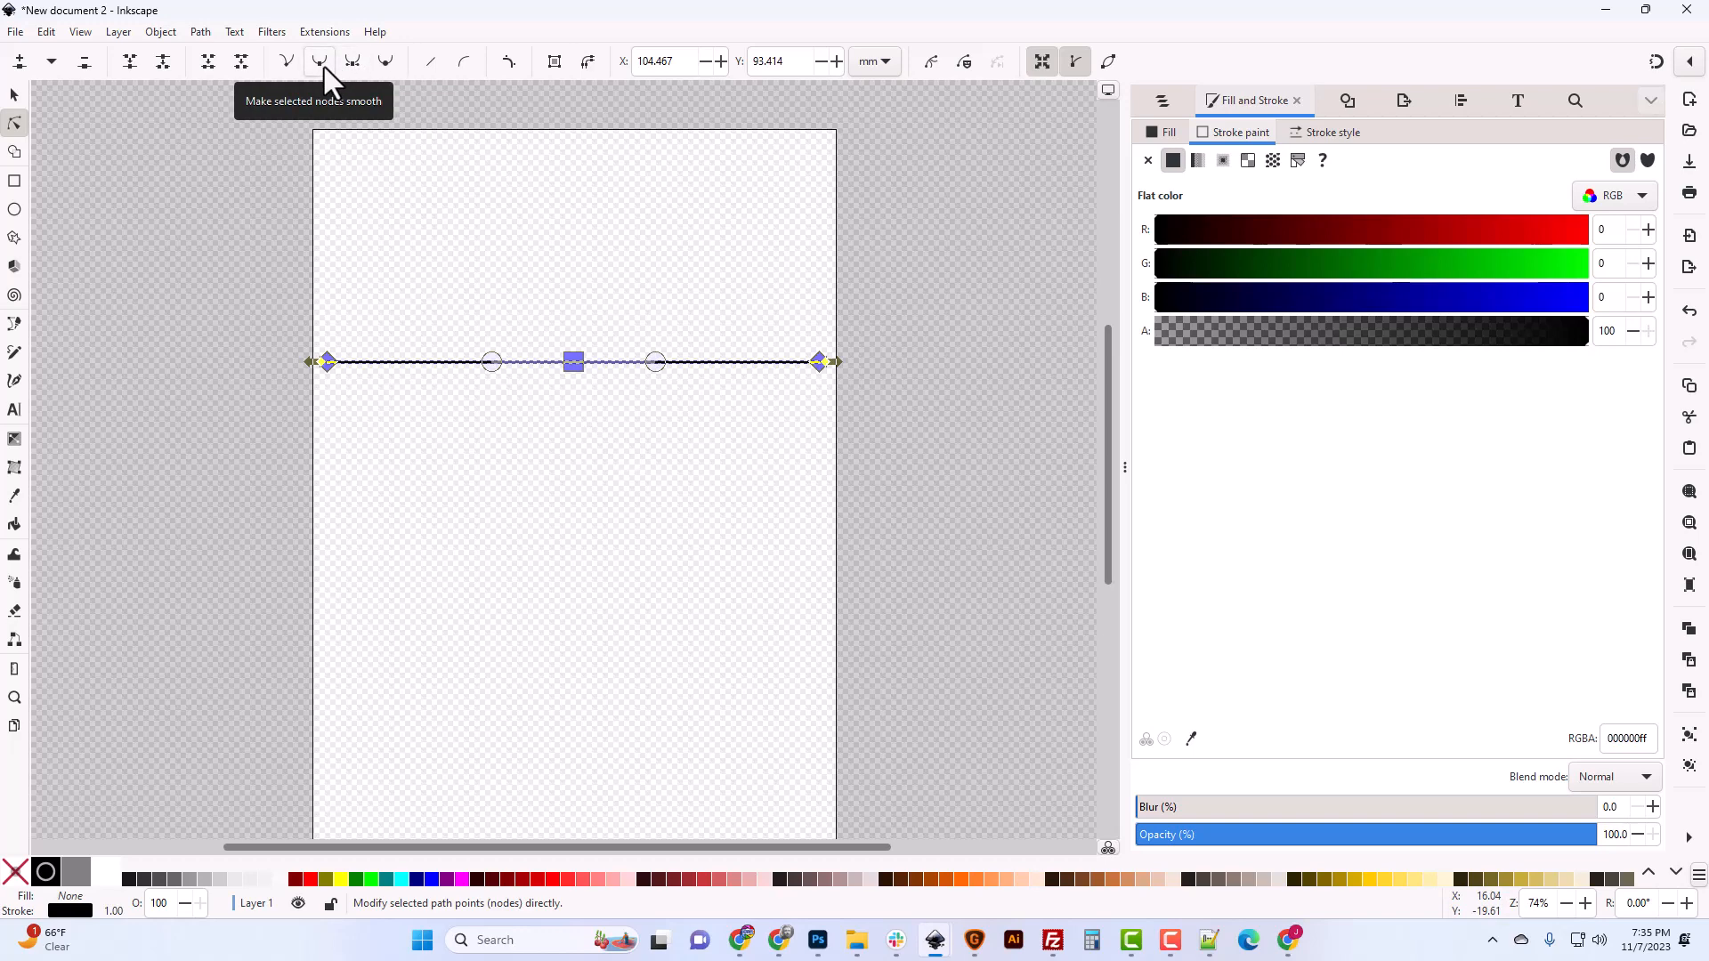
click(383, 67)
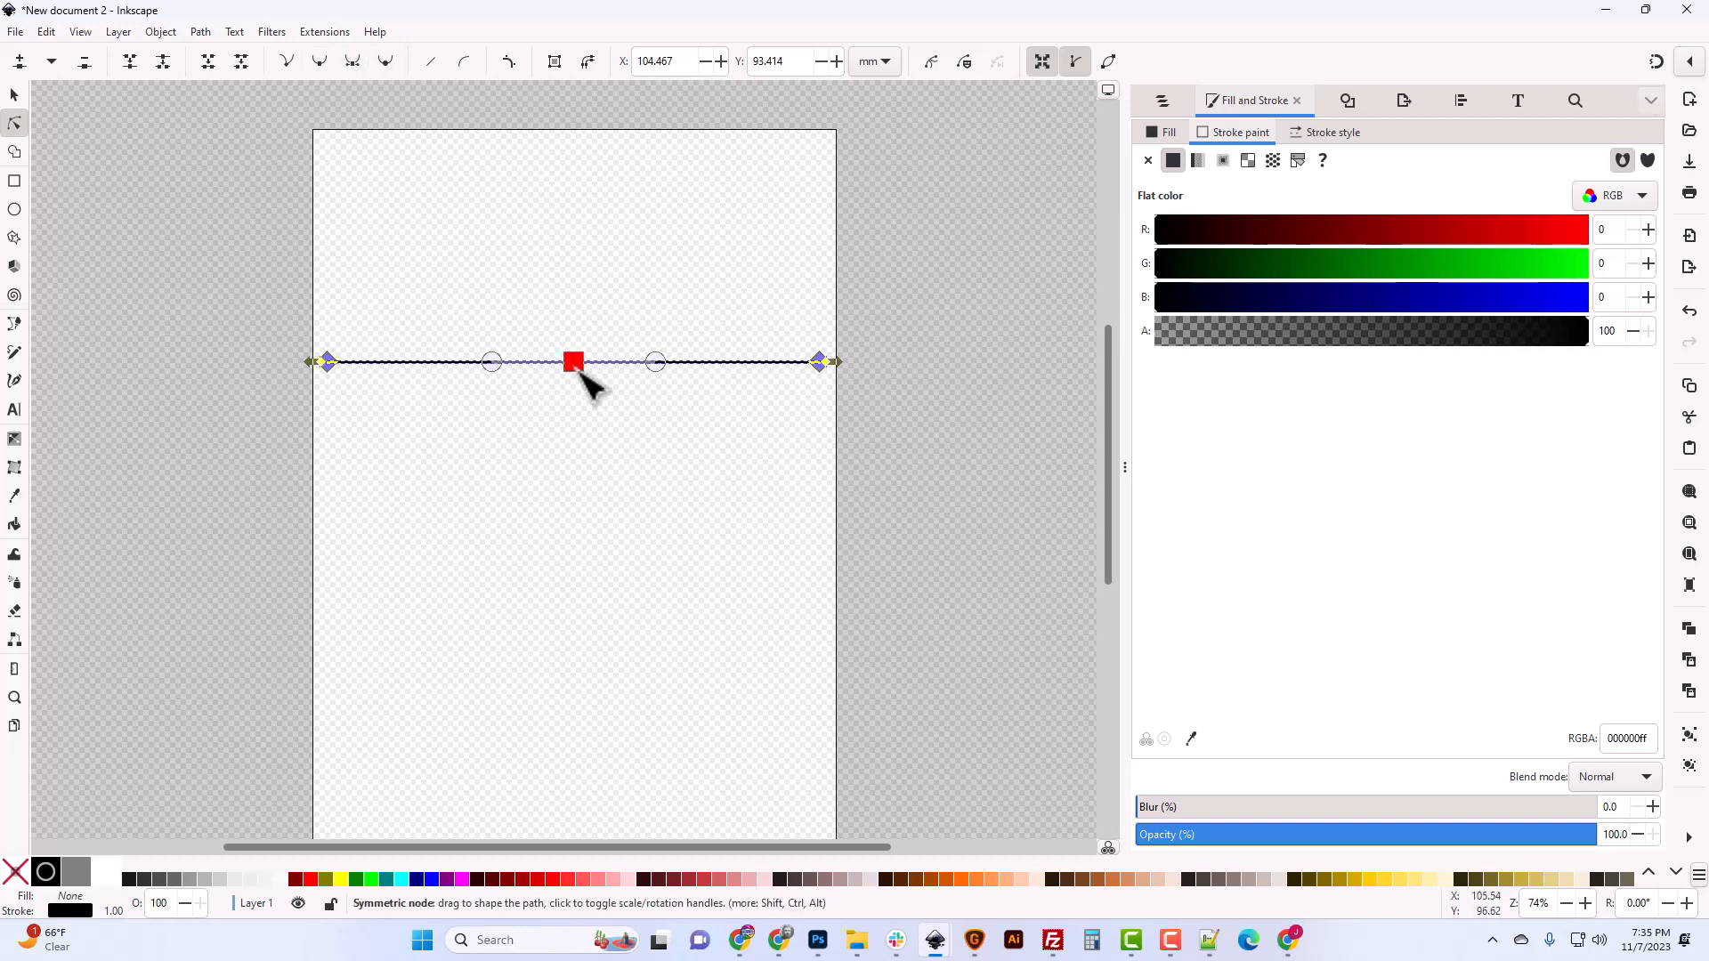
Move the middle node down about 31 mm and lengthen its handles horizontally to form a wide, even curve, leaving the path deselected
click(583, 442)
drag(573, 362, 574, 440)
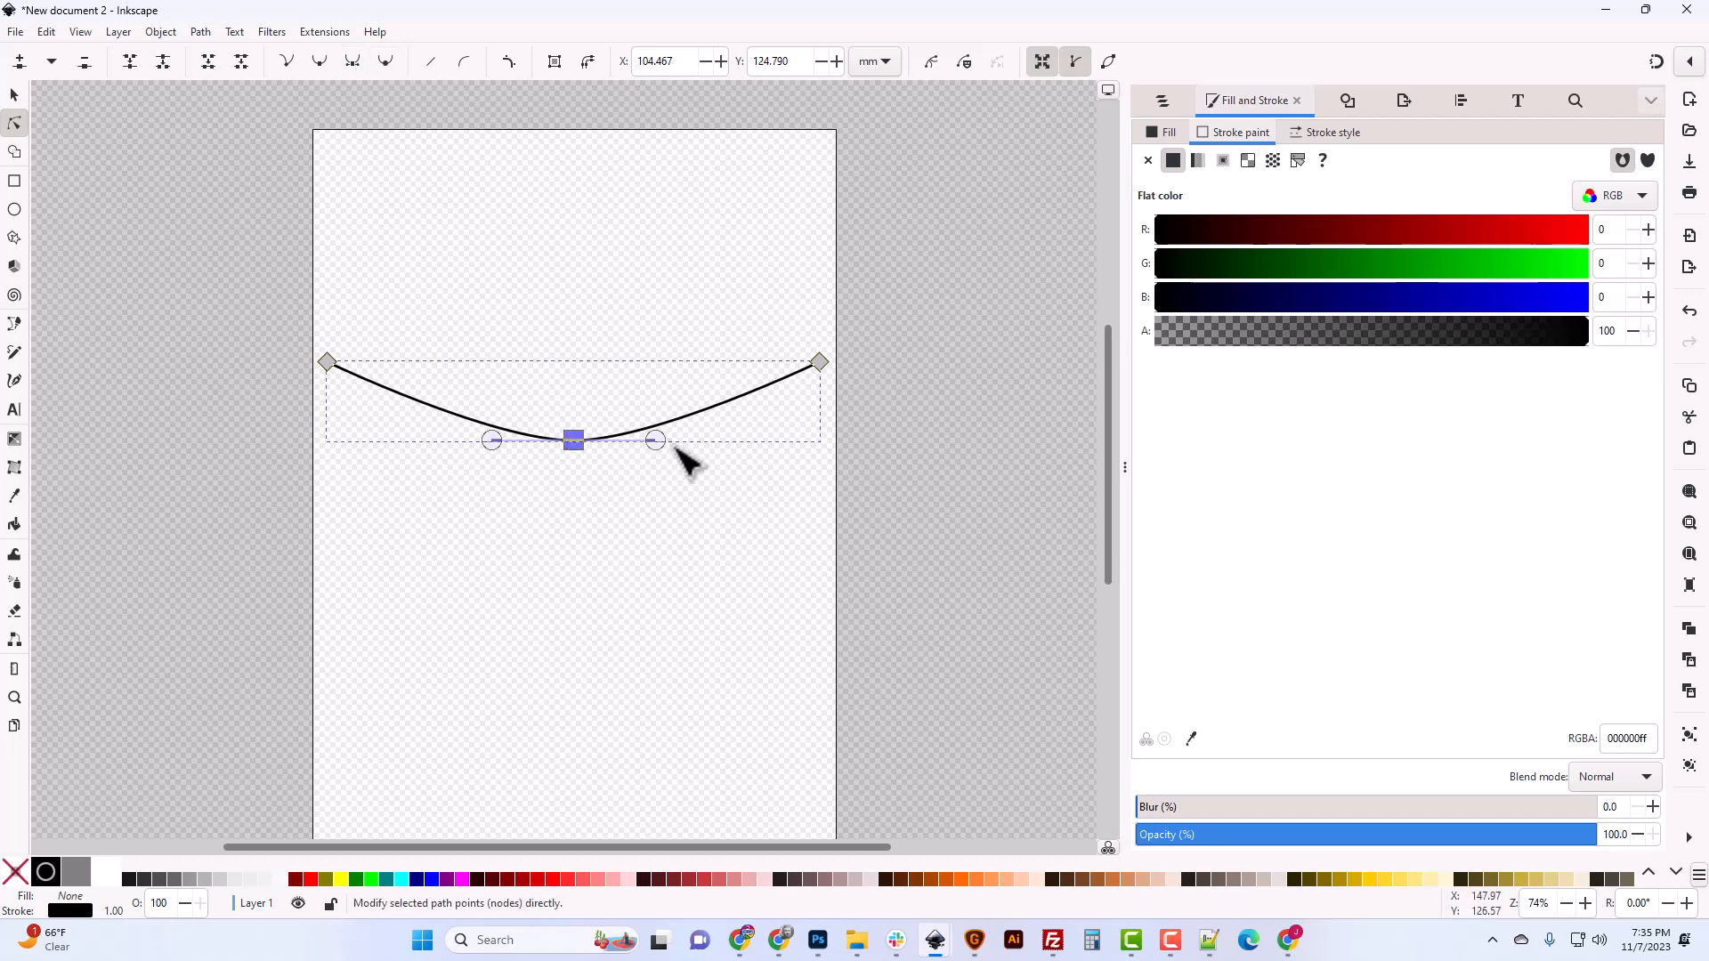
drag(672, 449, 761, 459)
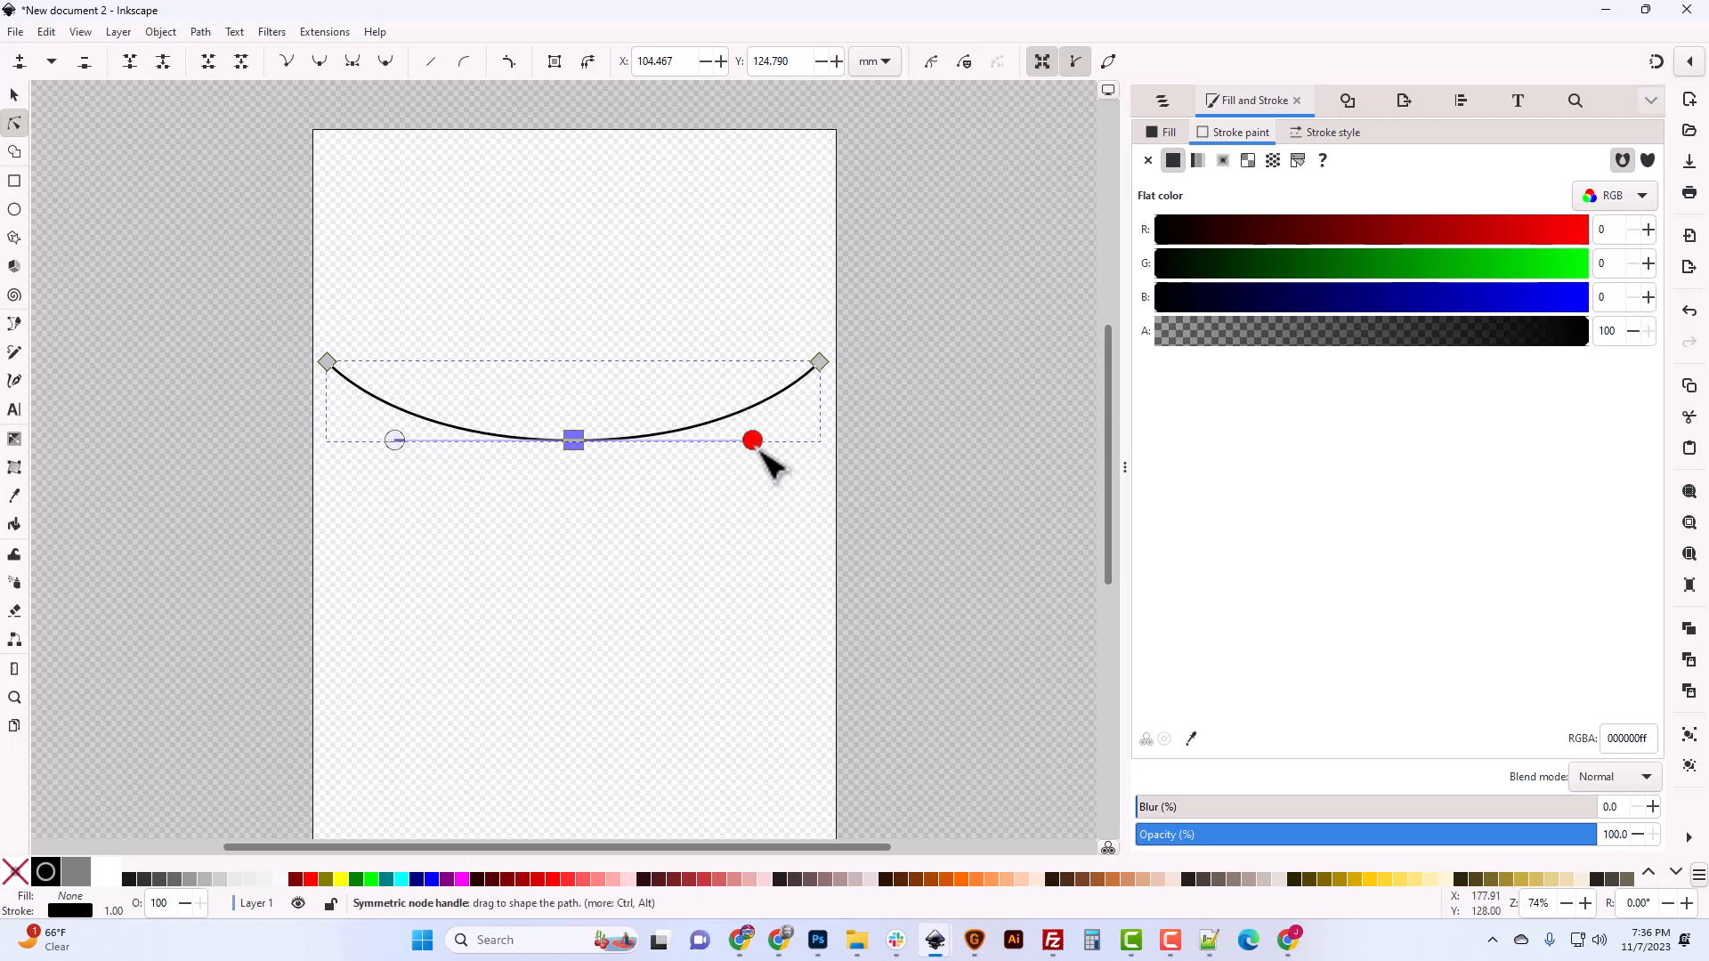
drag(761, 448, 697, 515)
key(ctrl+z)
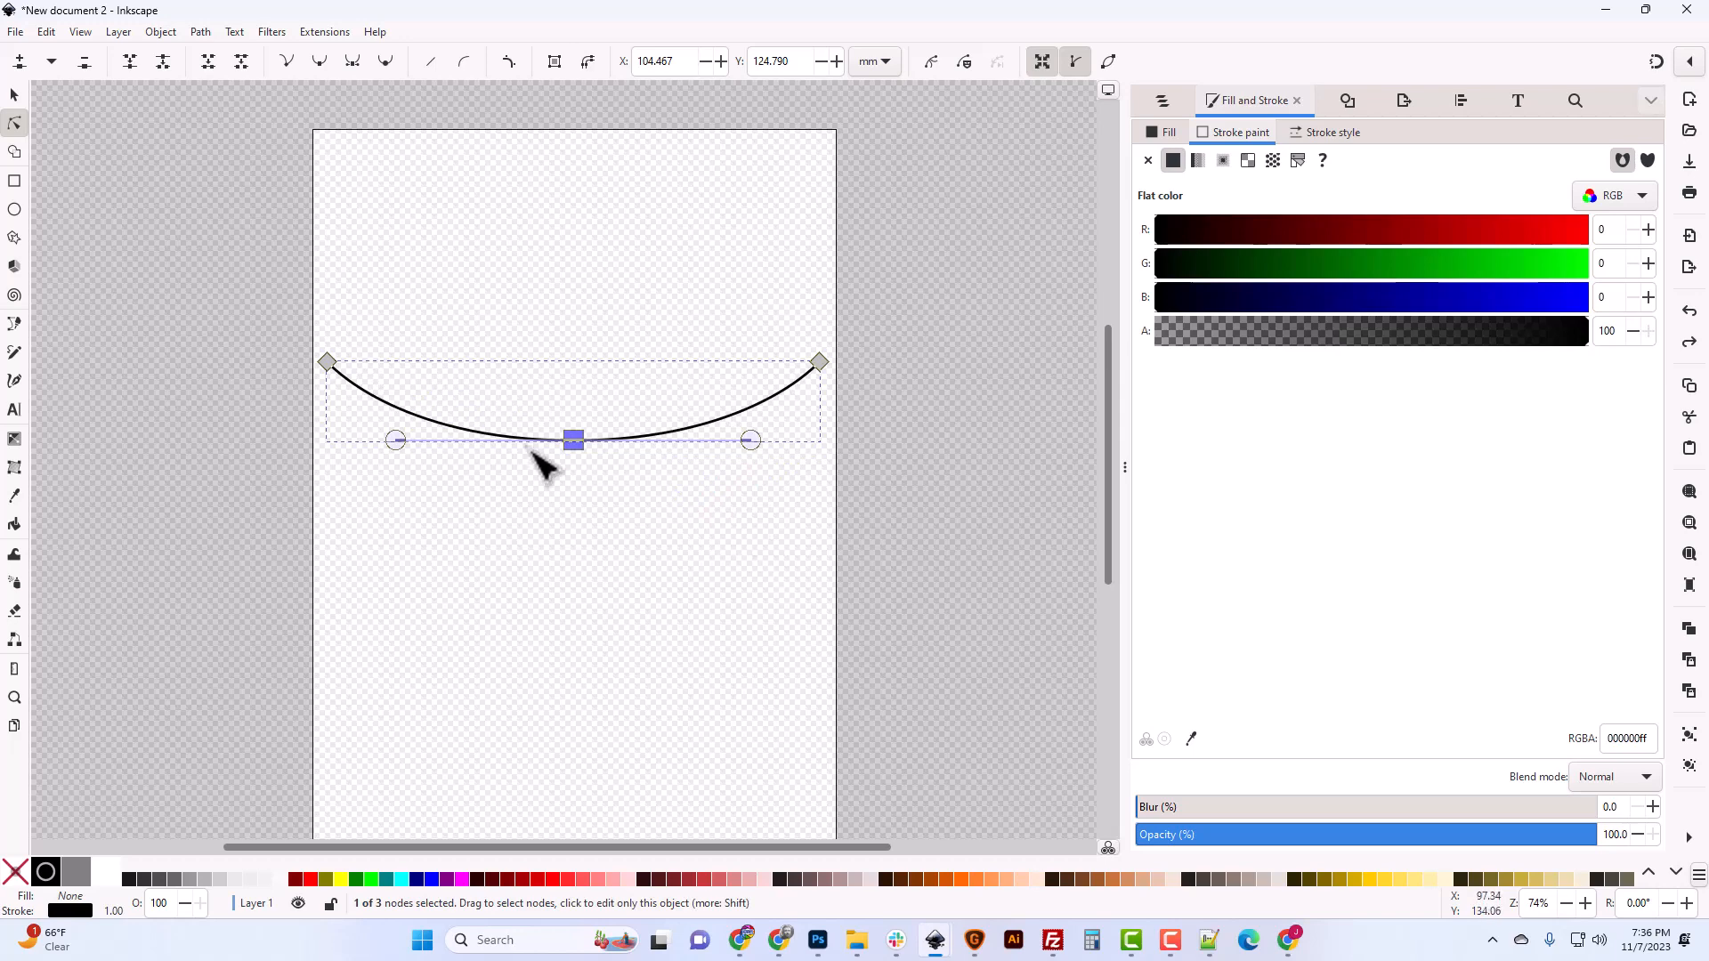
click(15, 94)
click(538, 265)
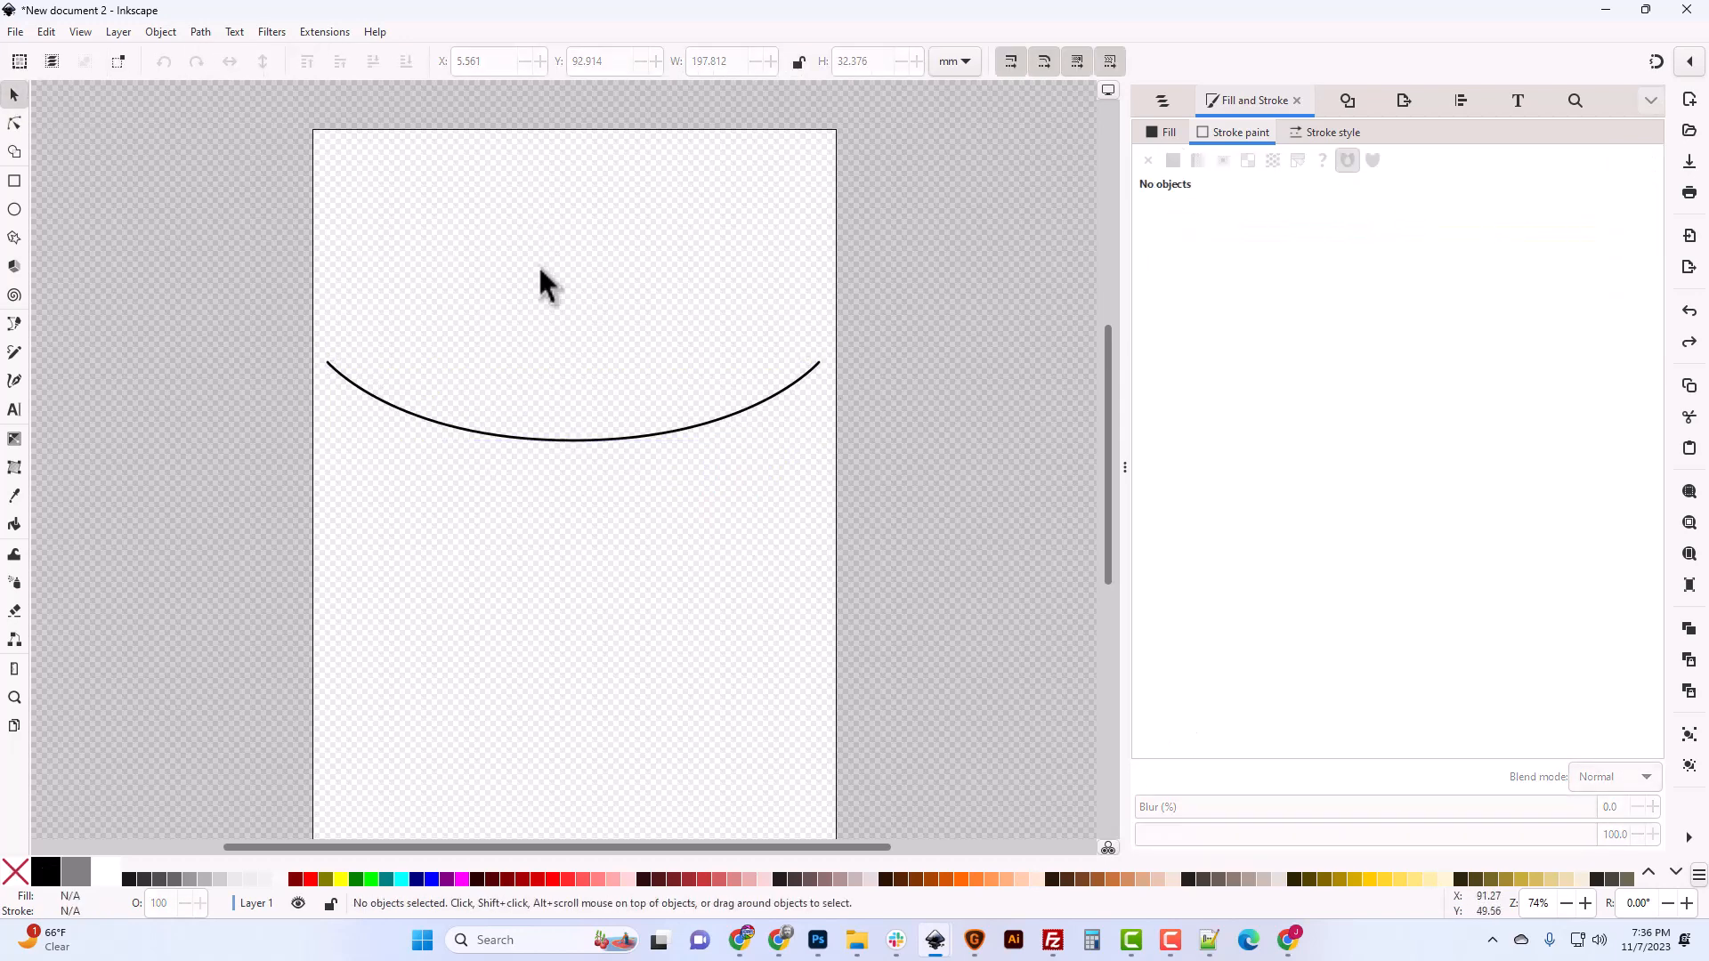
Add the text "Hello Curve" just above the curved line
click(14, 410)
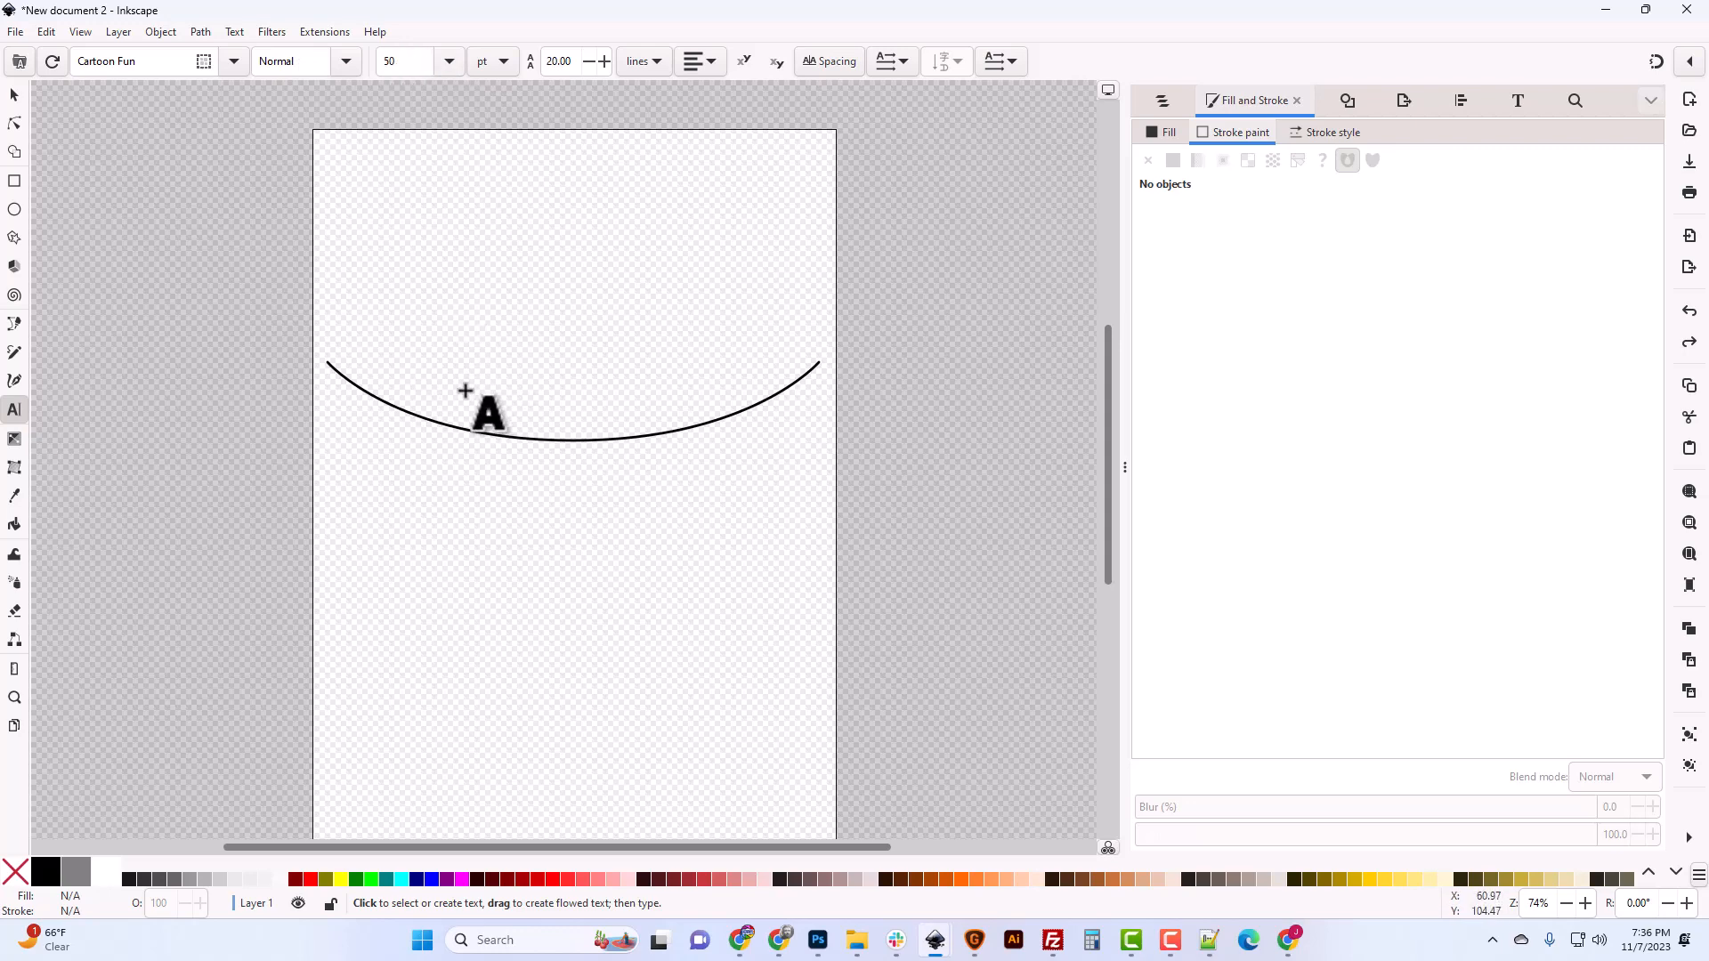
click(450, 346)
text(Hel)
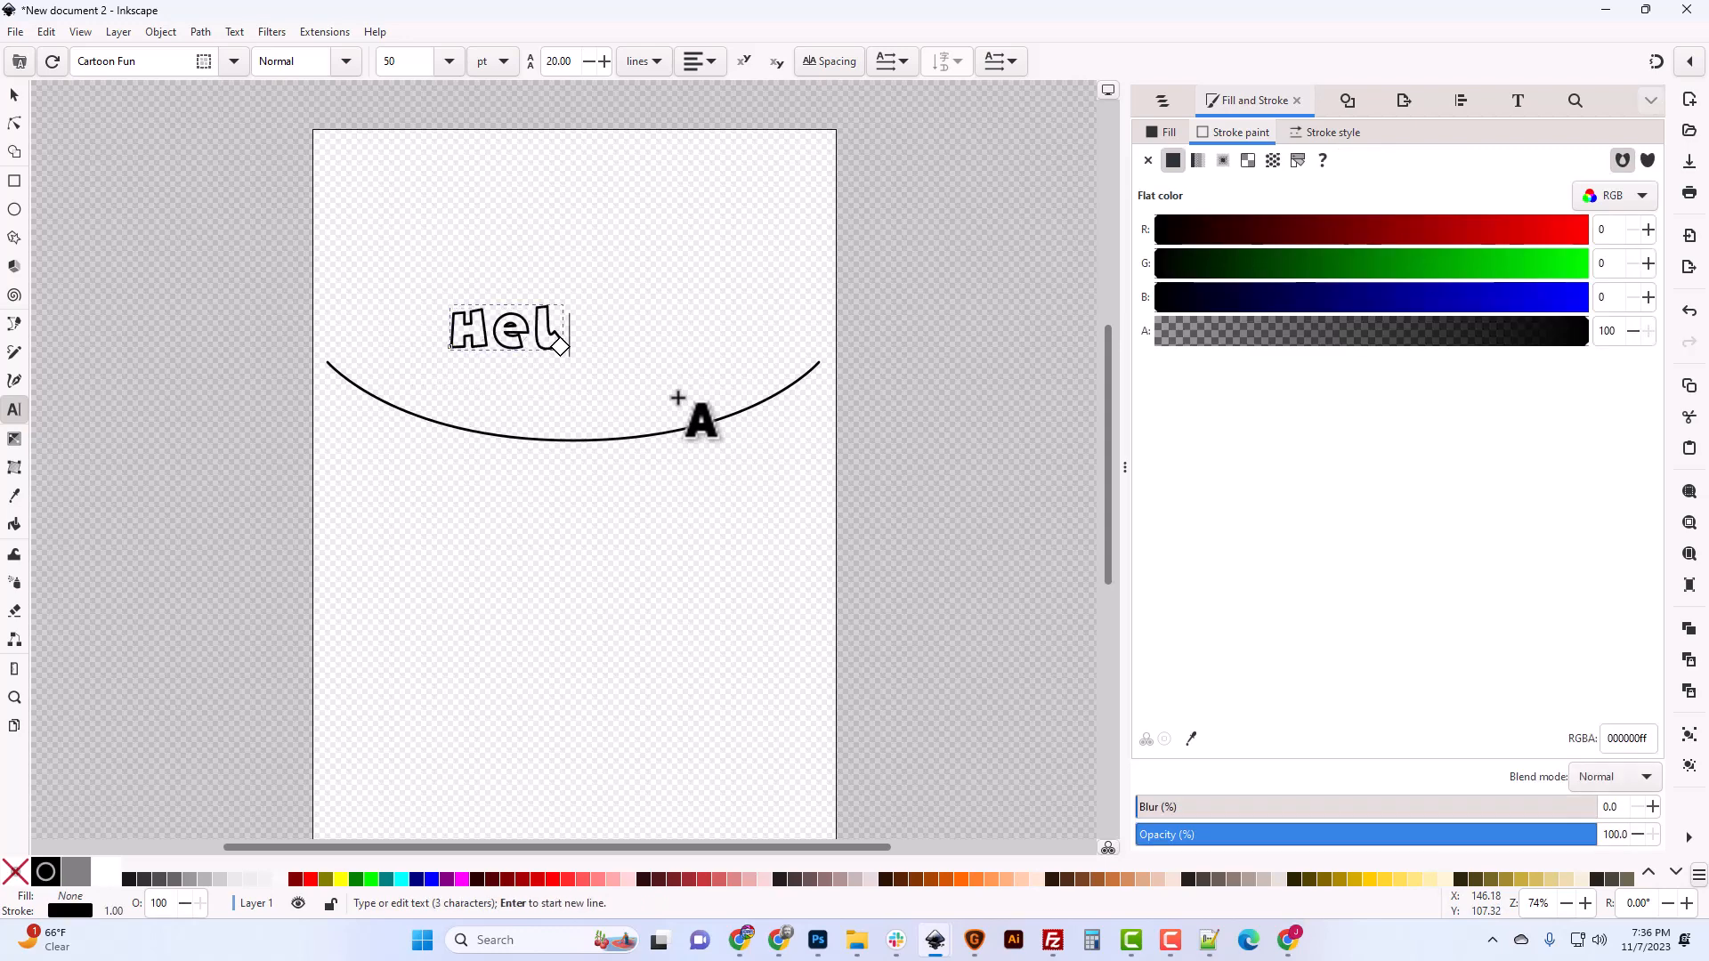
text(lo Curve)
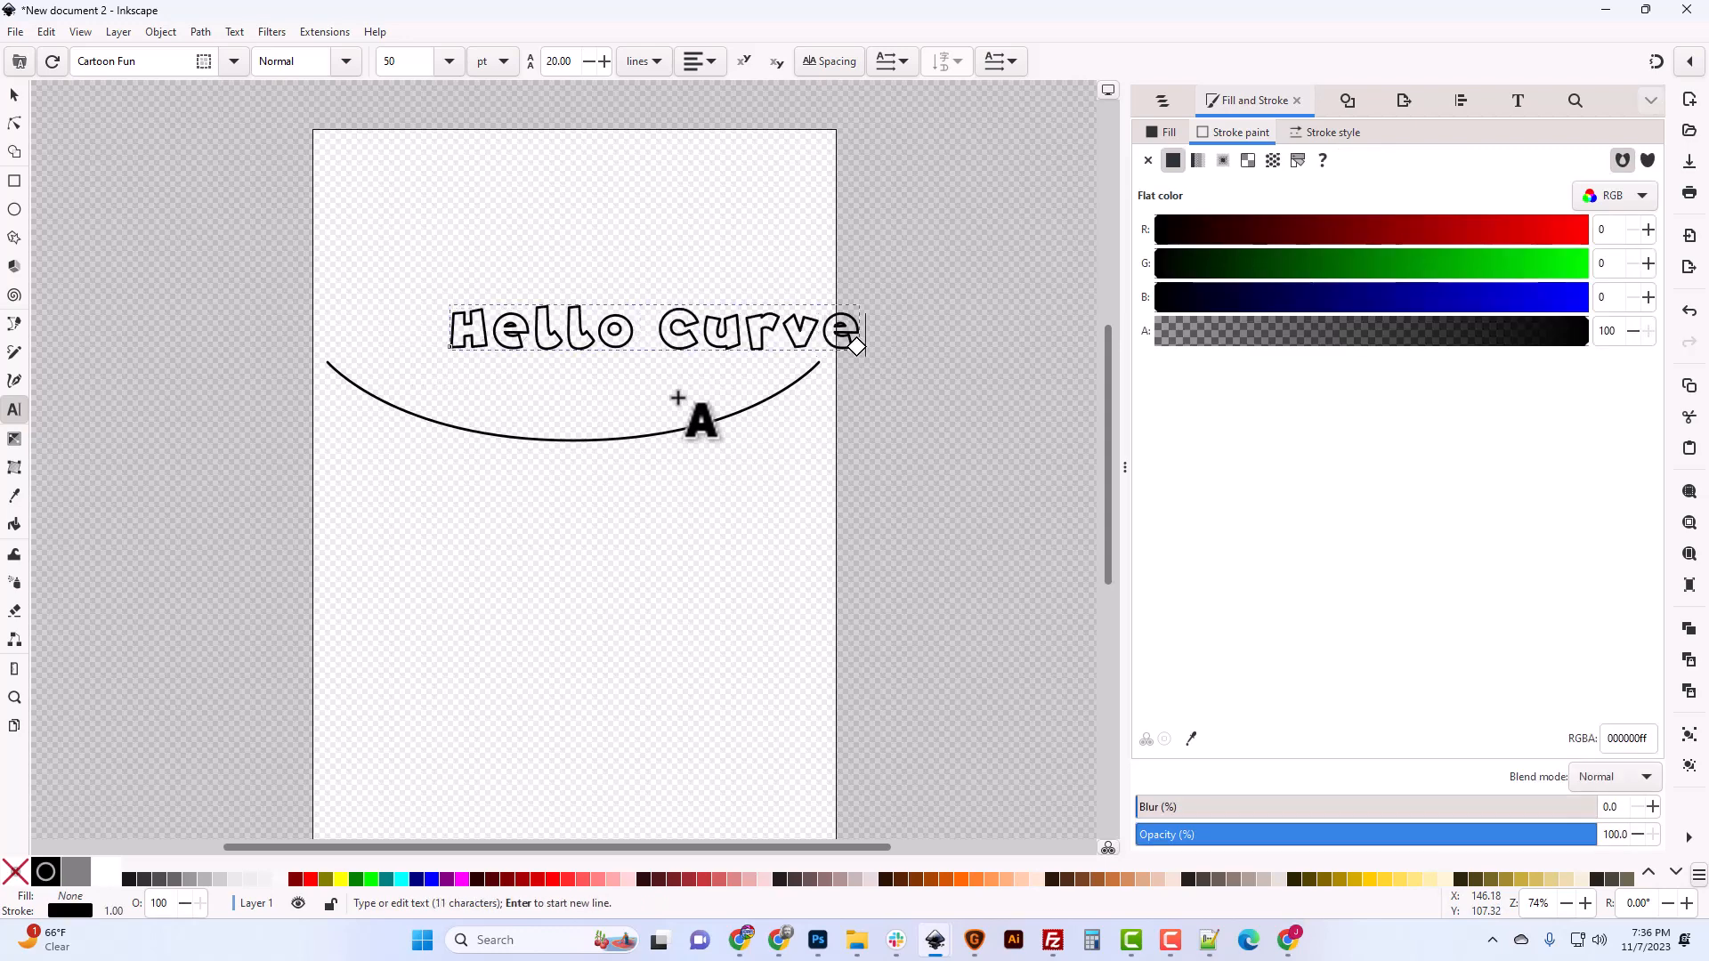
Centre the text and the curved line horizontally on the page
click(14, 95)
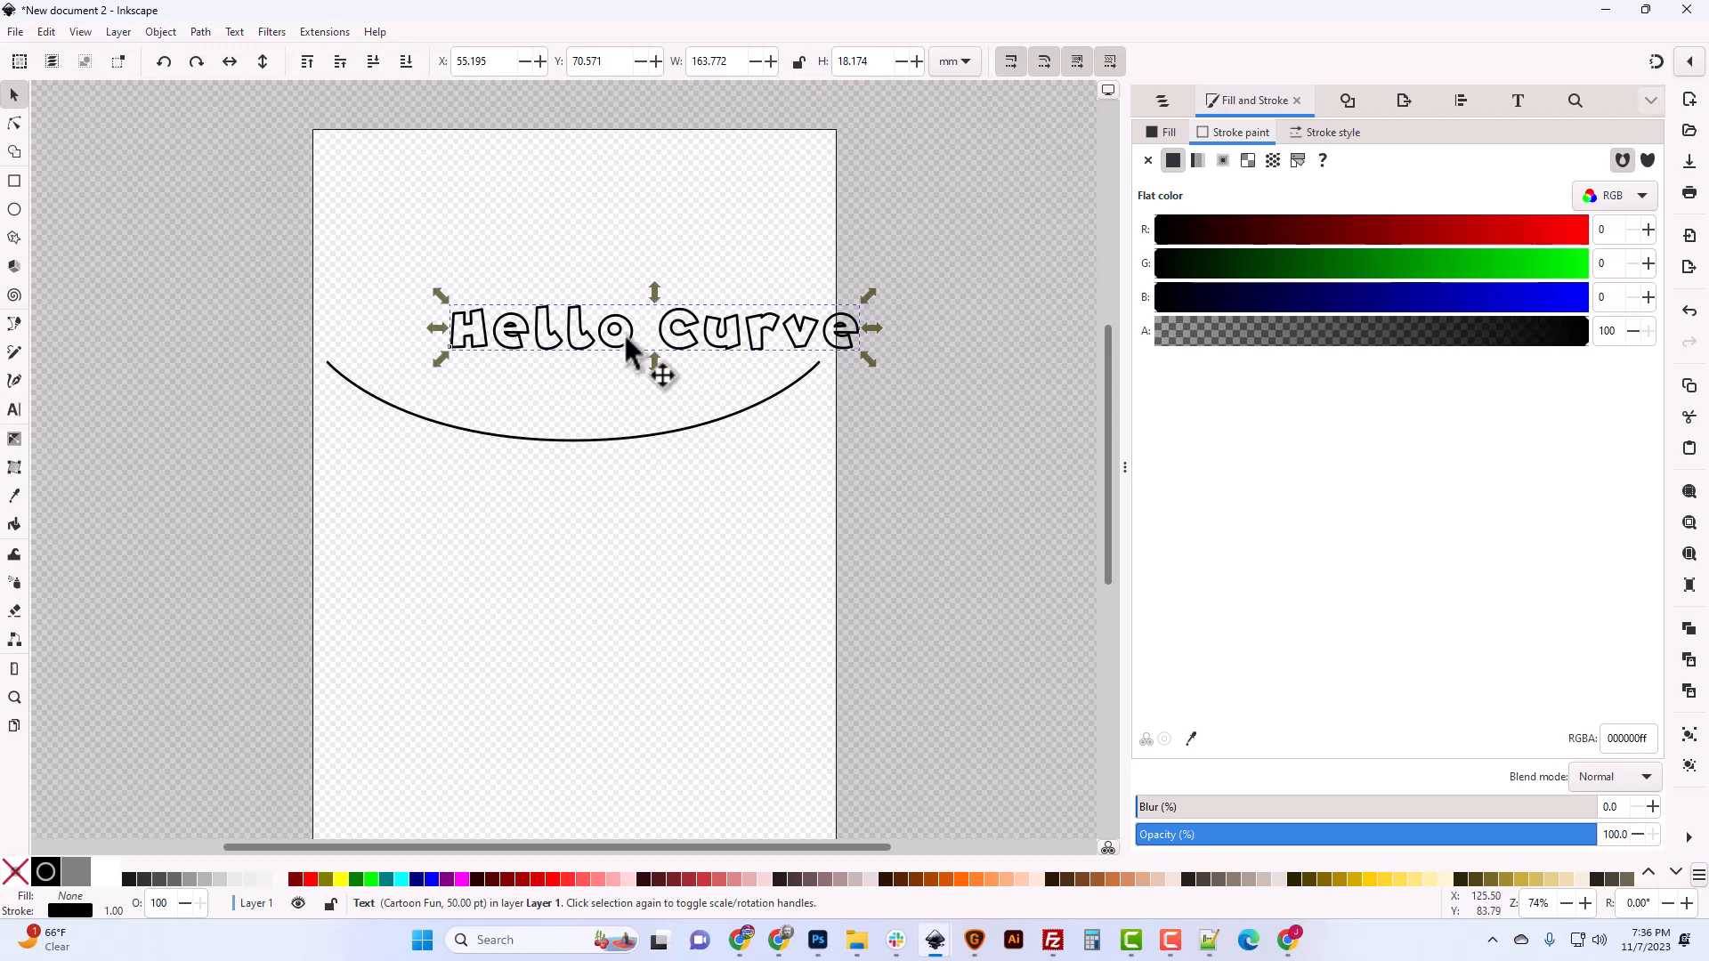
click(1461, 99)
click(1223, 270)
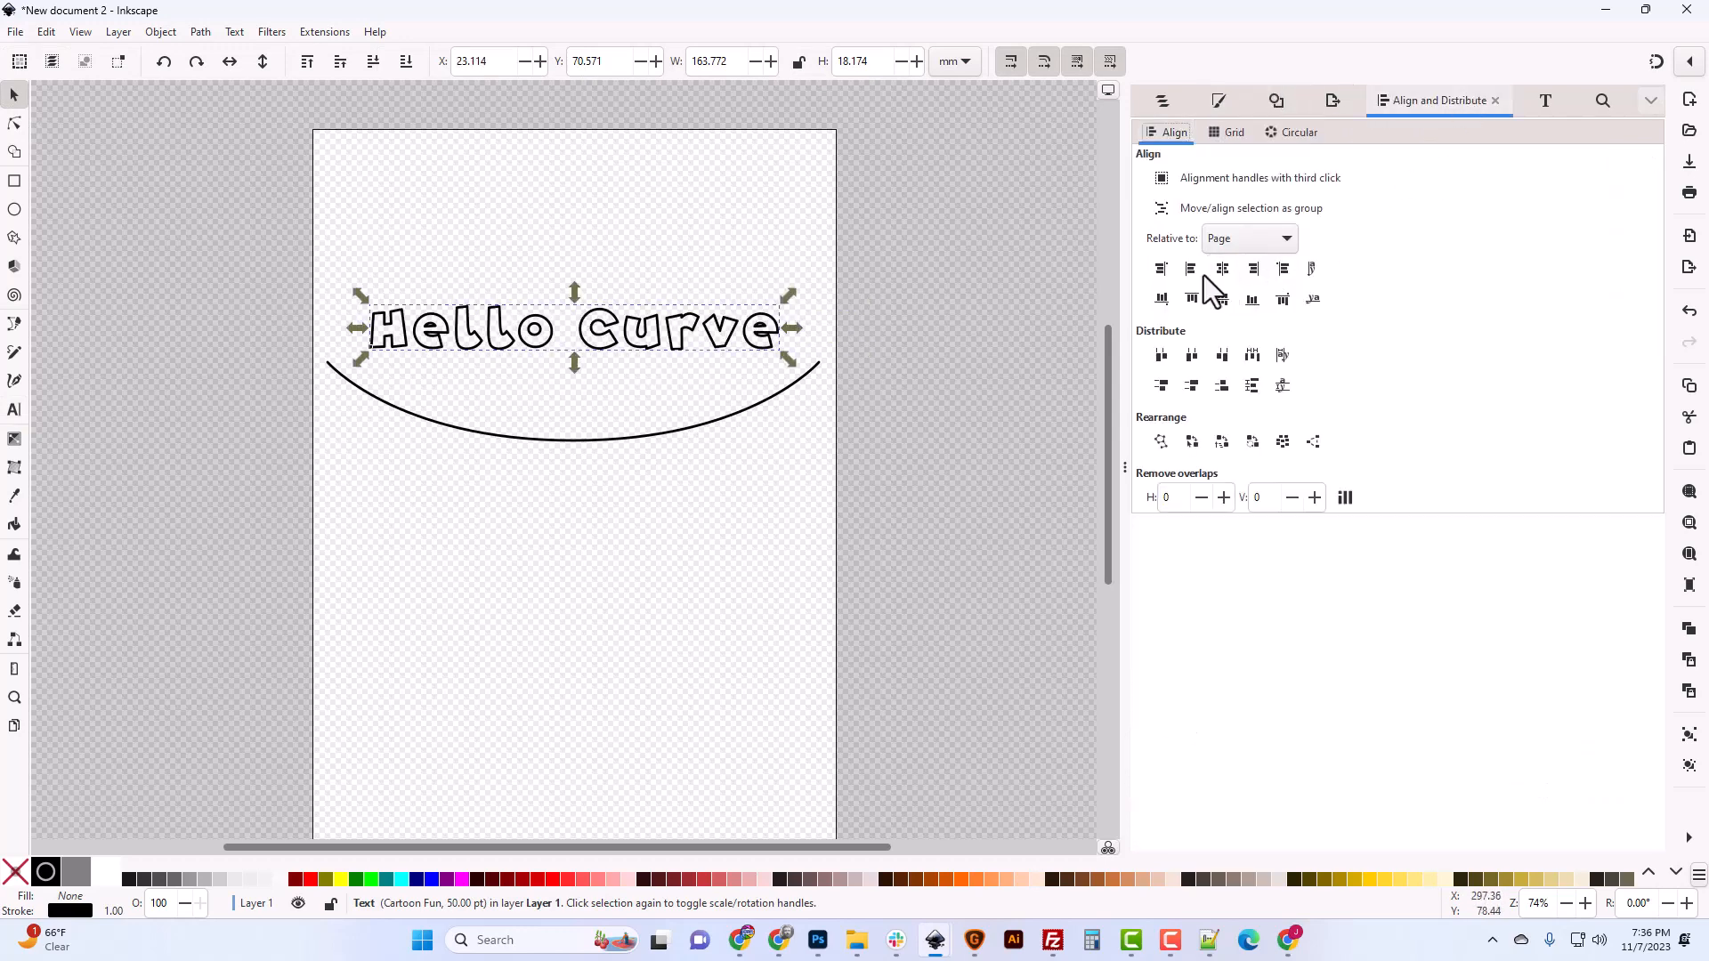
click(655, 425)
click(1221, 270)
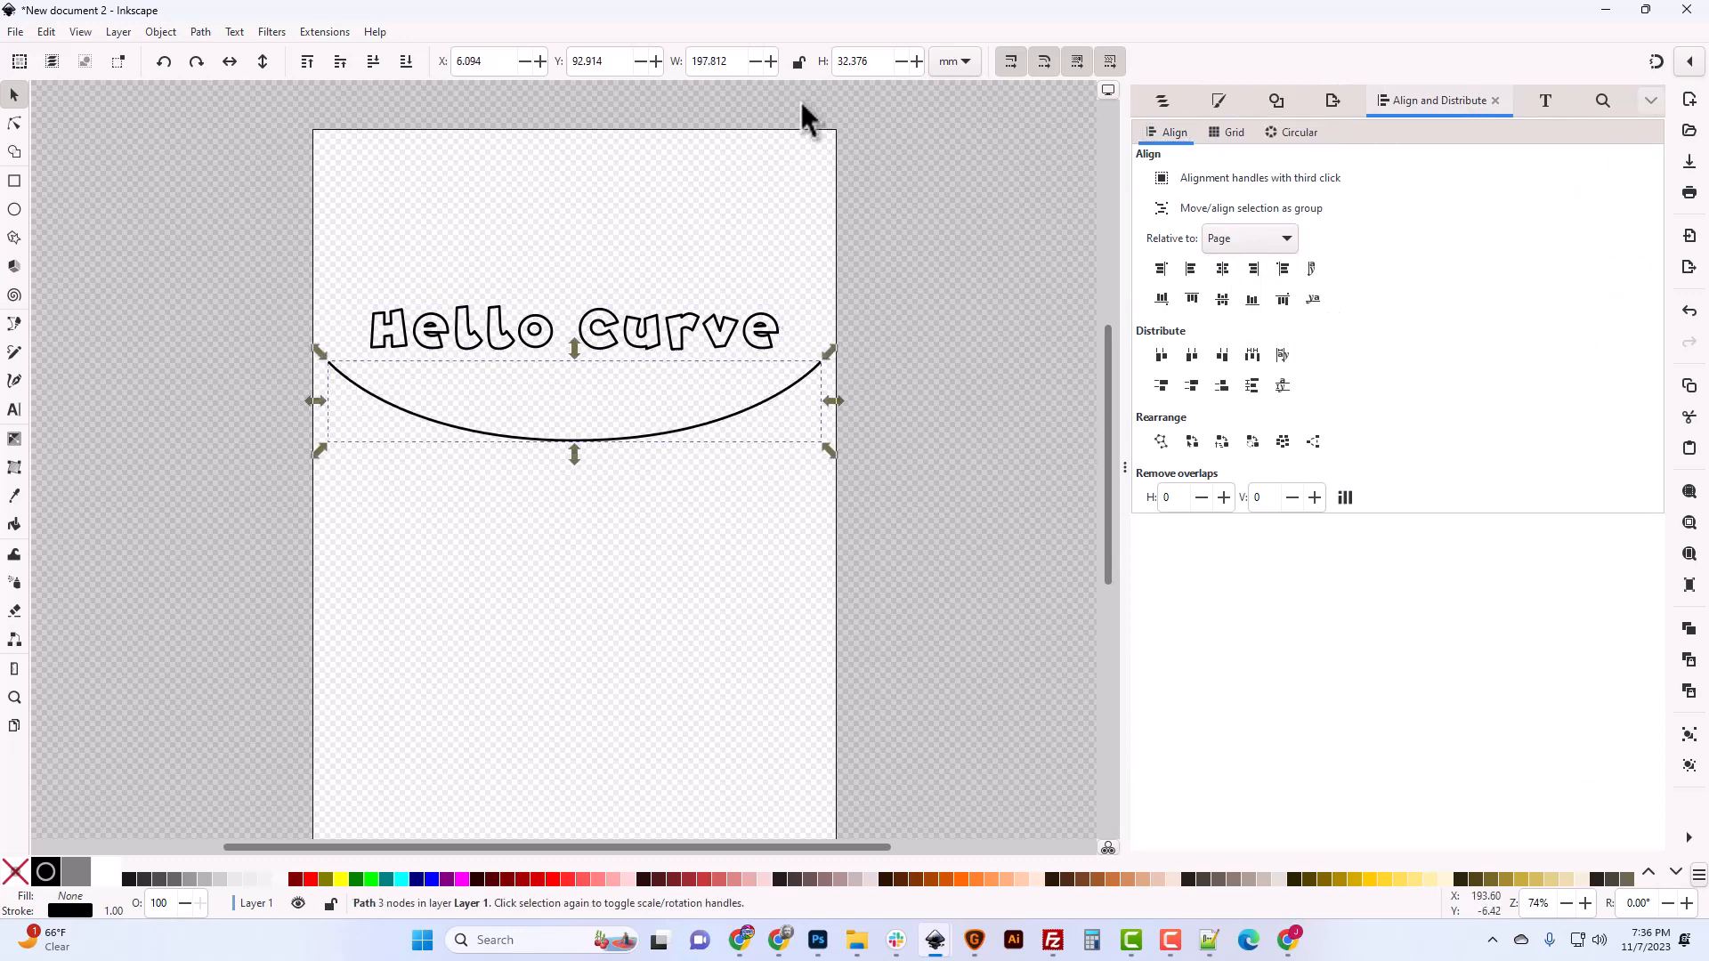
Set the letter spacing of the whole "Hello Curve" text to 5 and recentre the text horizontally on the page
click(14, 409)
click(516, 329)
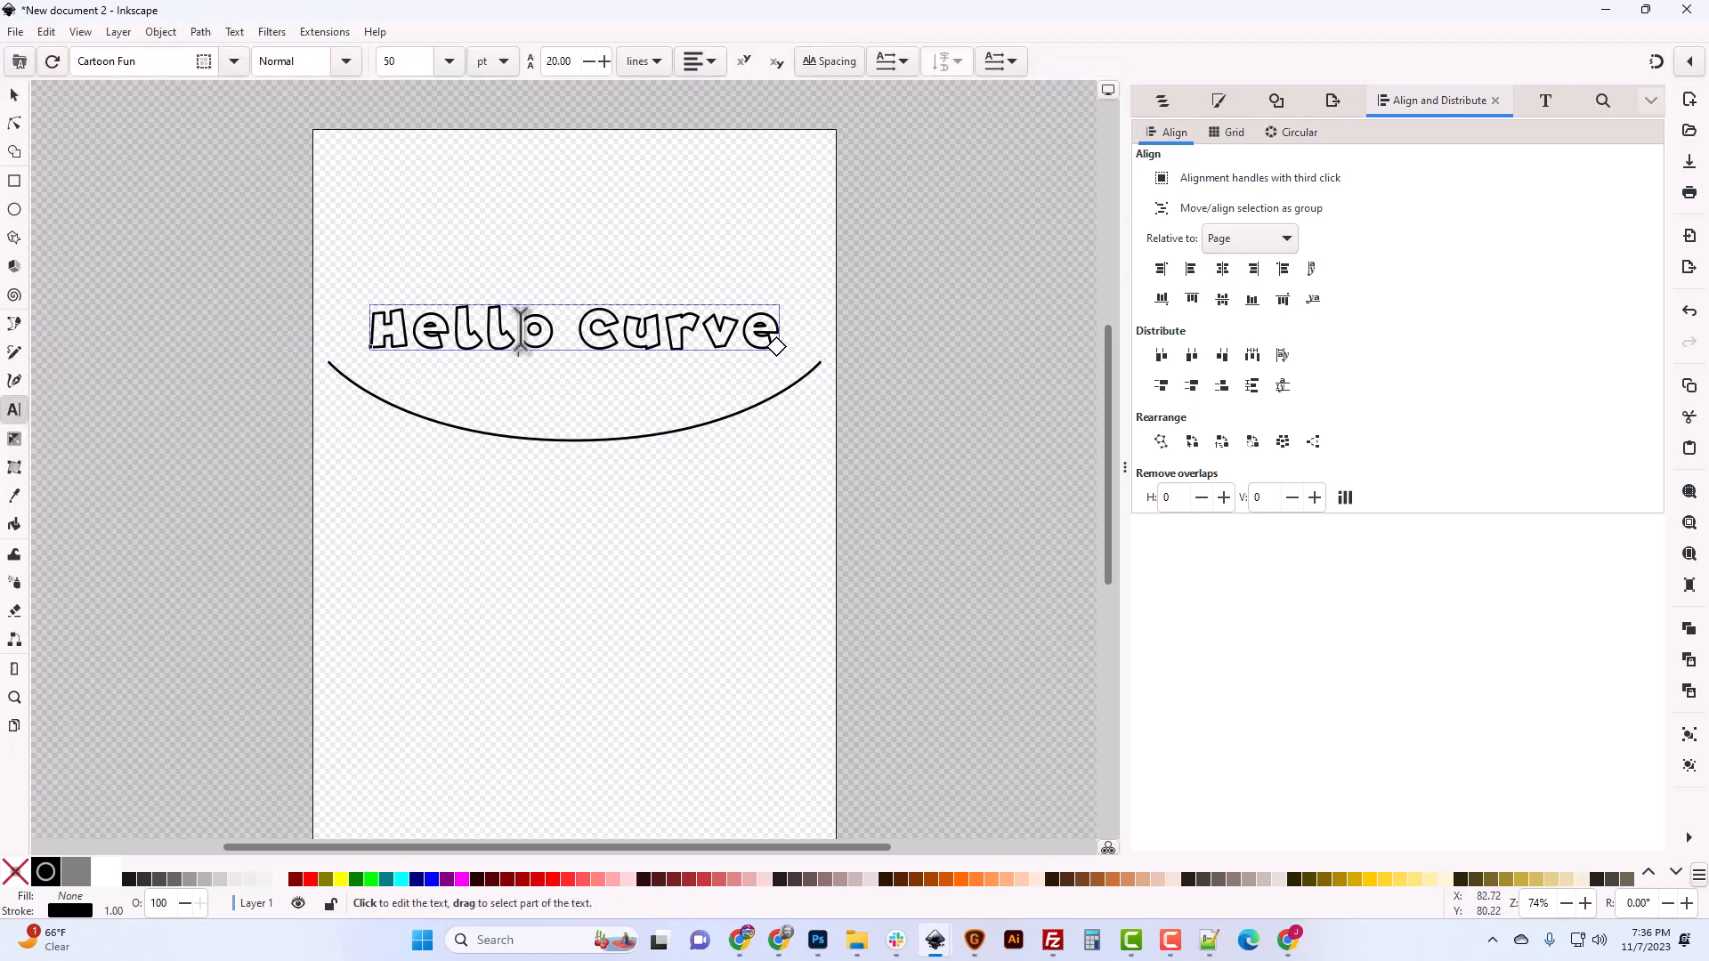
click(820, 57)
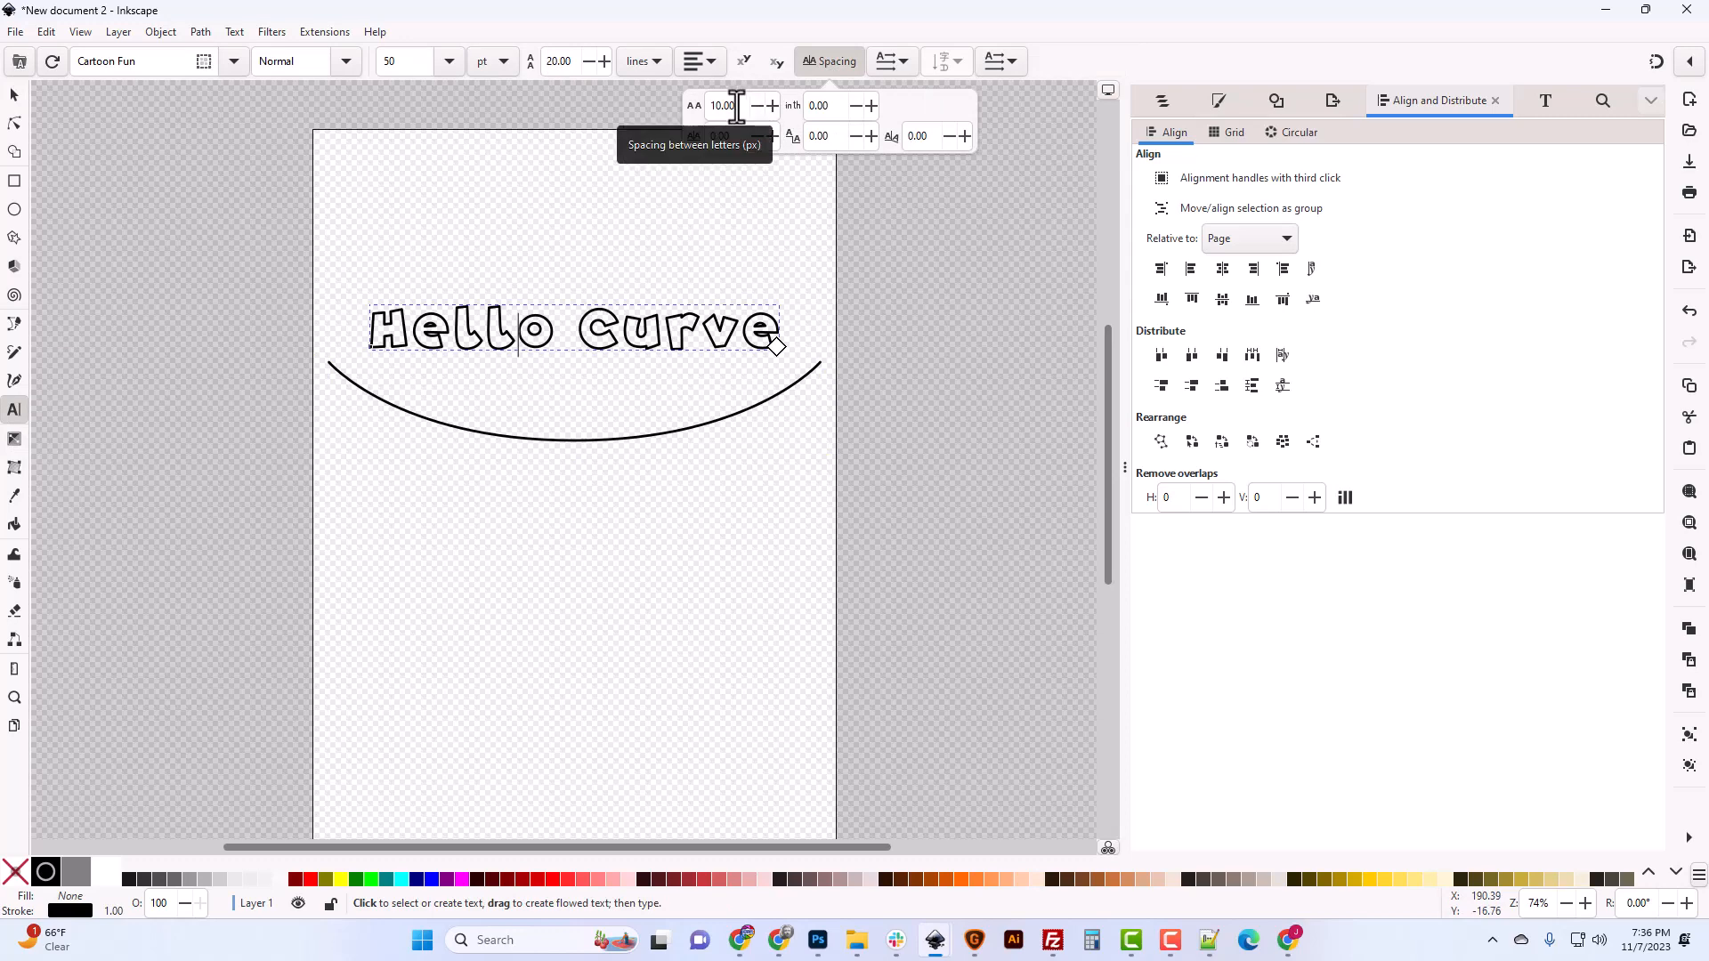
click(580, 325)
triple_click(580, 325)
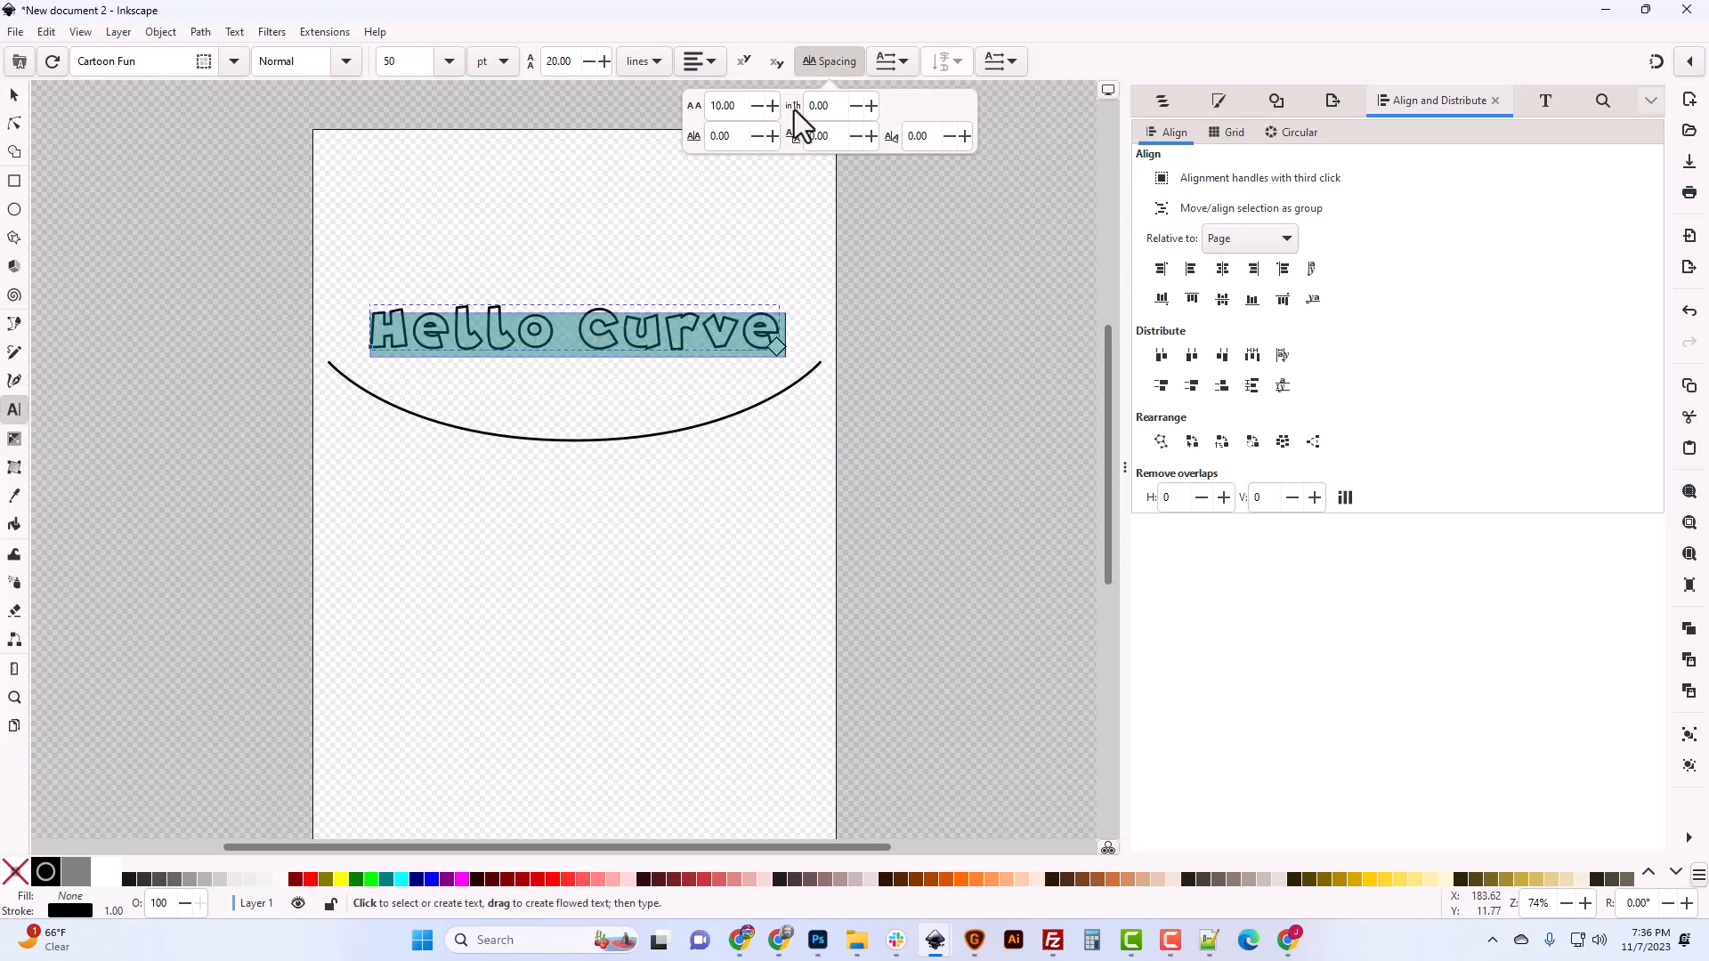
click(729, 105)
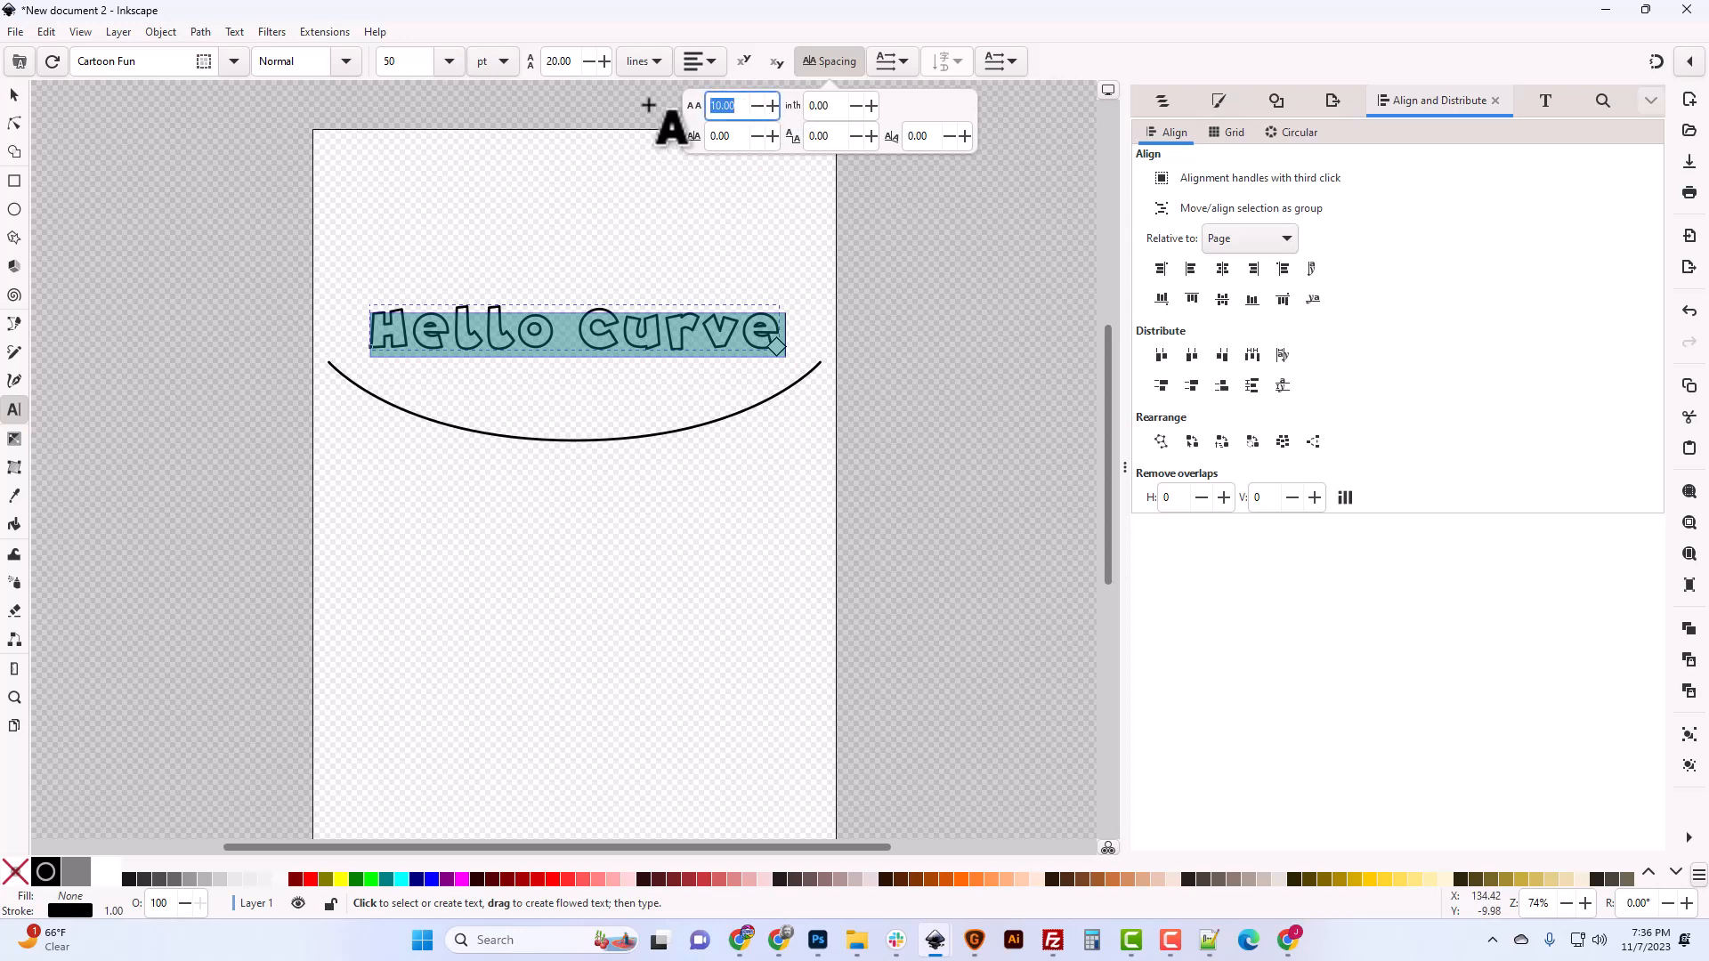
text(5)
key(Return)
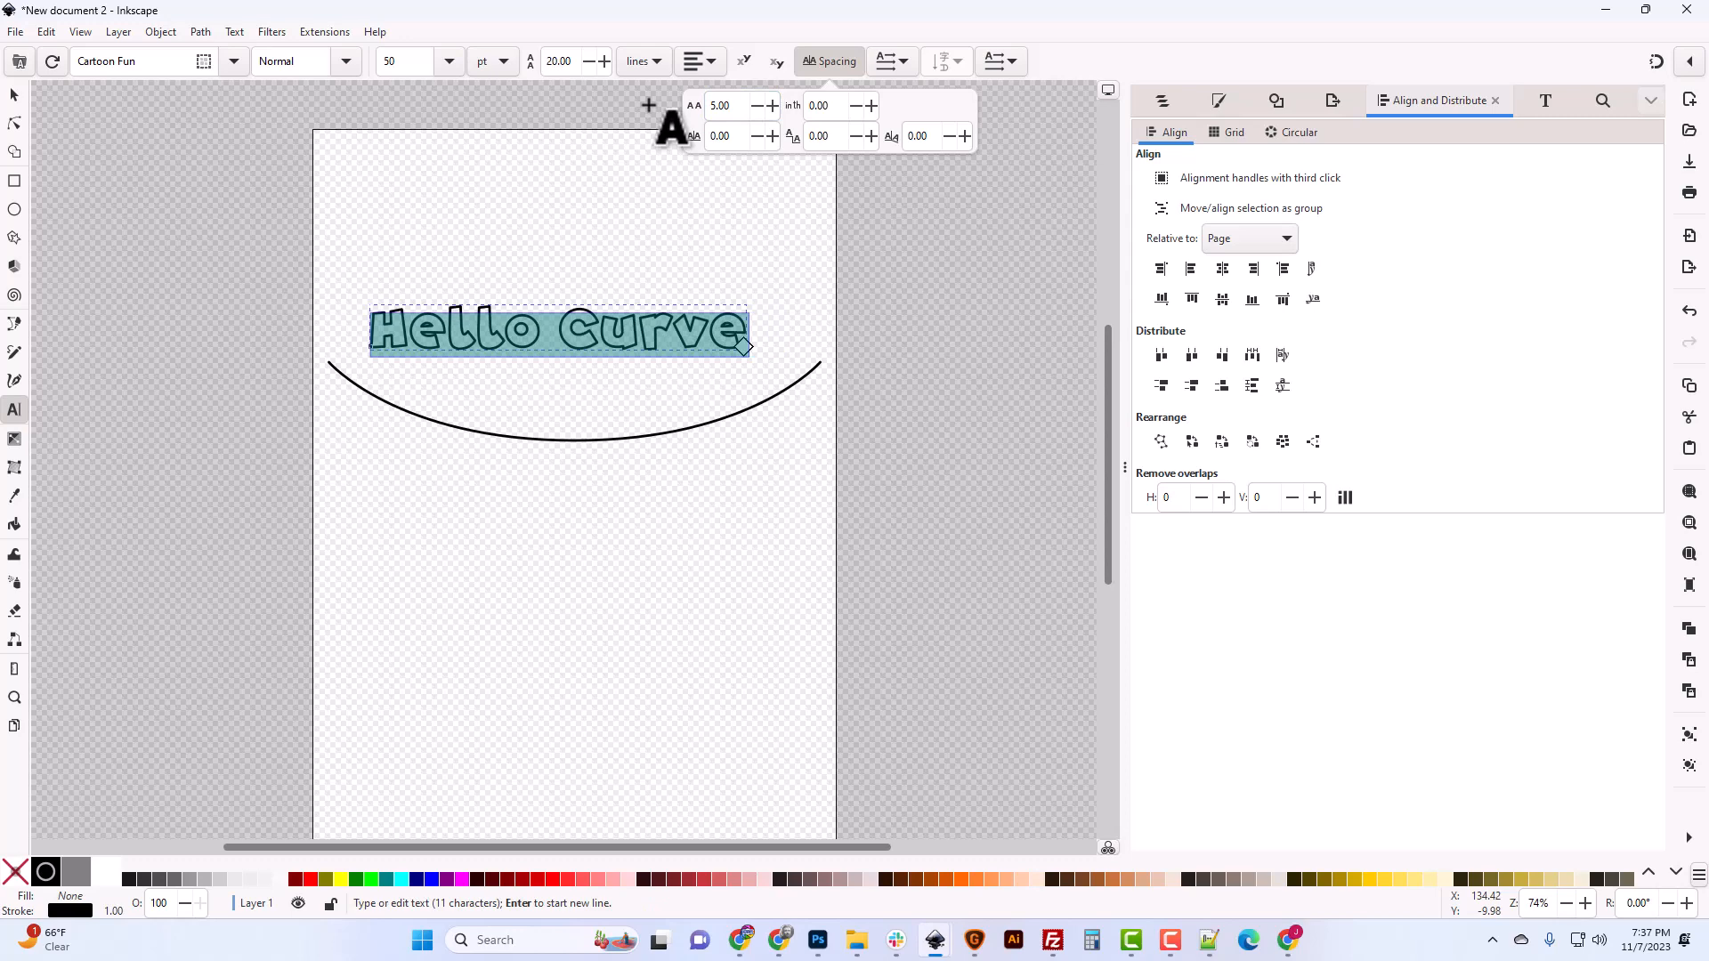
click(13, 100)
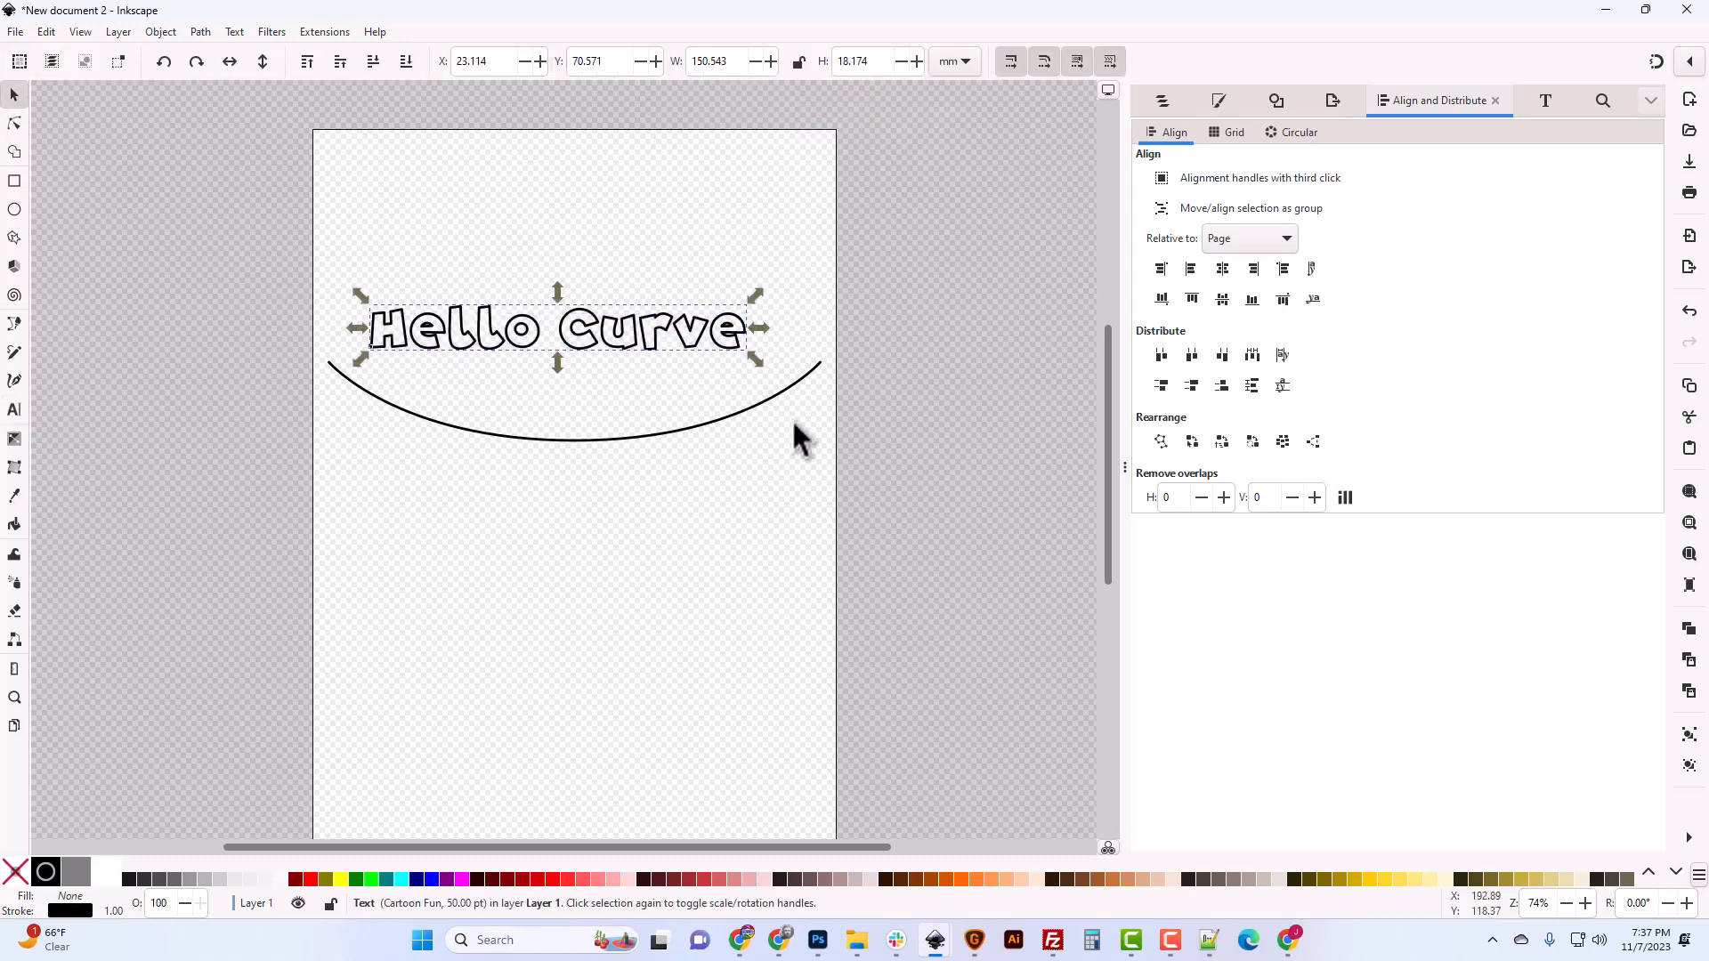
click(1225, 270)
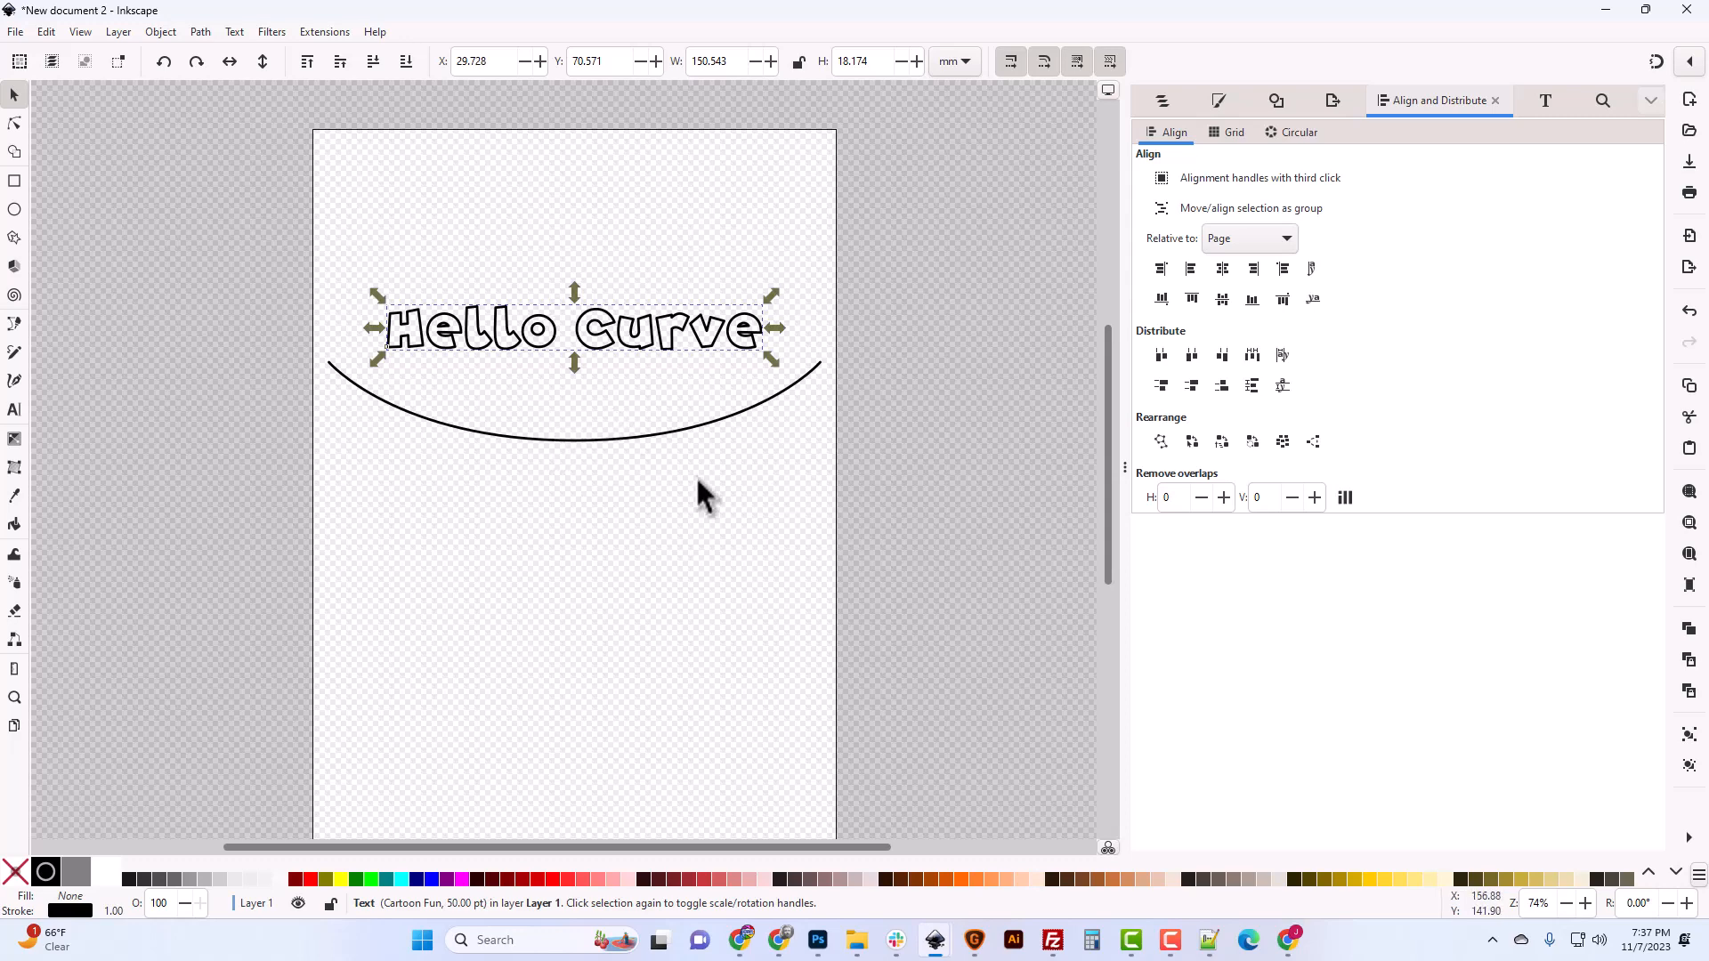
Put the "Hello Curve" text on the curved path
shift+click(637, 436)
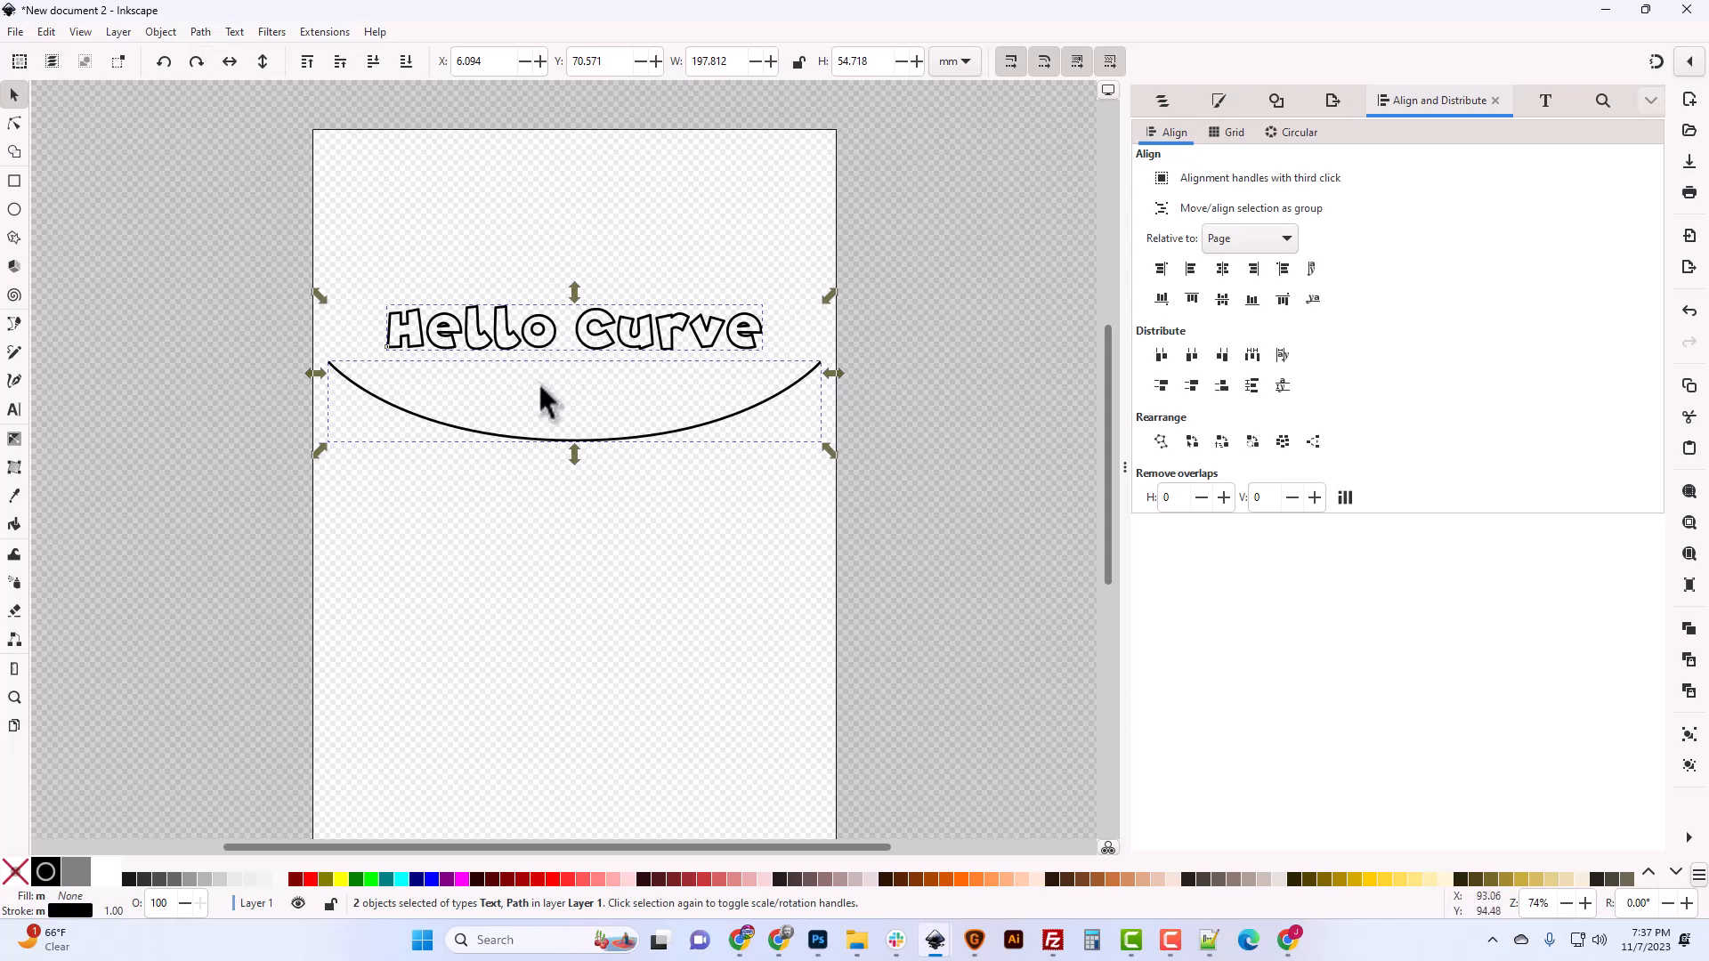
click(235, 32)
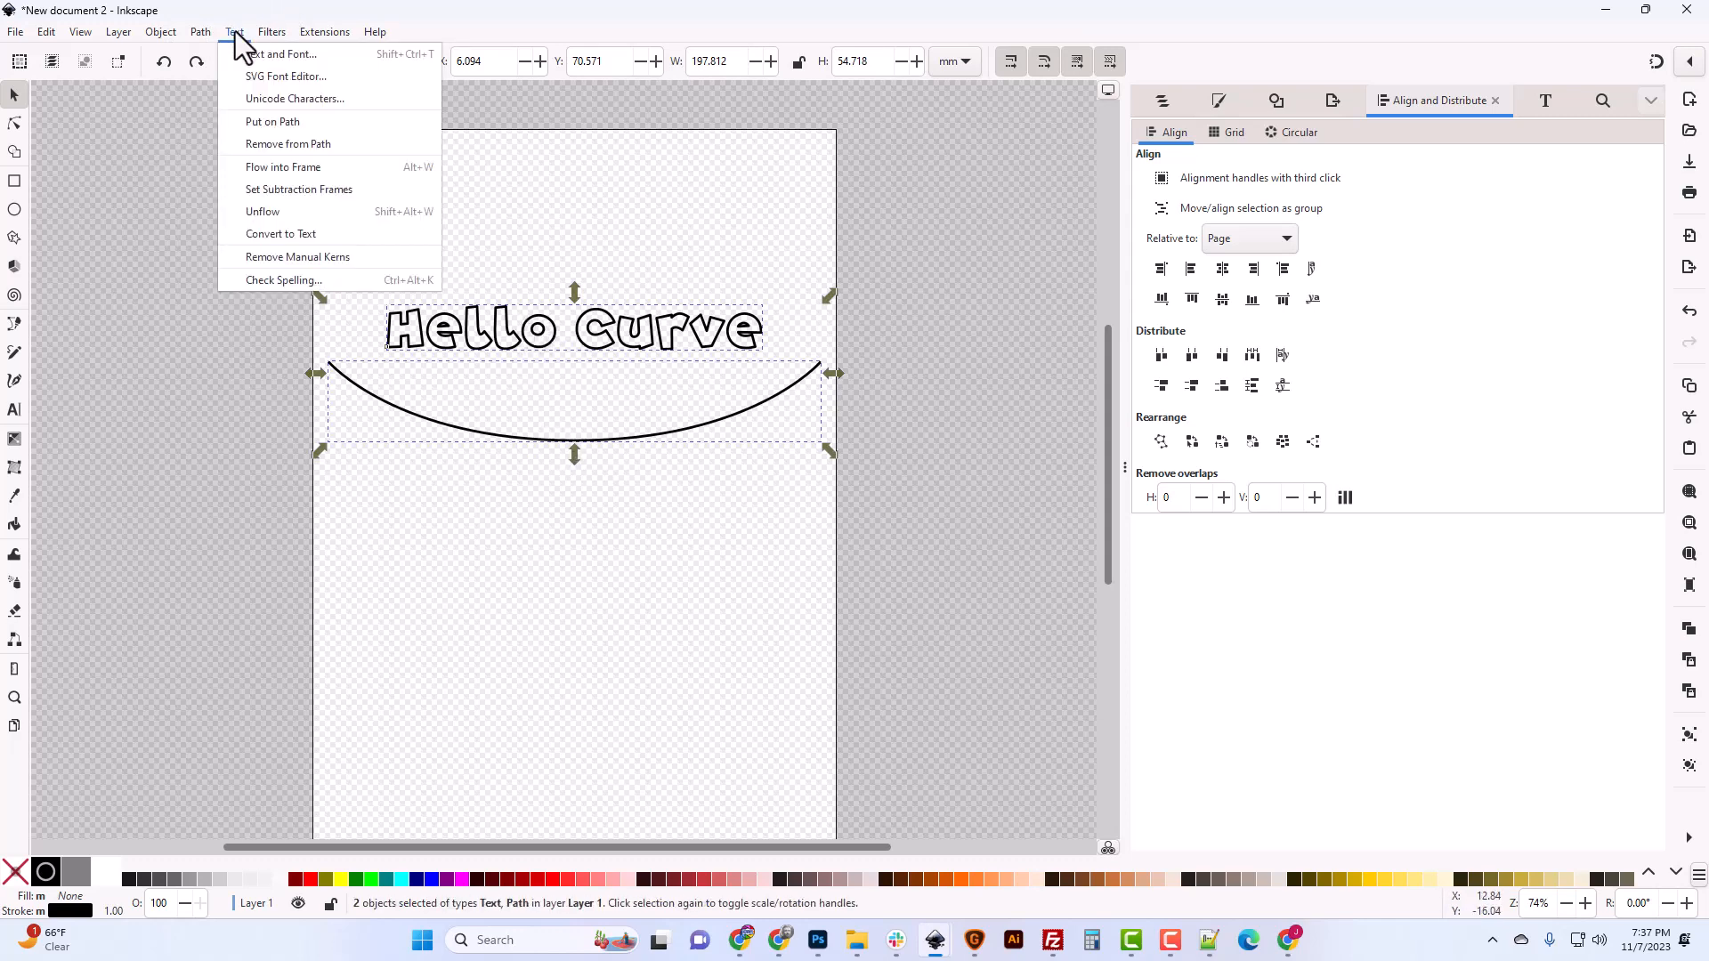
click(275, 123)
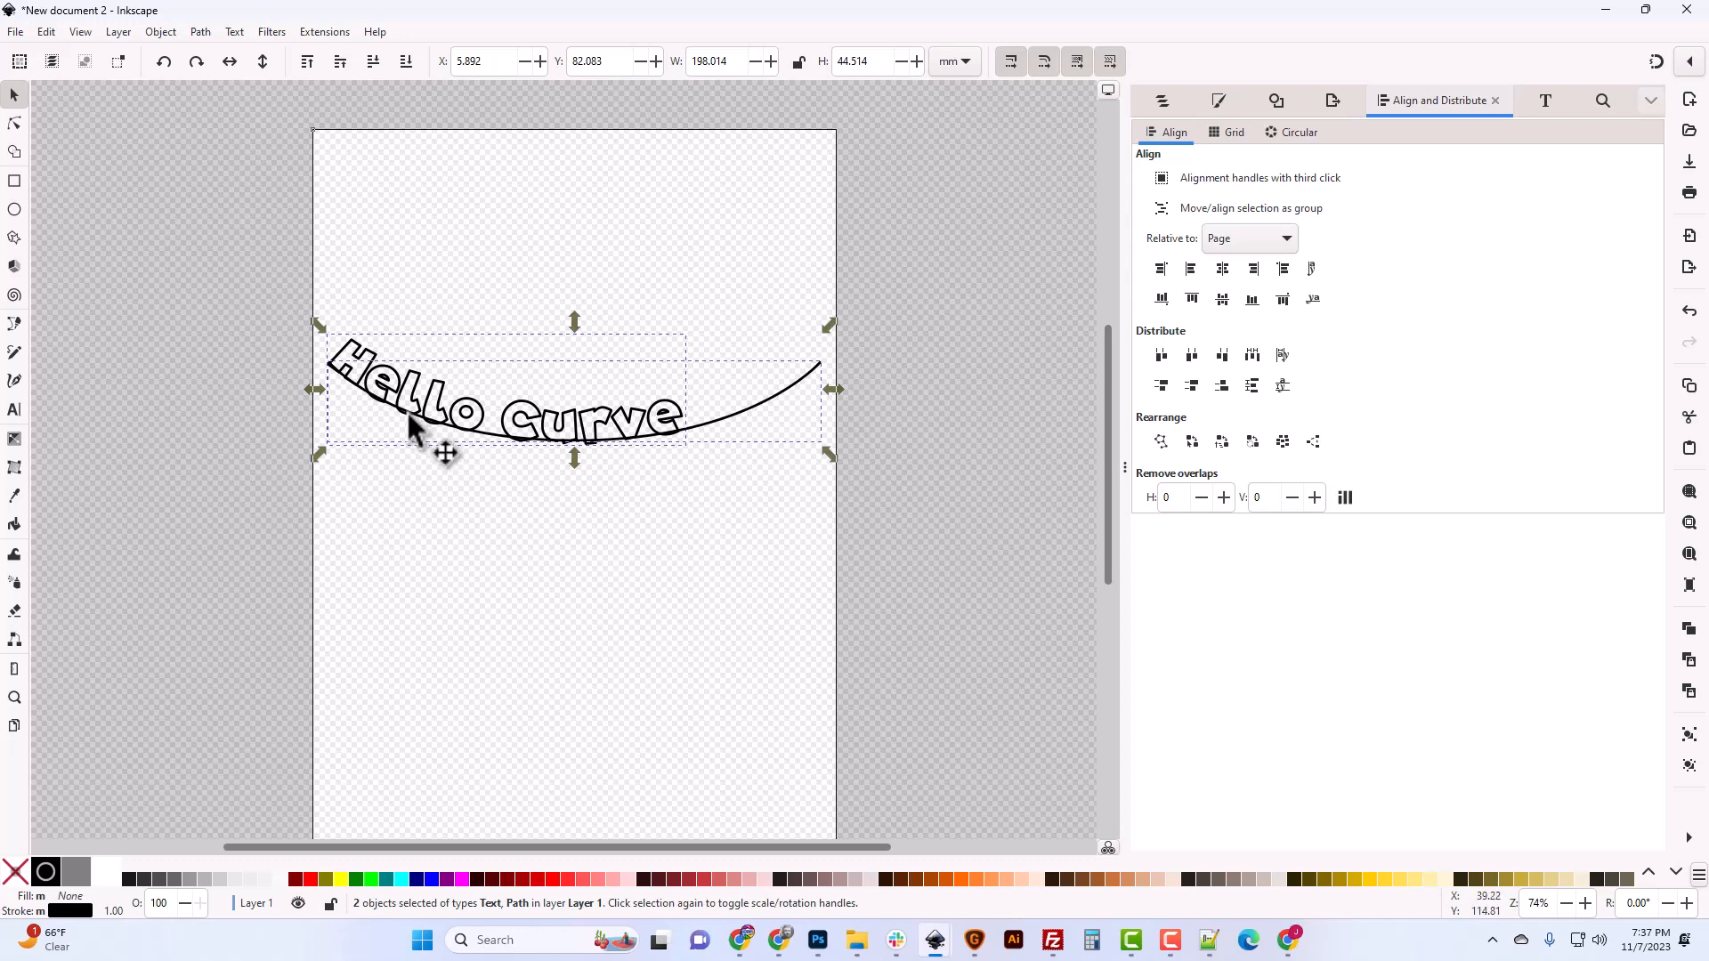
Place the text cursor before the "H" of "Hello Curve" and delete the two leading spaces
click(13, 413)
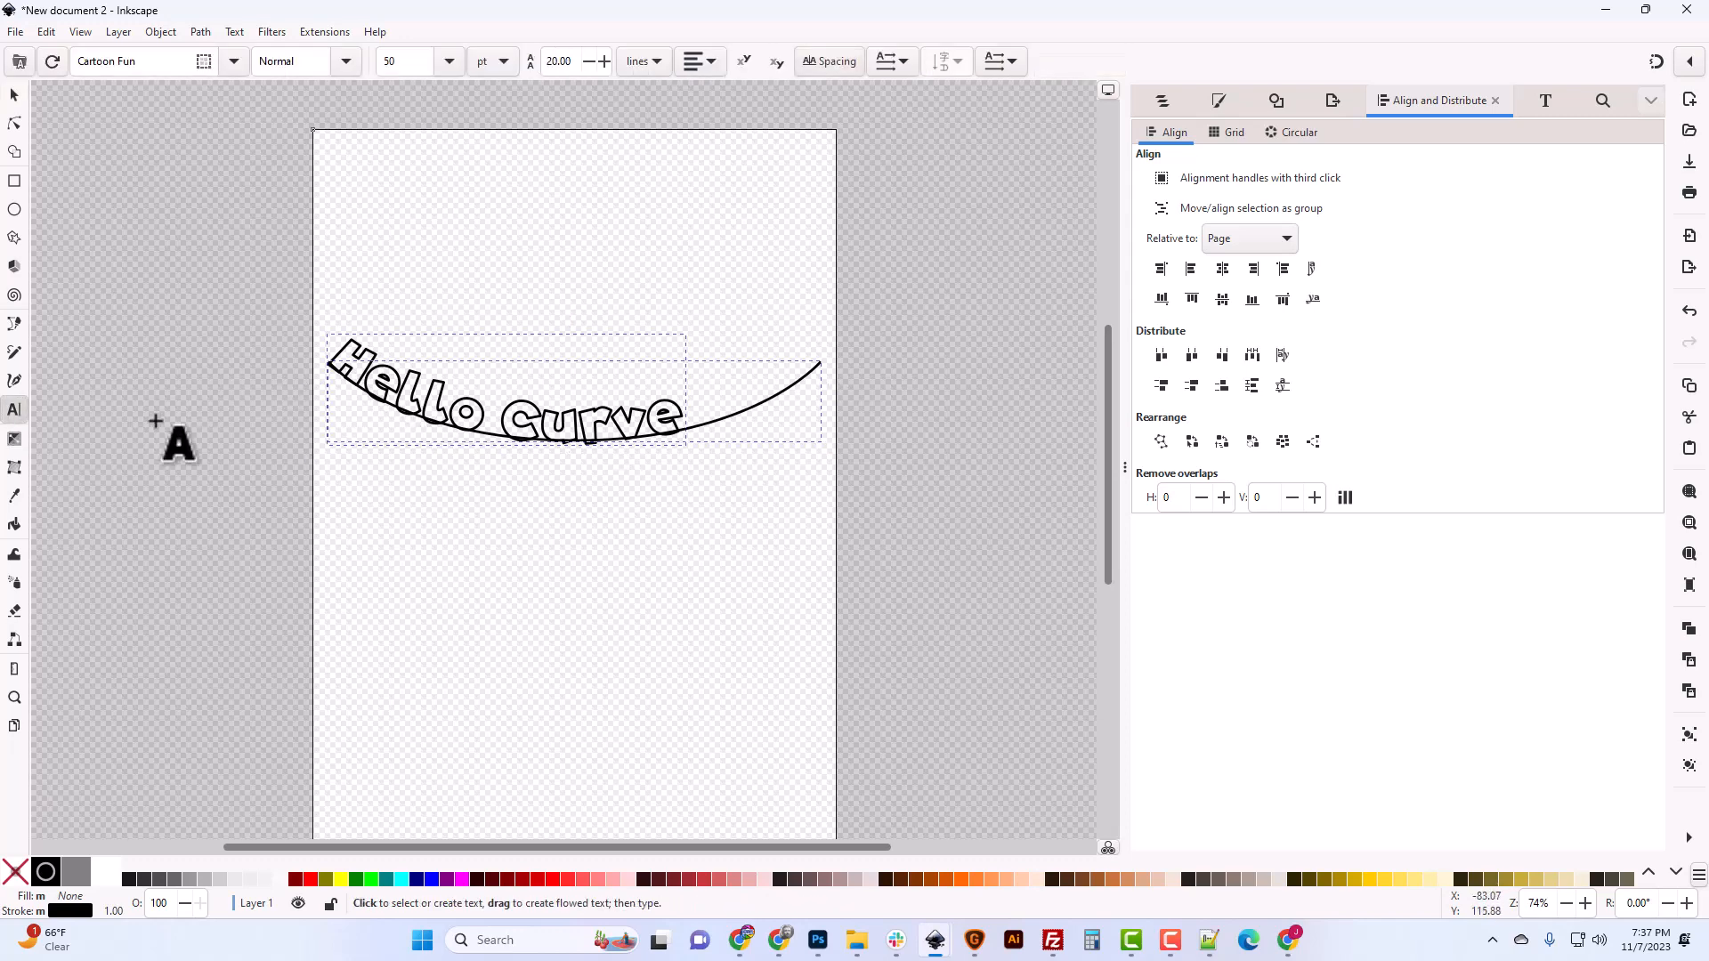
click(345, 361)
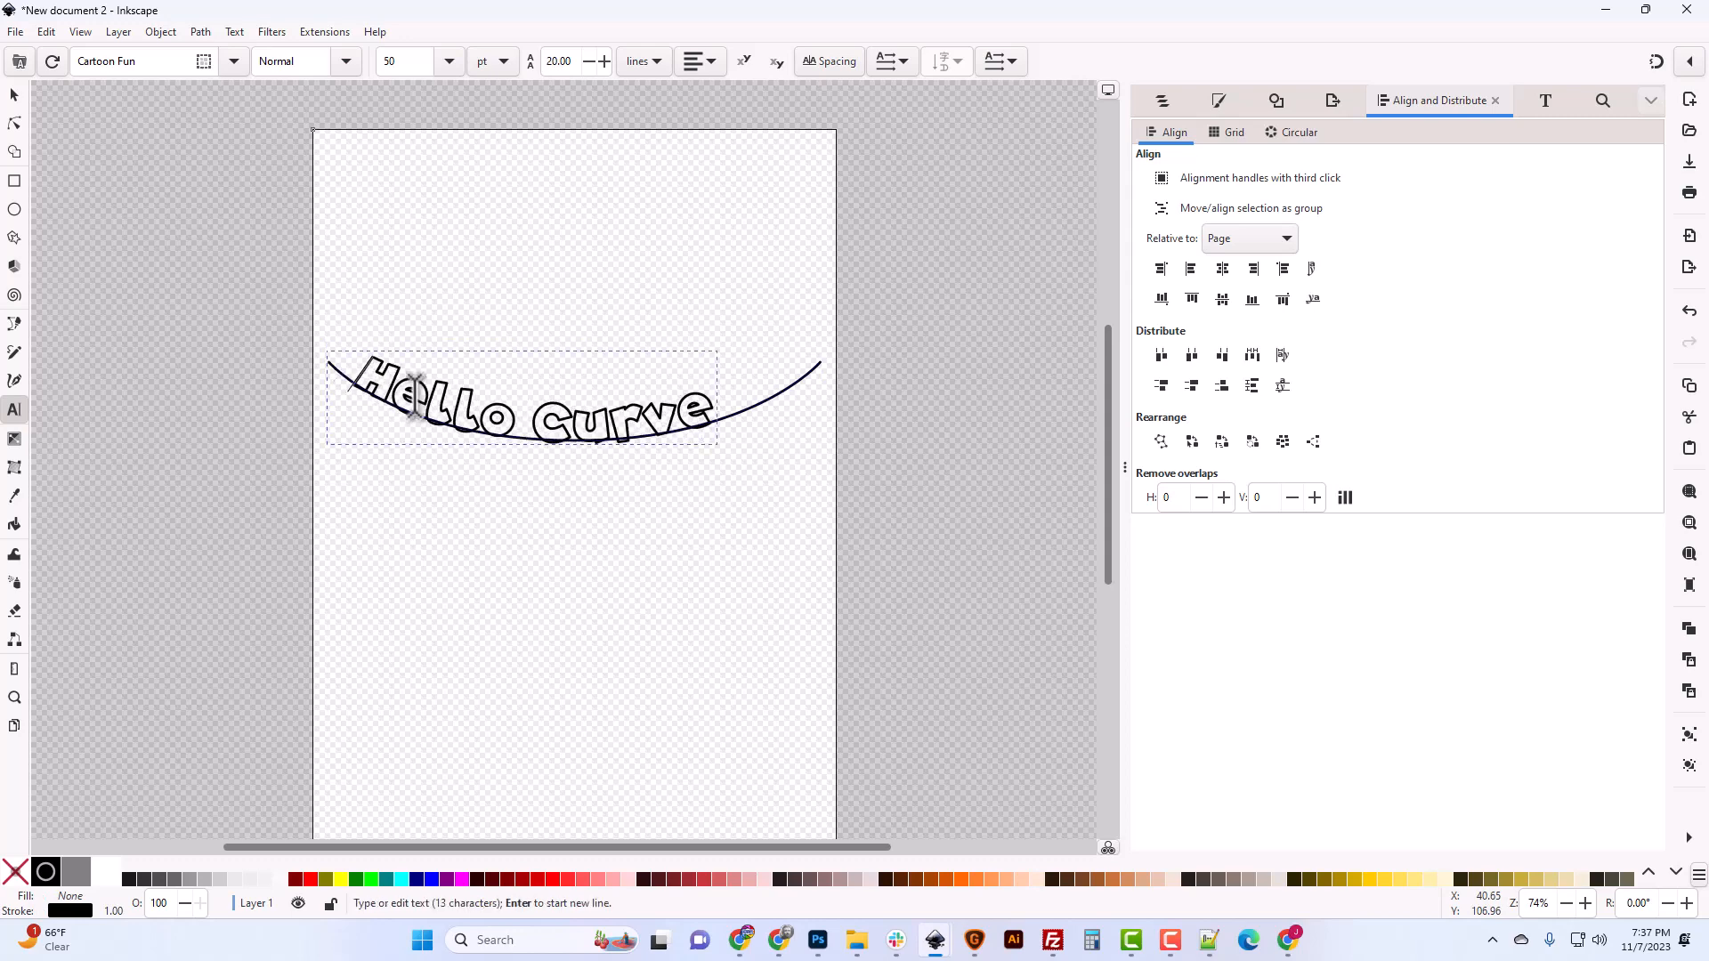
key(BackSpace)
key(BackSpace)
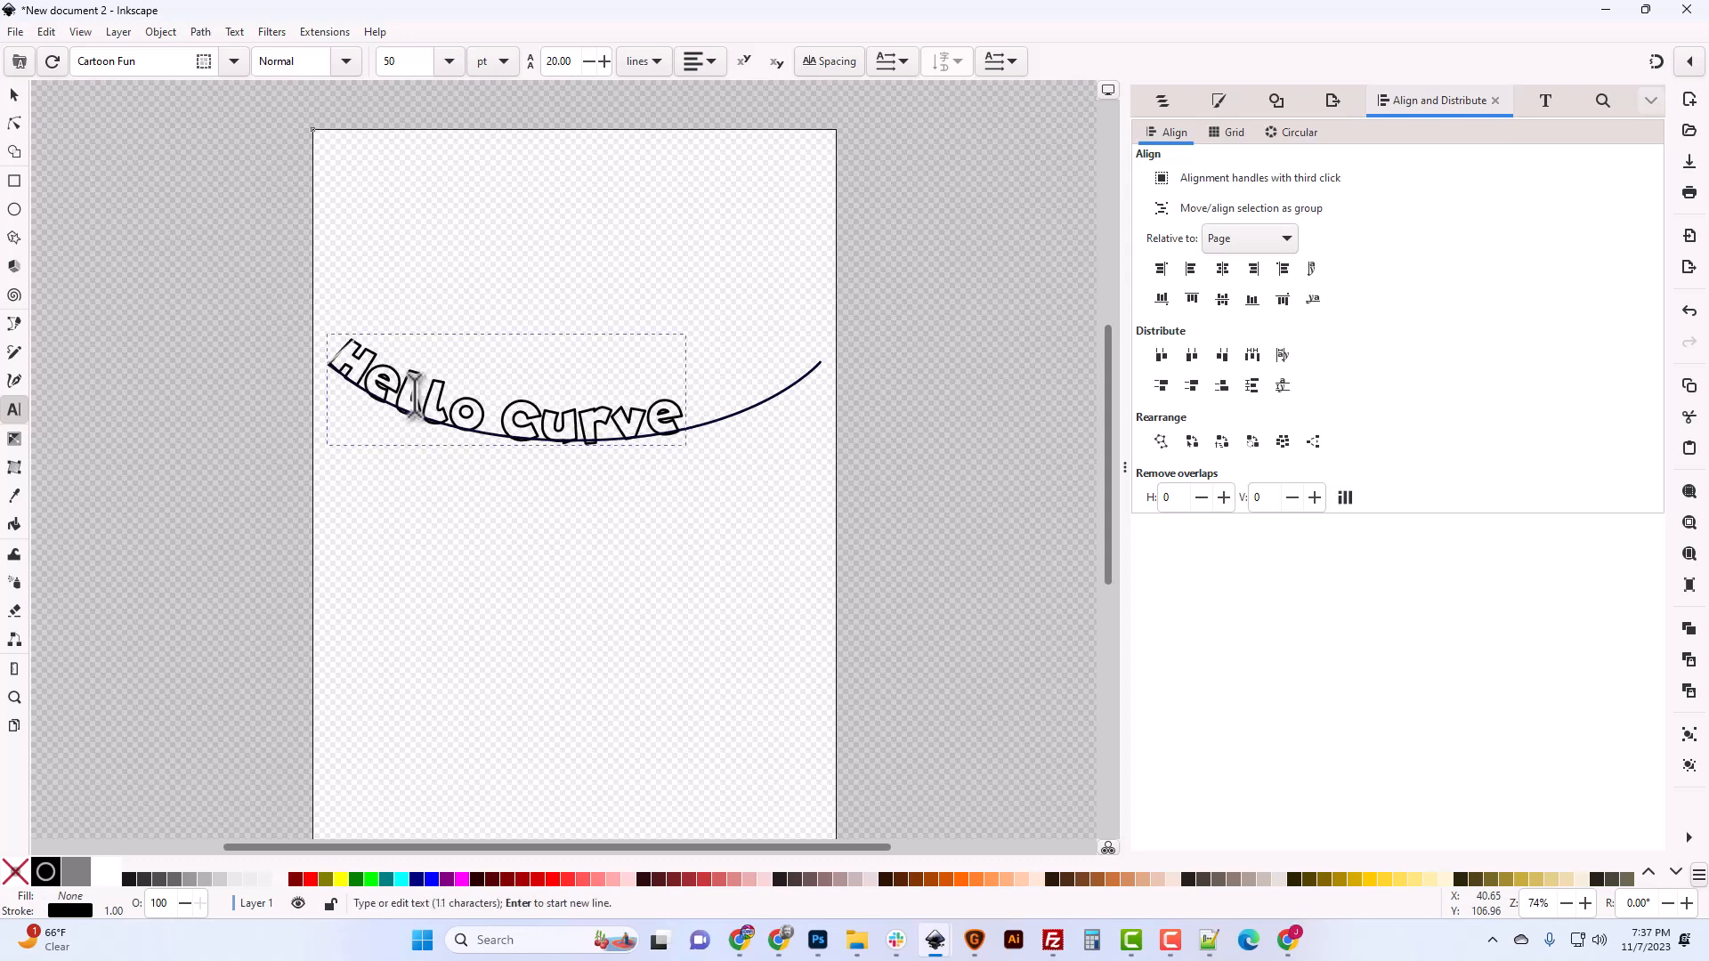
Shift the whole "Hello Curve" text along the path by kerning it from its start until it sits centred on the curve
key(alt+Right)
key(alt+Right)
key(alt+Right)
key(alt+Right)
key(alt+Right)
key(alt+Right)
key(alt+Right)
key(alt+Right)
key(alt+Right)
key(alt+Right)
key(alt+Right)
key(alt+Right)
key(alt+Right)
key(alt+Right)
key(alt+Right)
key(alt+Right)
key(alt+Right)
key(alt+Right)
key(alt+Right)
key(alt+Right)
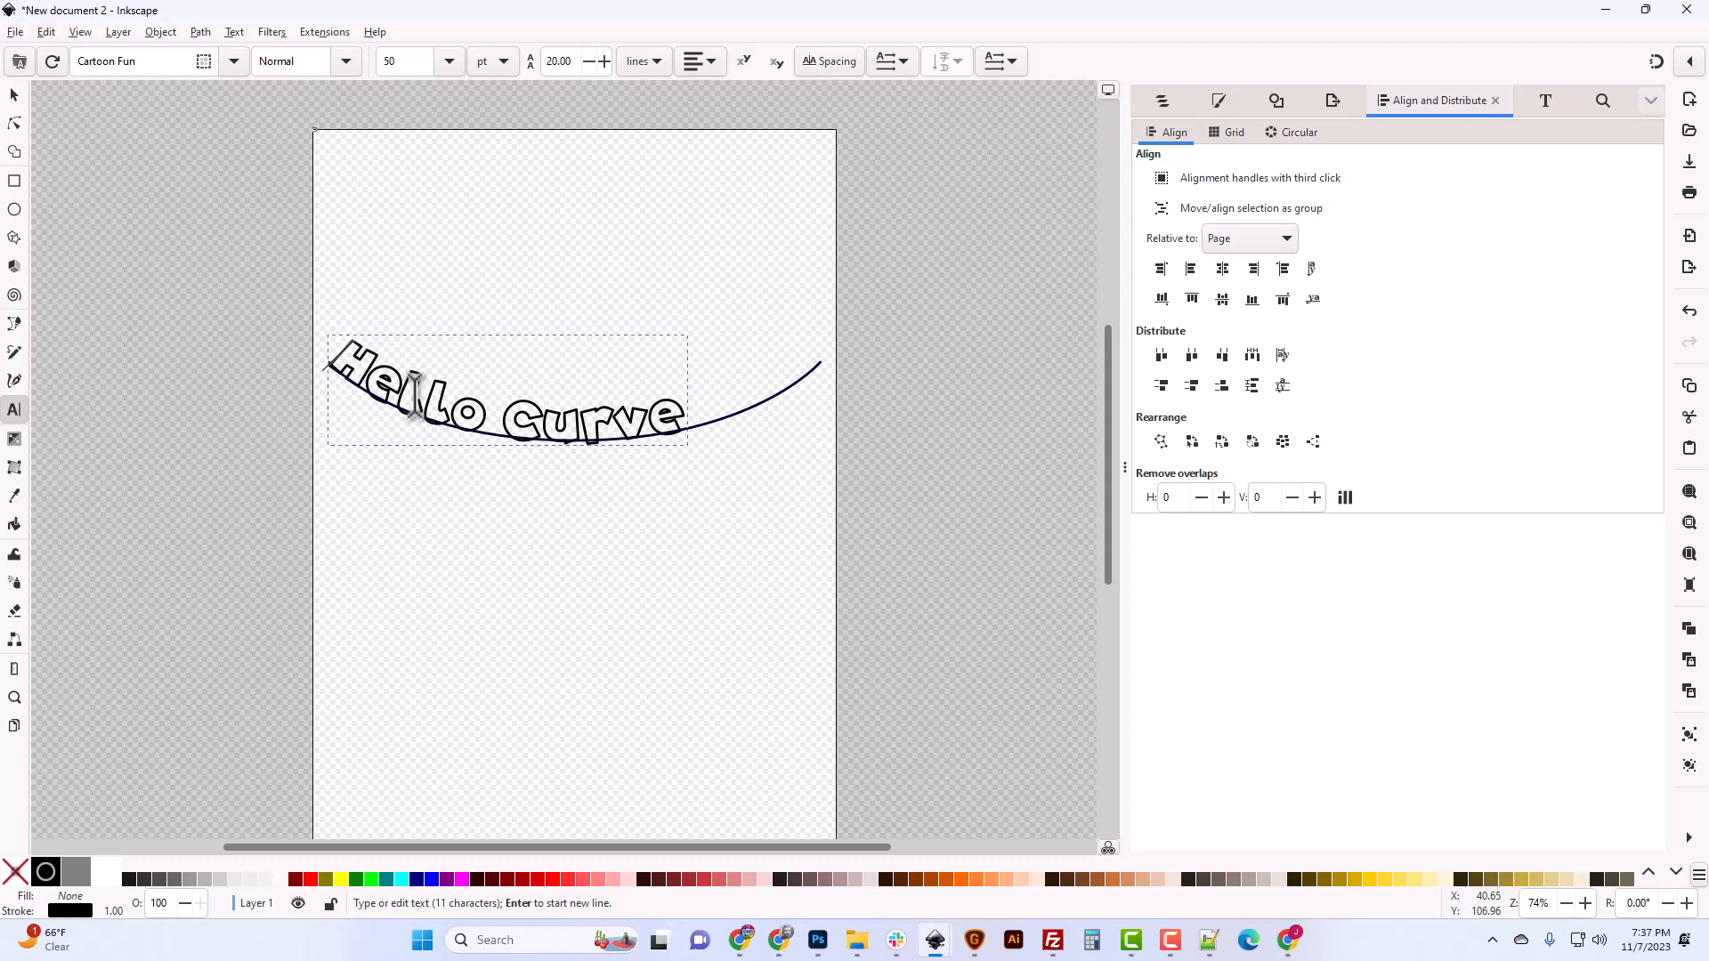
key(alt+Right)
key(alt+Right)
key(alt+Right)
key(alt+Right)
key(alt+Right)
key(alt+Right)
key(alt+Right)
key(alt+Right)
key(alt+Right)
key(alt+Right)
key(alt+Right)
key(alt+Right)
key(alt+Right)
key(alt+Right)
key(alt+Right)
key(alt+Right)
key(alt+Right)
key(alt+Right)
key(alt+Right)
key(alt+Right)
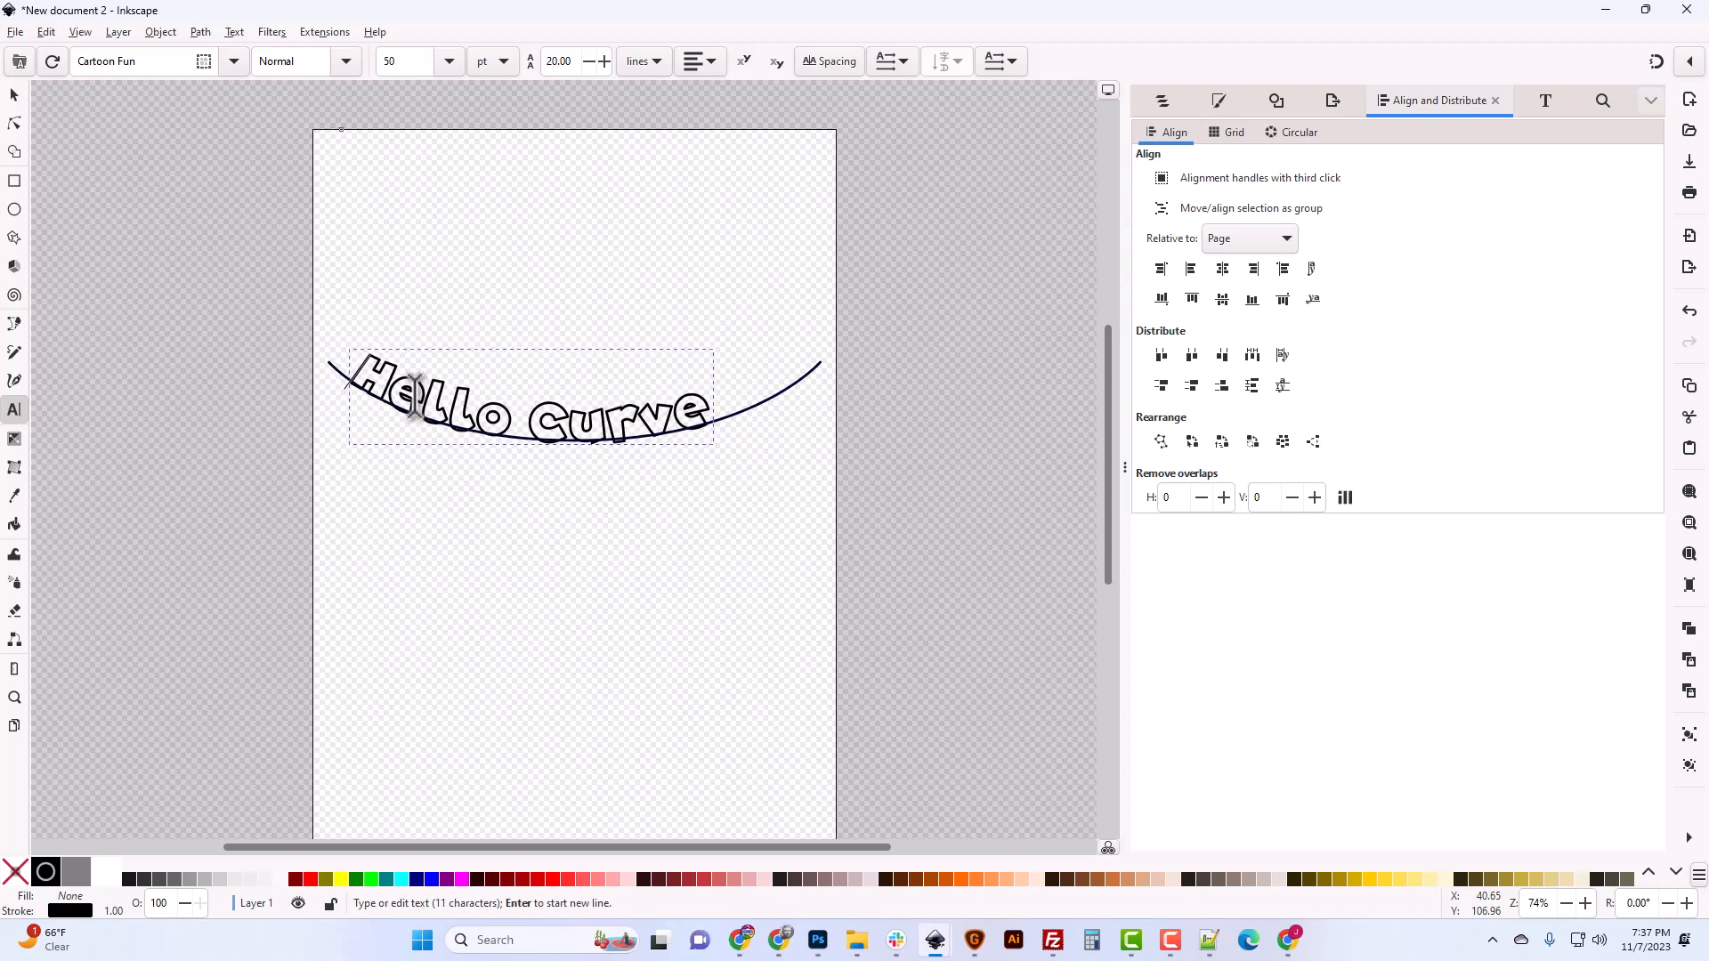
key(alt+Right)
key(alt+Right)
key(alt+Right)
key(alt+Right)
key(alt+Right)
key(alt+Right)
key(alt+Right)
key(alt+Right)
key(alt+Right)
key(alt+Right)
key(alt+Right)
key(alt+Right)
key(alt+Right)
key(alt+Right)
key(alt+Right)
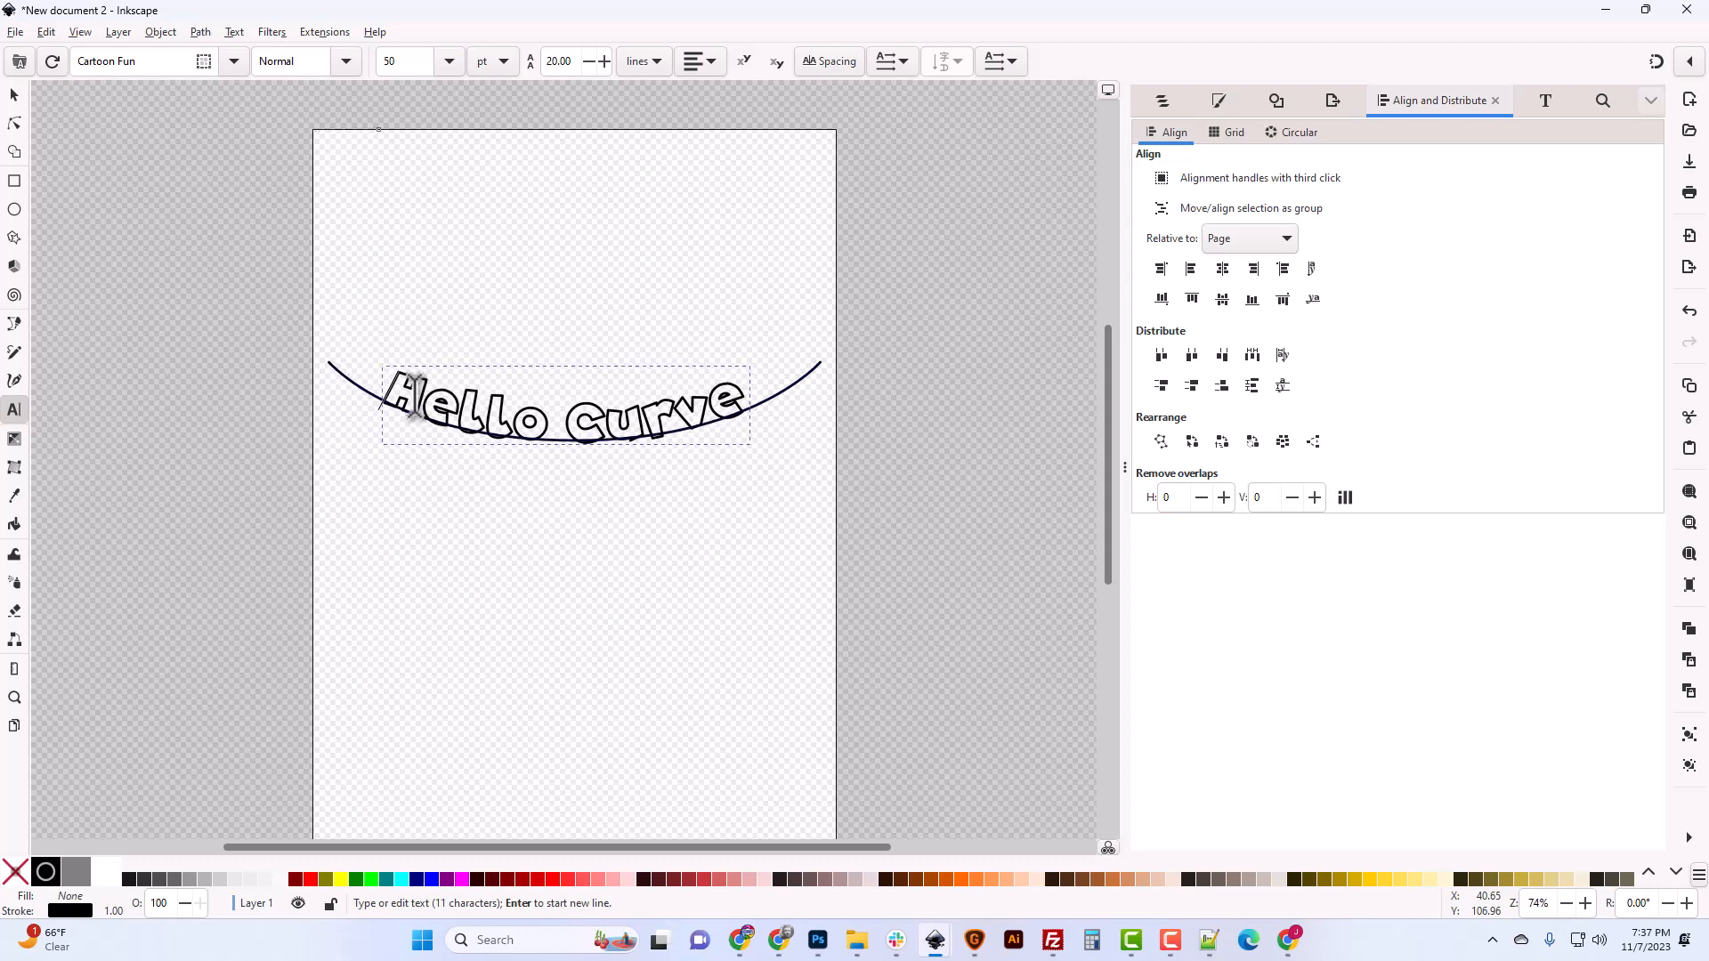
key(alt+Right)
key(alt+Right)
key(alt+Right)
key(alt+Right)
key(alt+Right)
key(alt+Right)
key(alt+Right)
key(alt+Right)
key(alt+Right)
key(alt+Right)
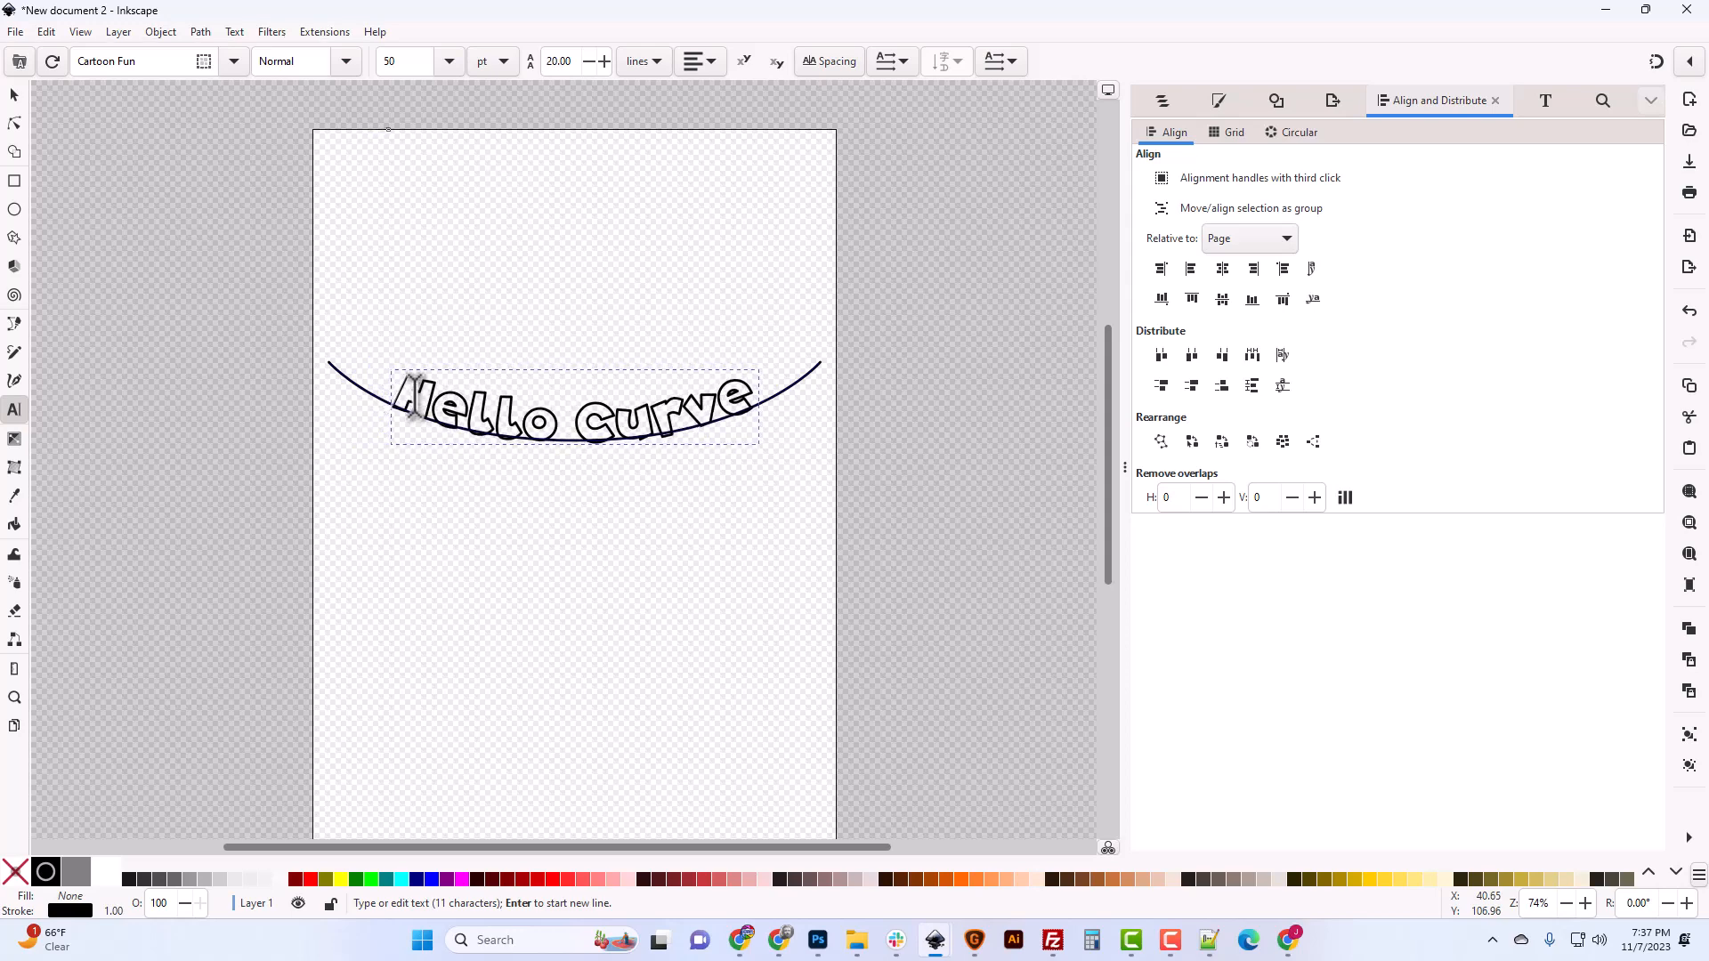
Select all of the "Hello Curve" text and try a wider letter spacing
key(ctrl+a)
key(Escape)
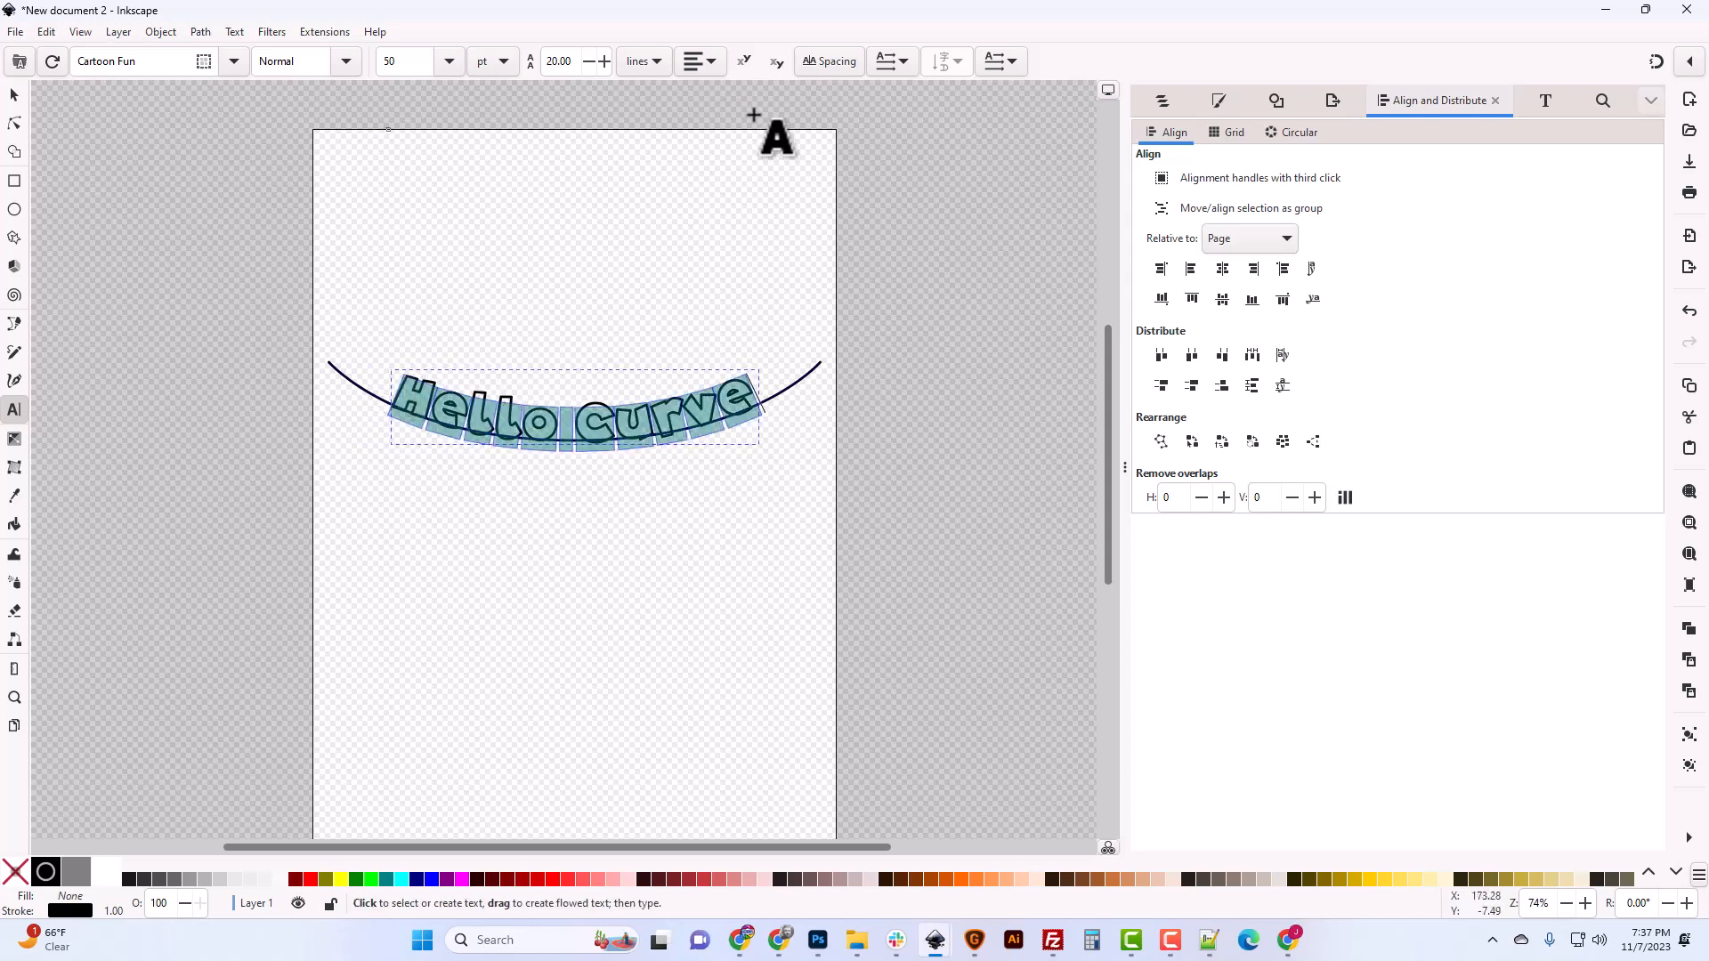
click(818, 64)
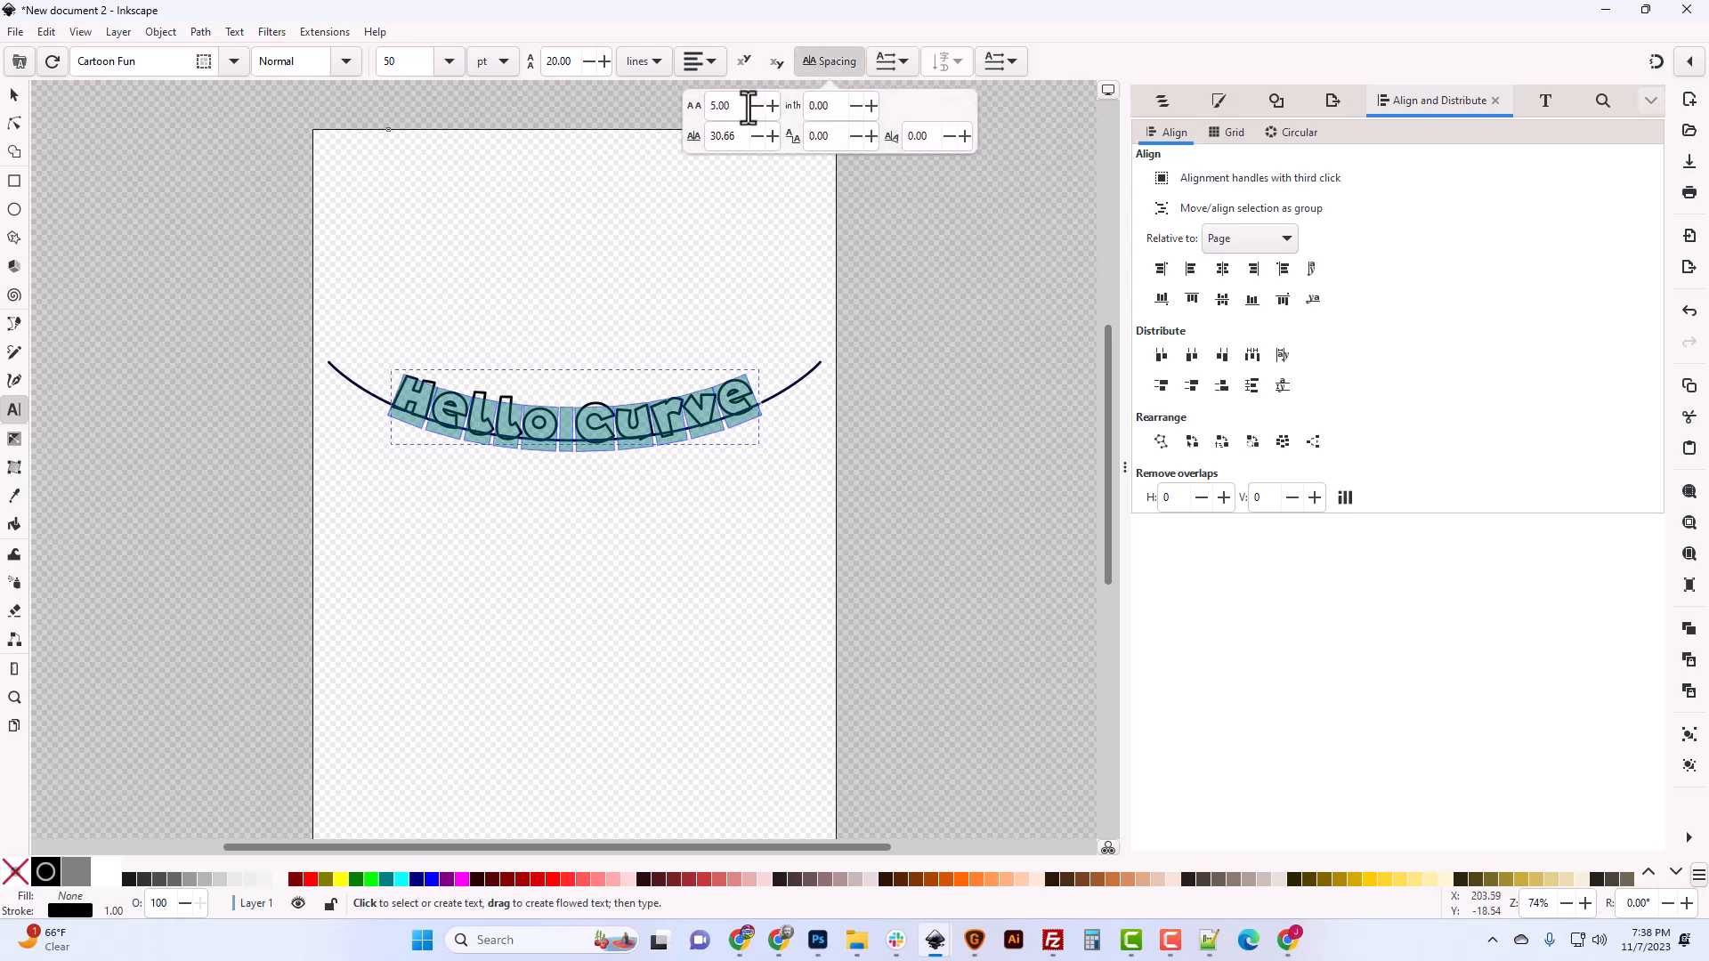
drag(732, 106, 710, 107)
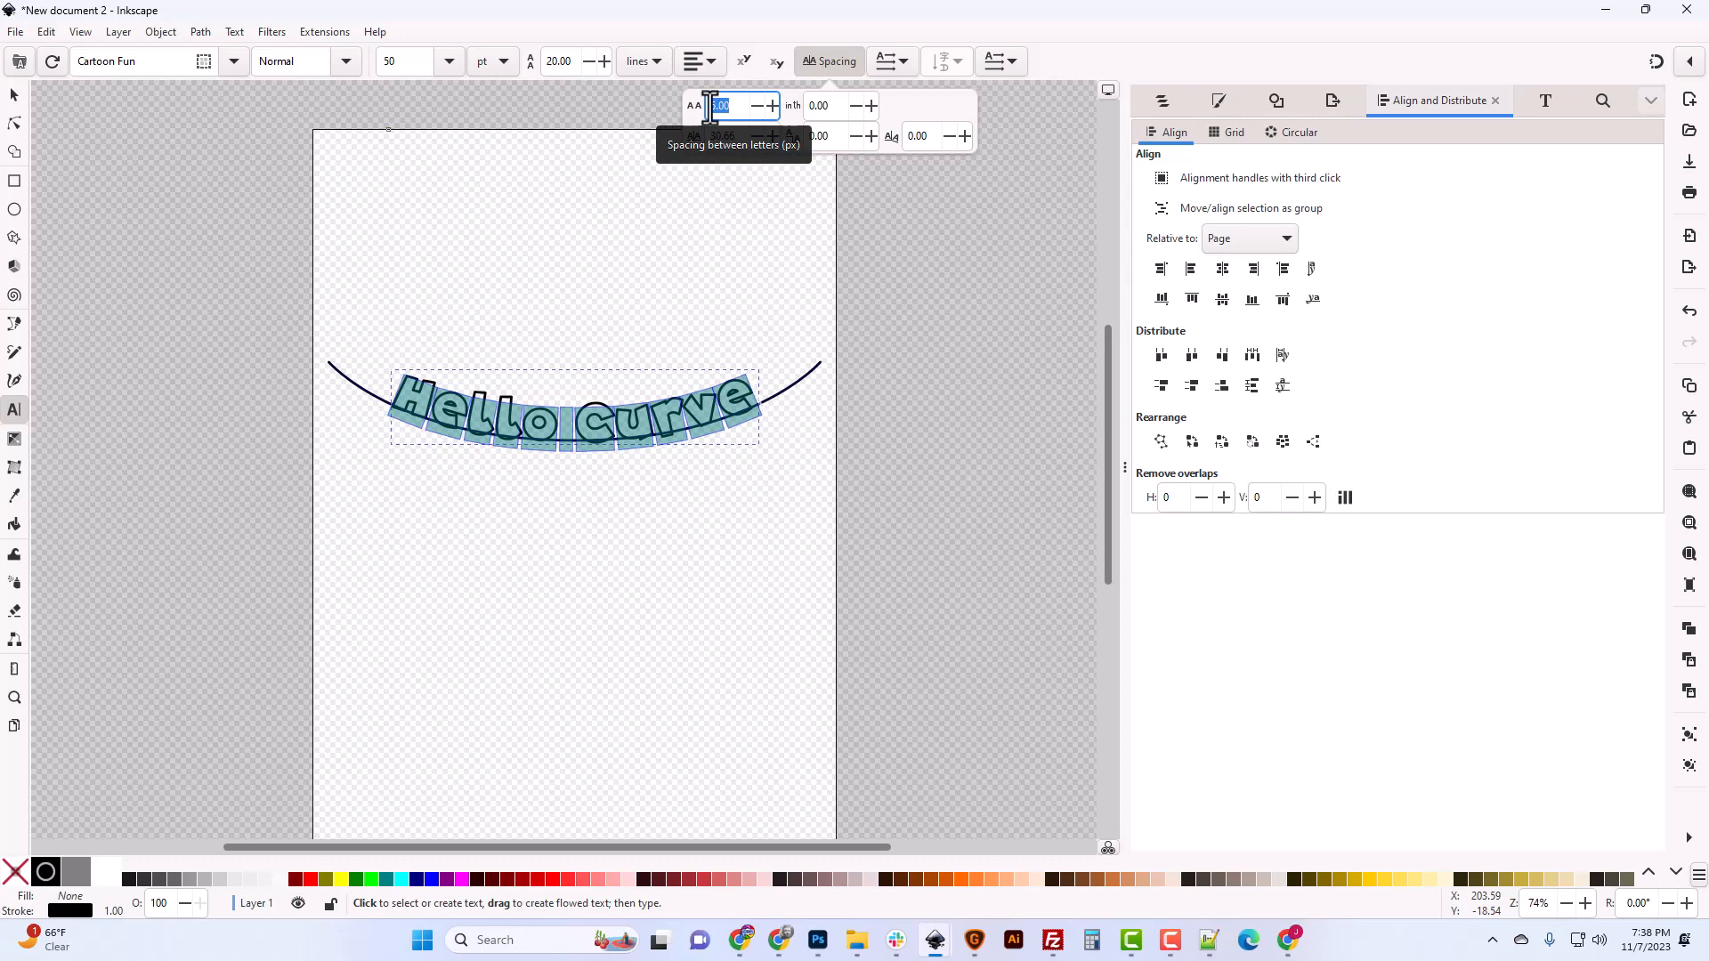
text(3)
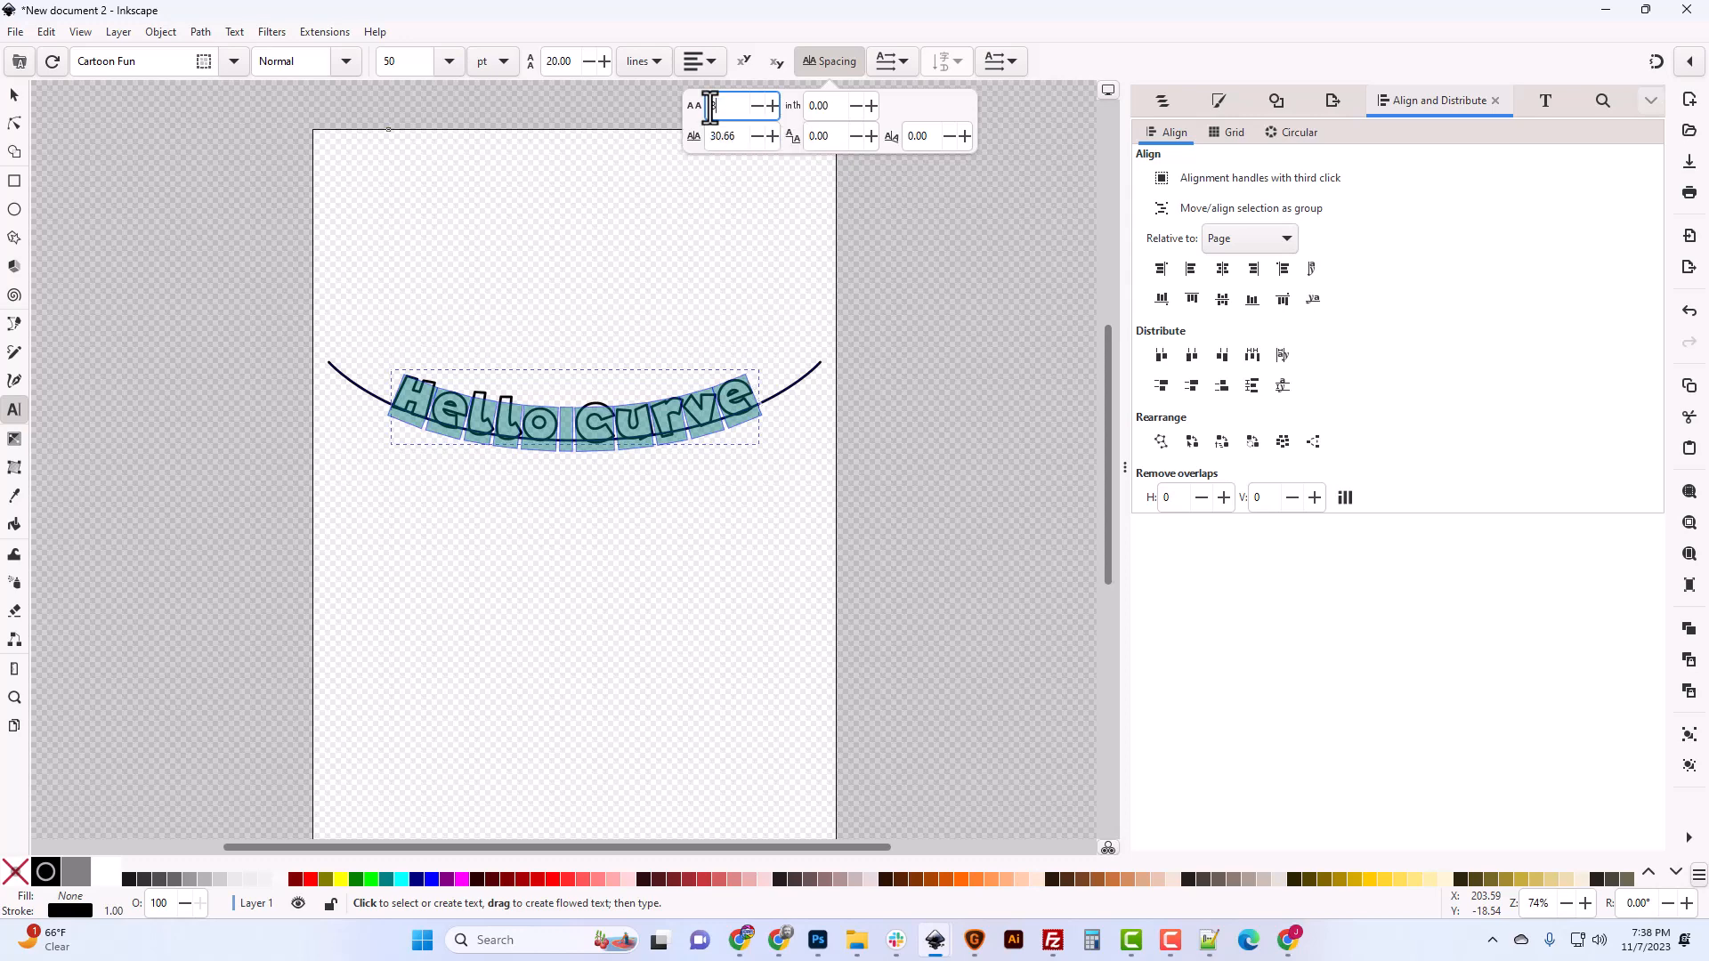
key(Return)
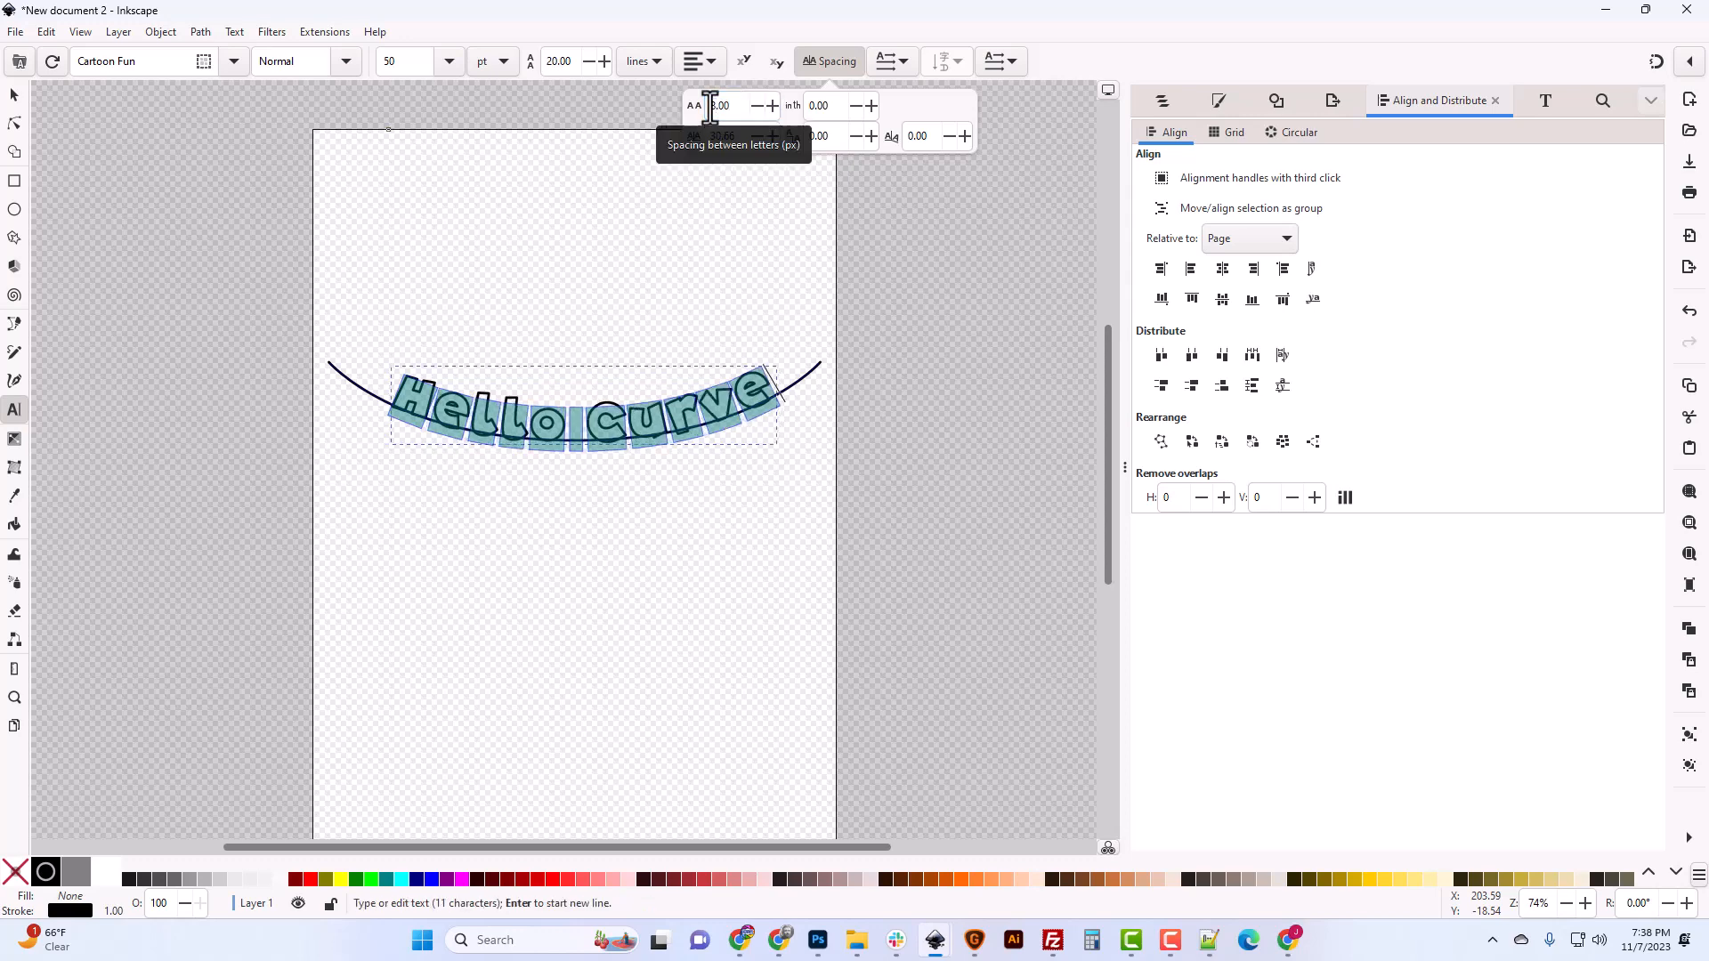
Try tighter letter spacings of 1 and 0 on the selected "Hello Curve" text
triple_click(735, 106)
text(1)
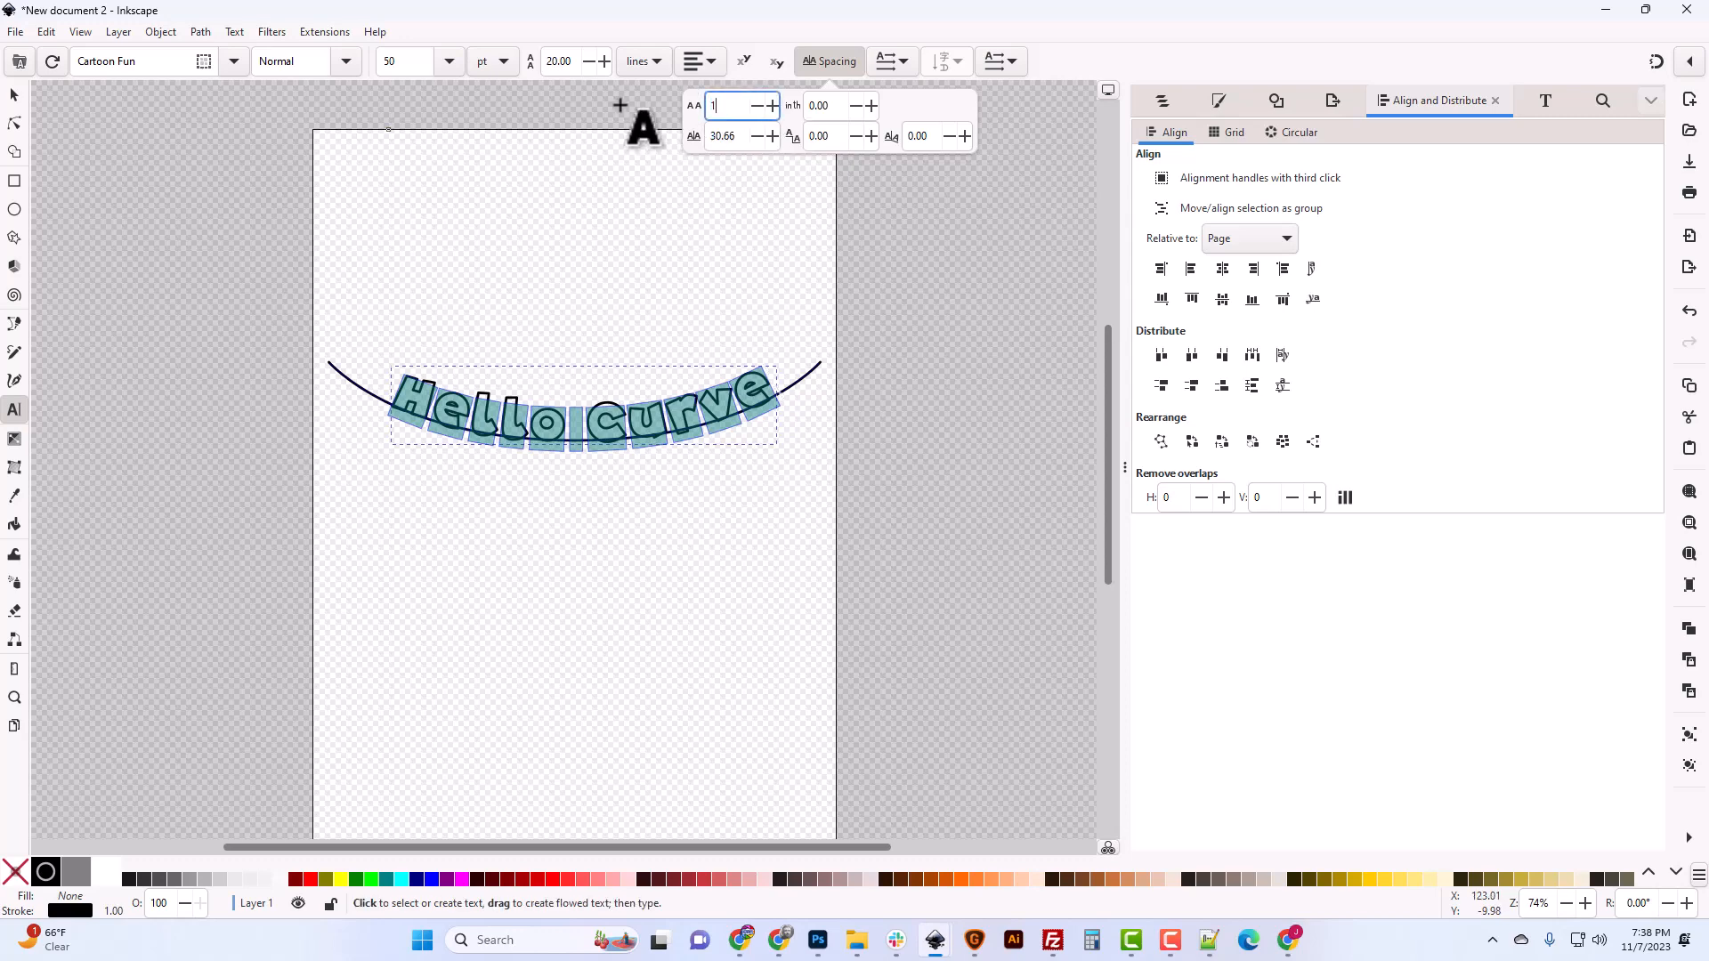
key(Return)
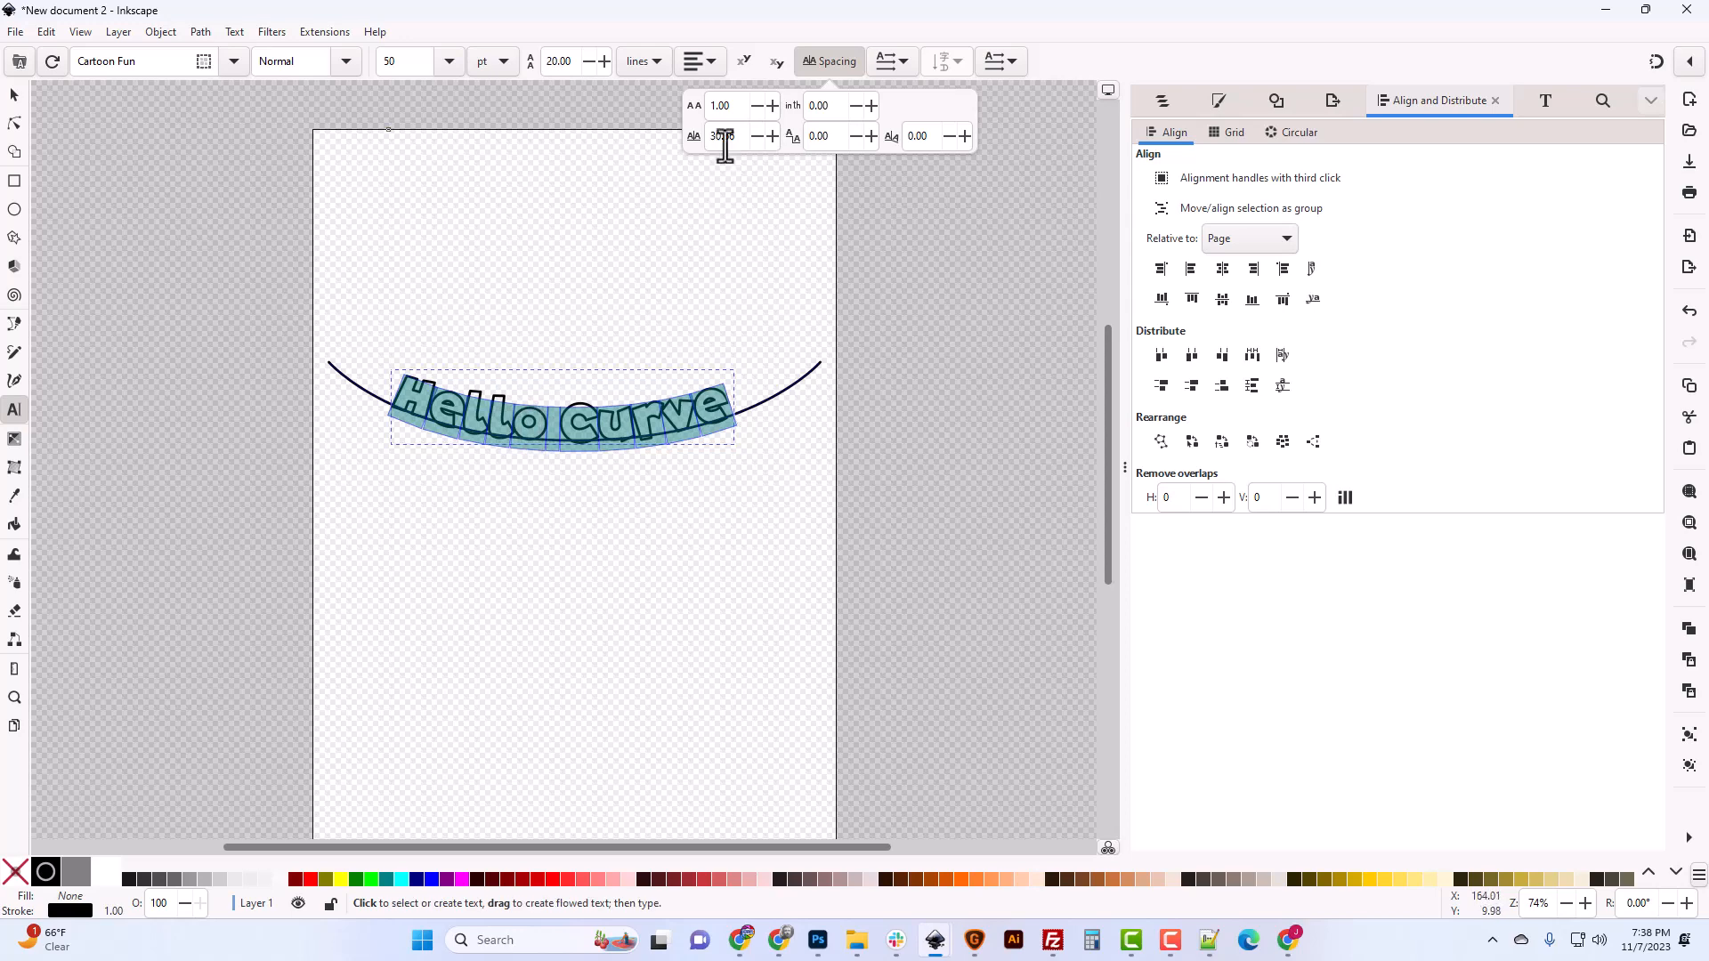
triple_click(726, 106)
text(0)
key(Return)
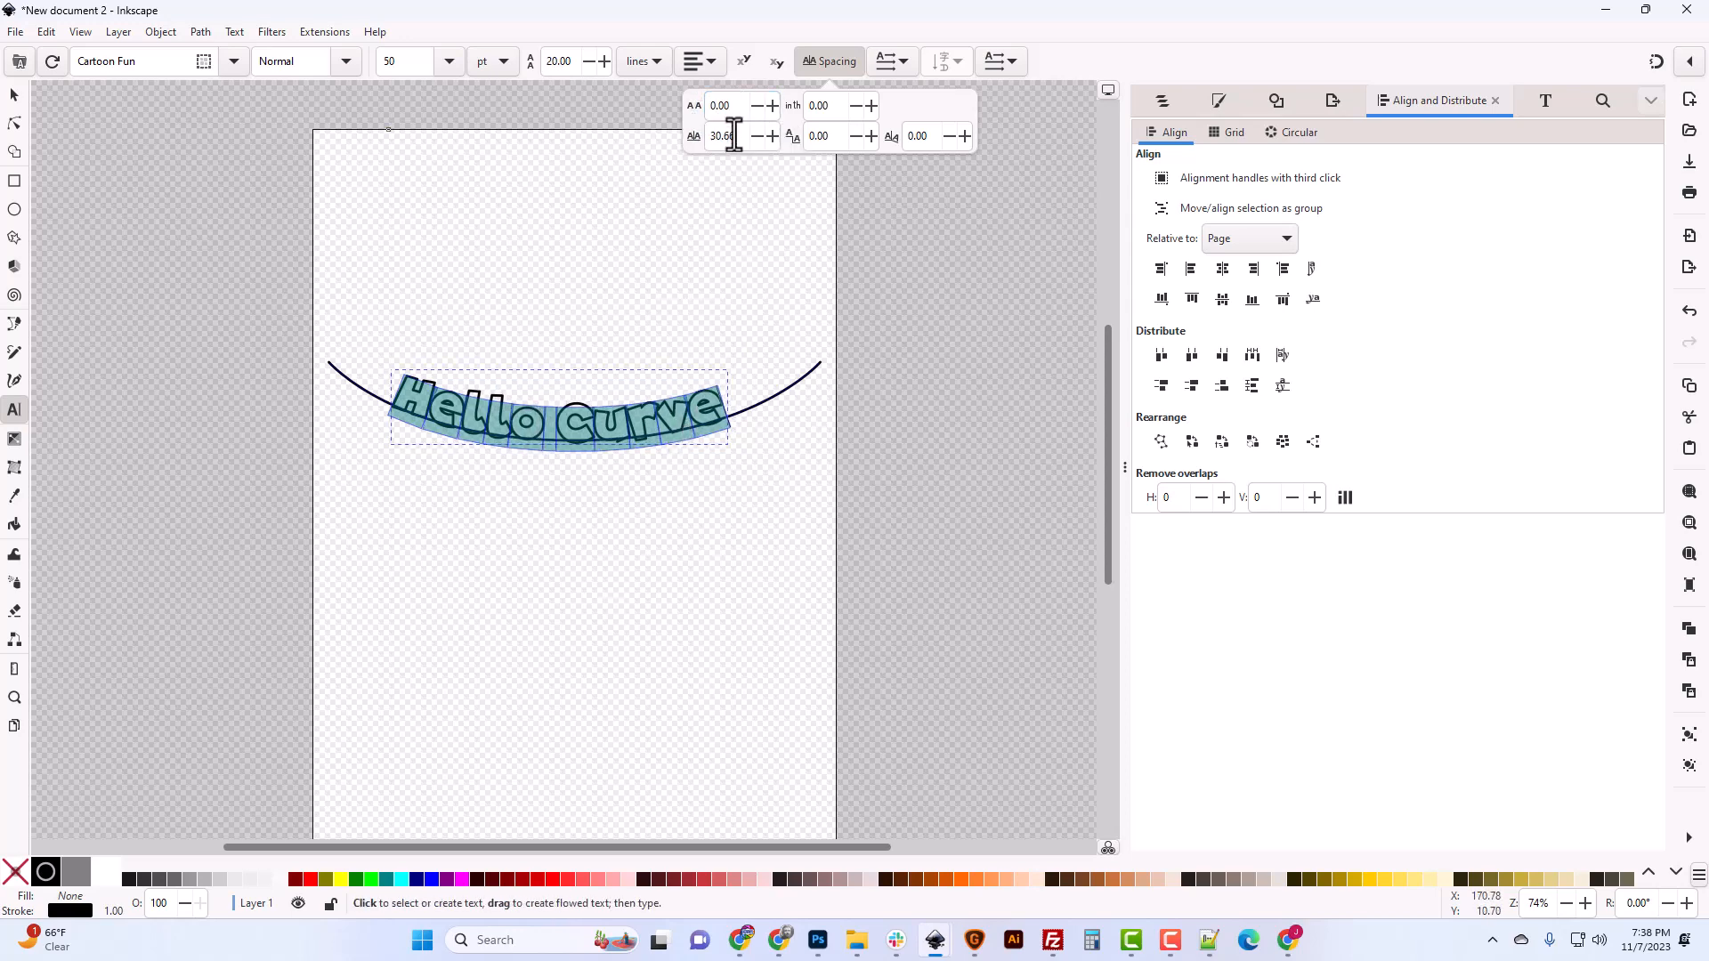
Restore the letter spacing of the selected text to 5
triple_click(724, 106)
text(5)
key(Return)
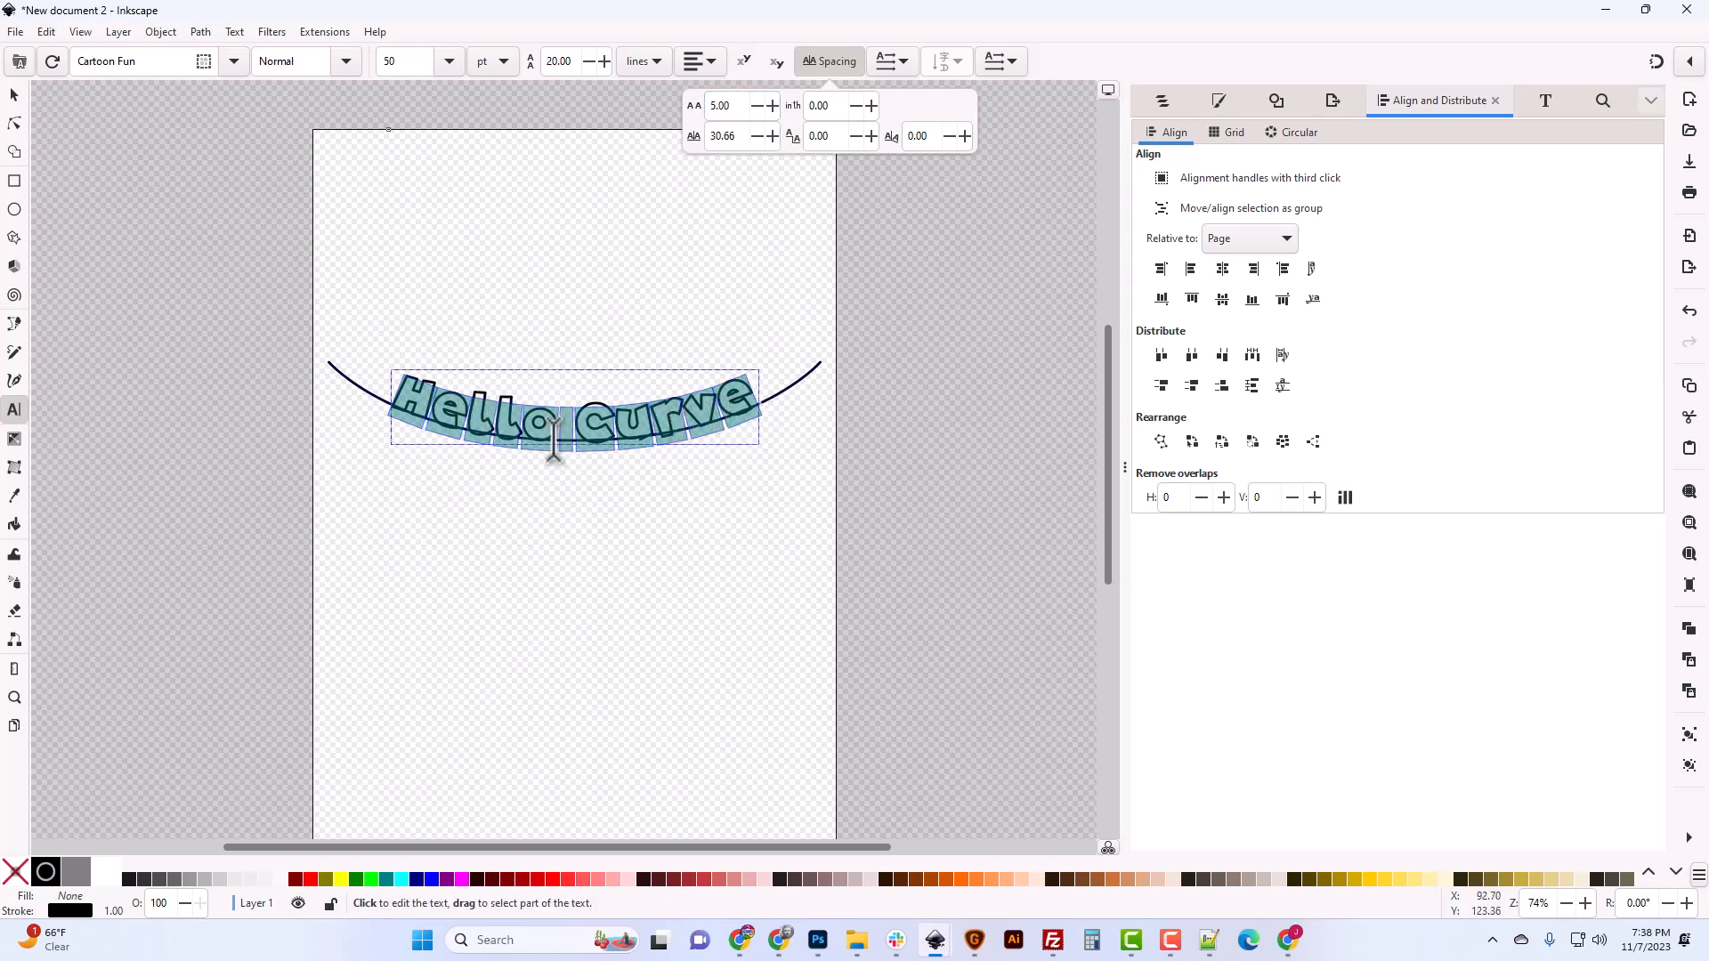
Select the "Hello Curve" text as an object and set its stroke colour to pure red, with RGB red at 255
click(14, 96)
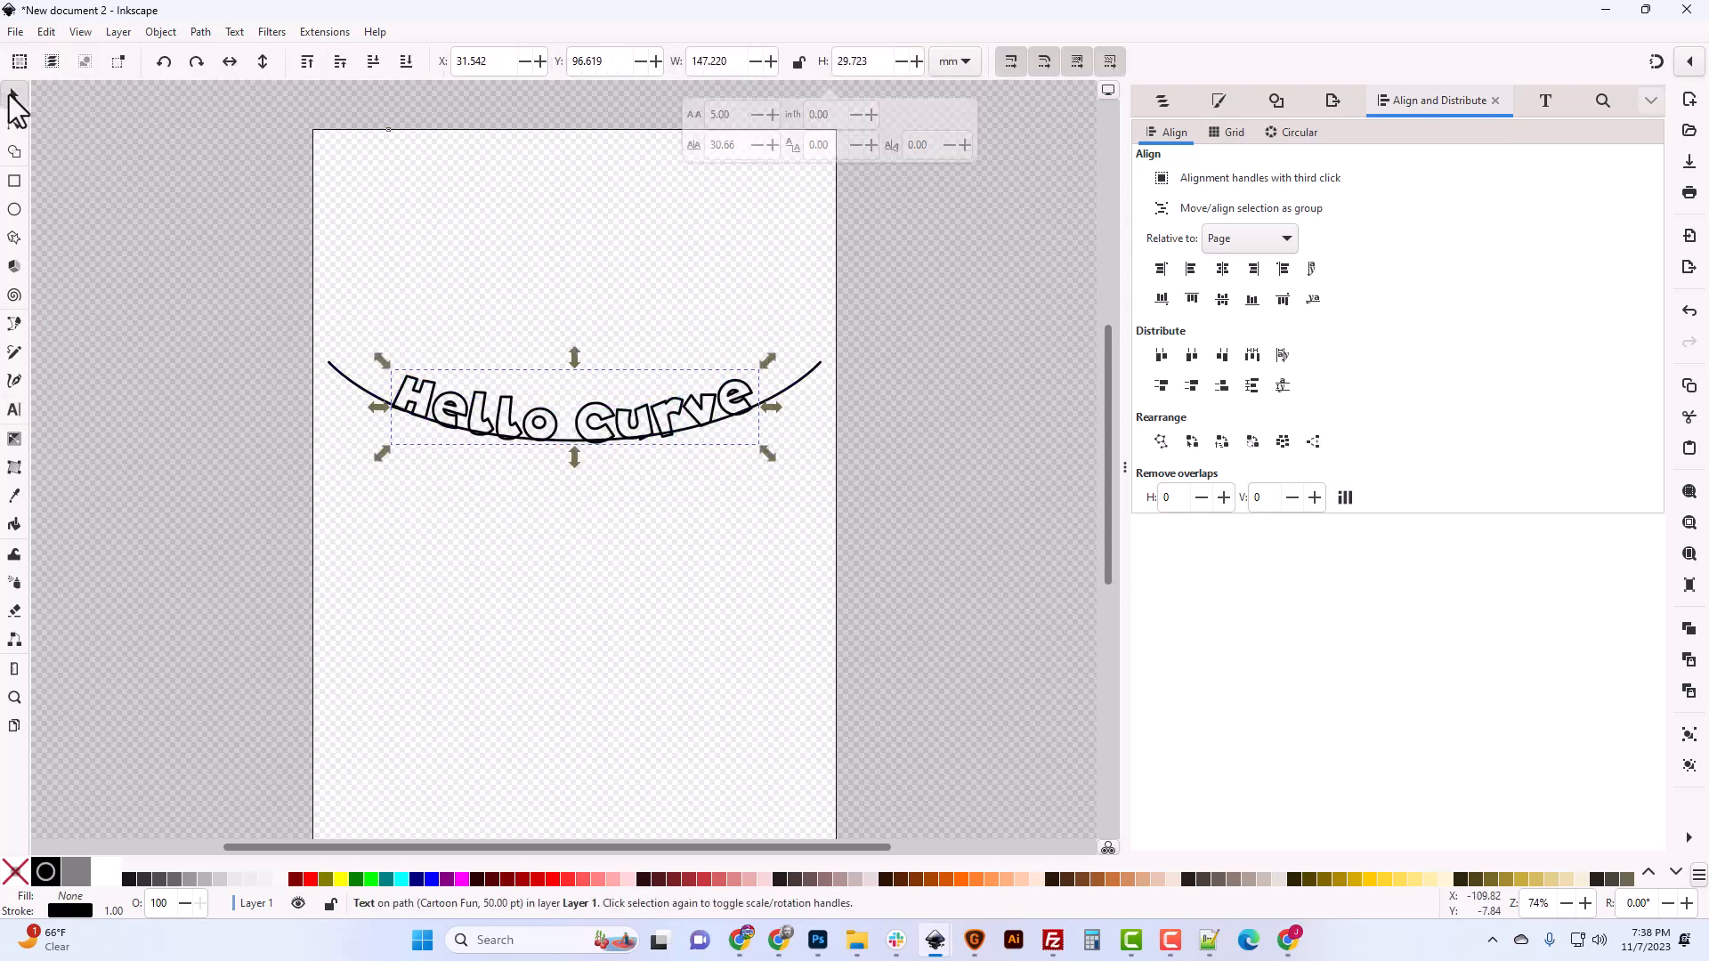
click(562, 228)
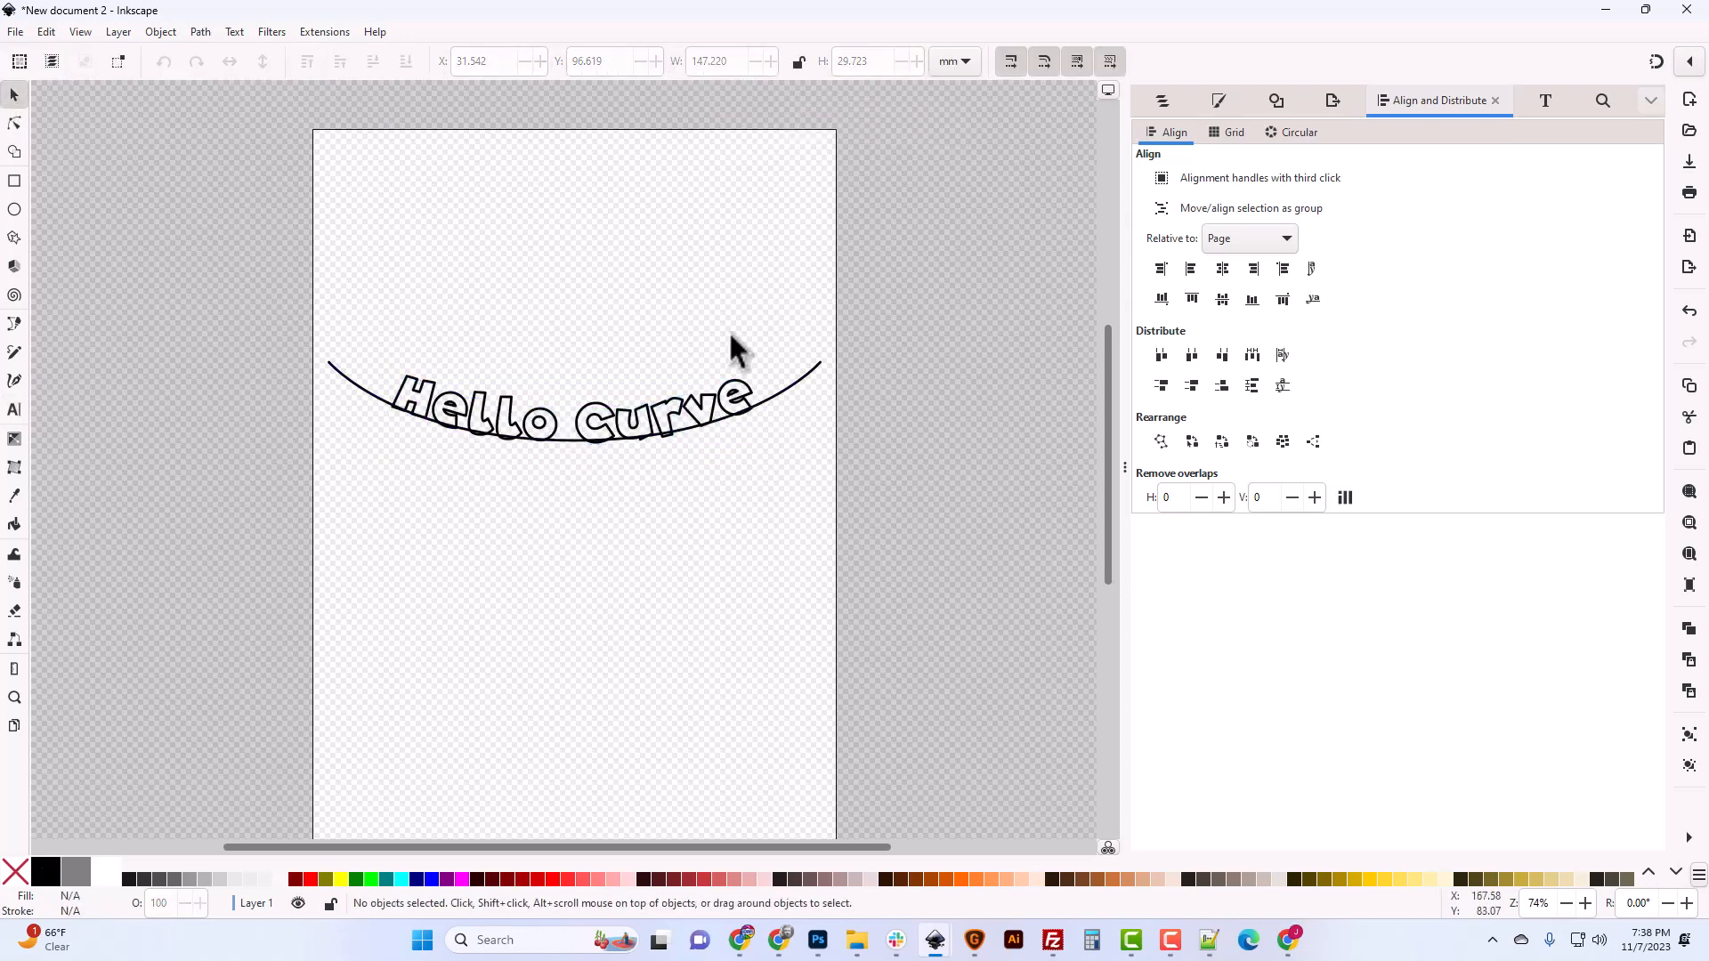
click(712, 400)
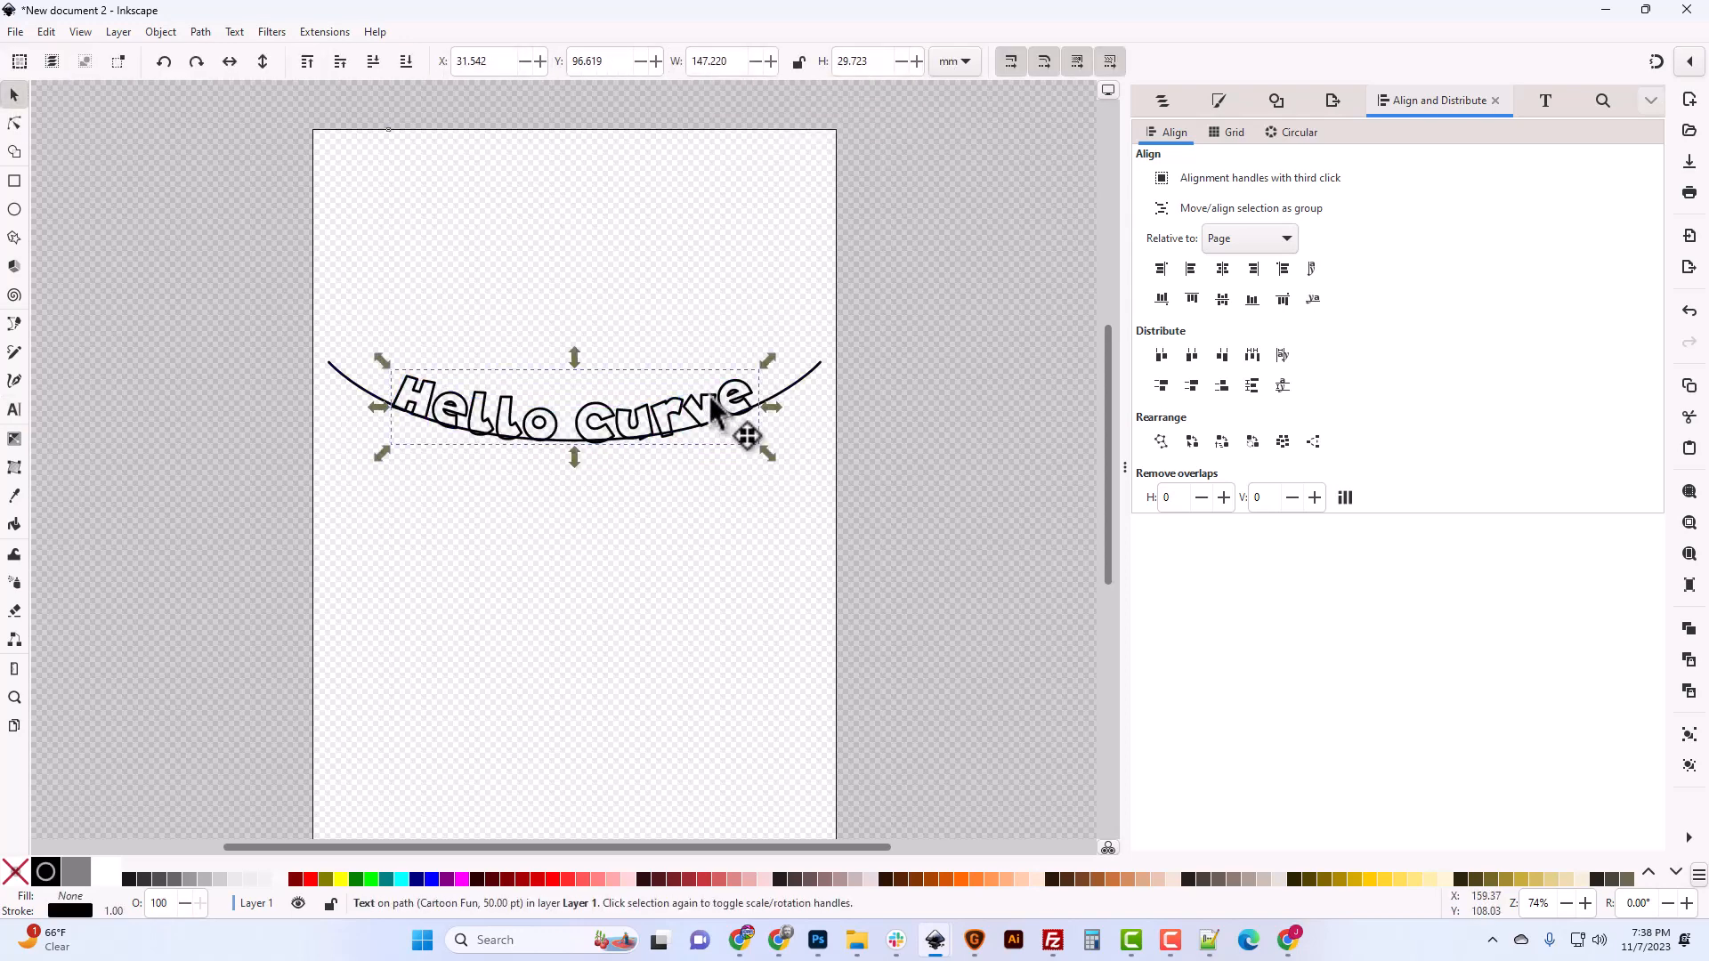
click(1214, 102)
drag(1244, 229, 1673, 238)
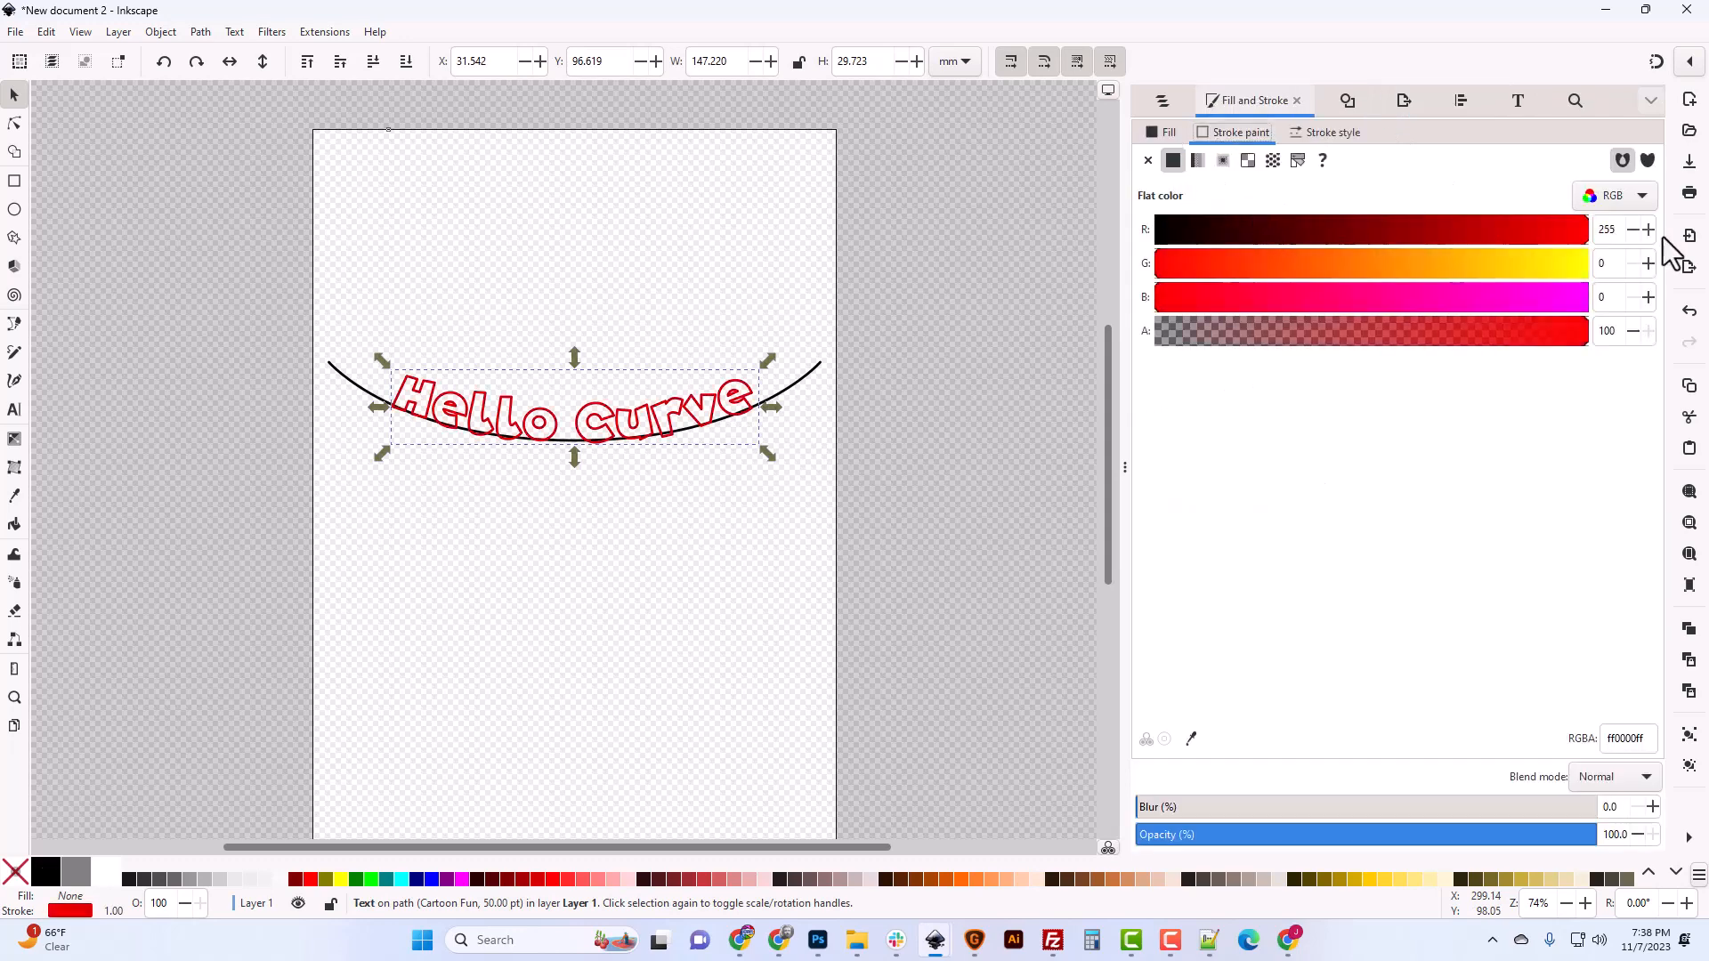
Give the "Hello Curve" text a flat black fill with red, green and blue all at 0
click(1159, 133)
click(1173, 161)
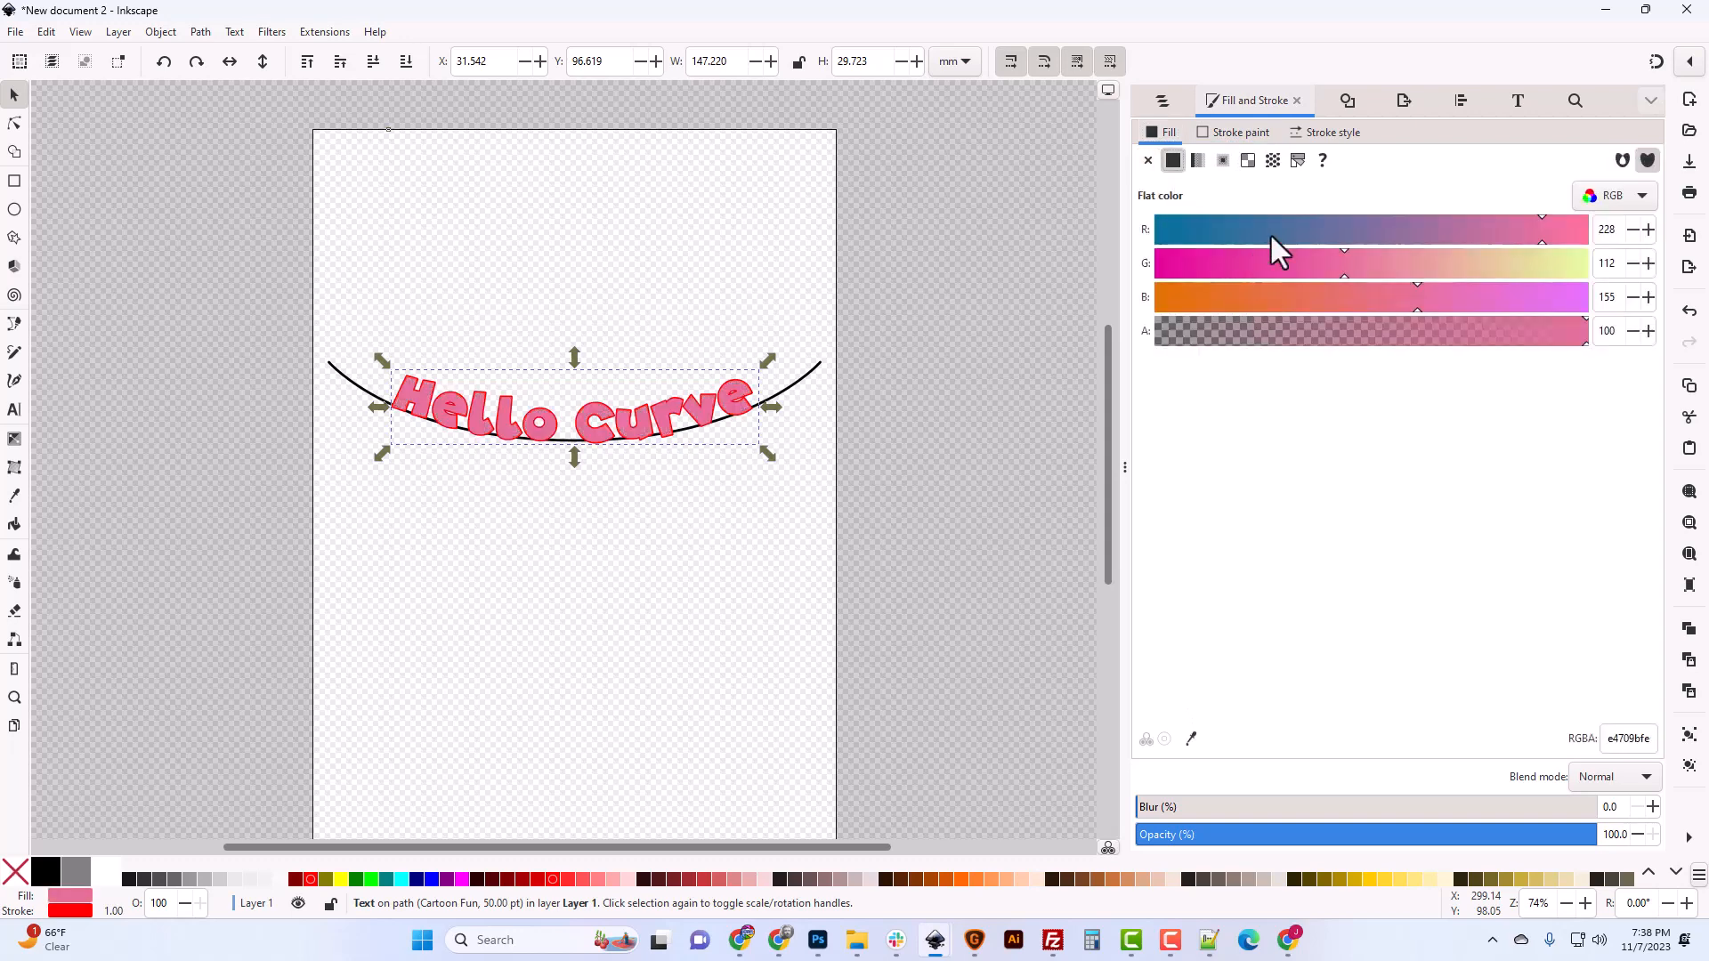
drag(1268, 230, 1150, 297)
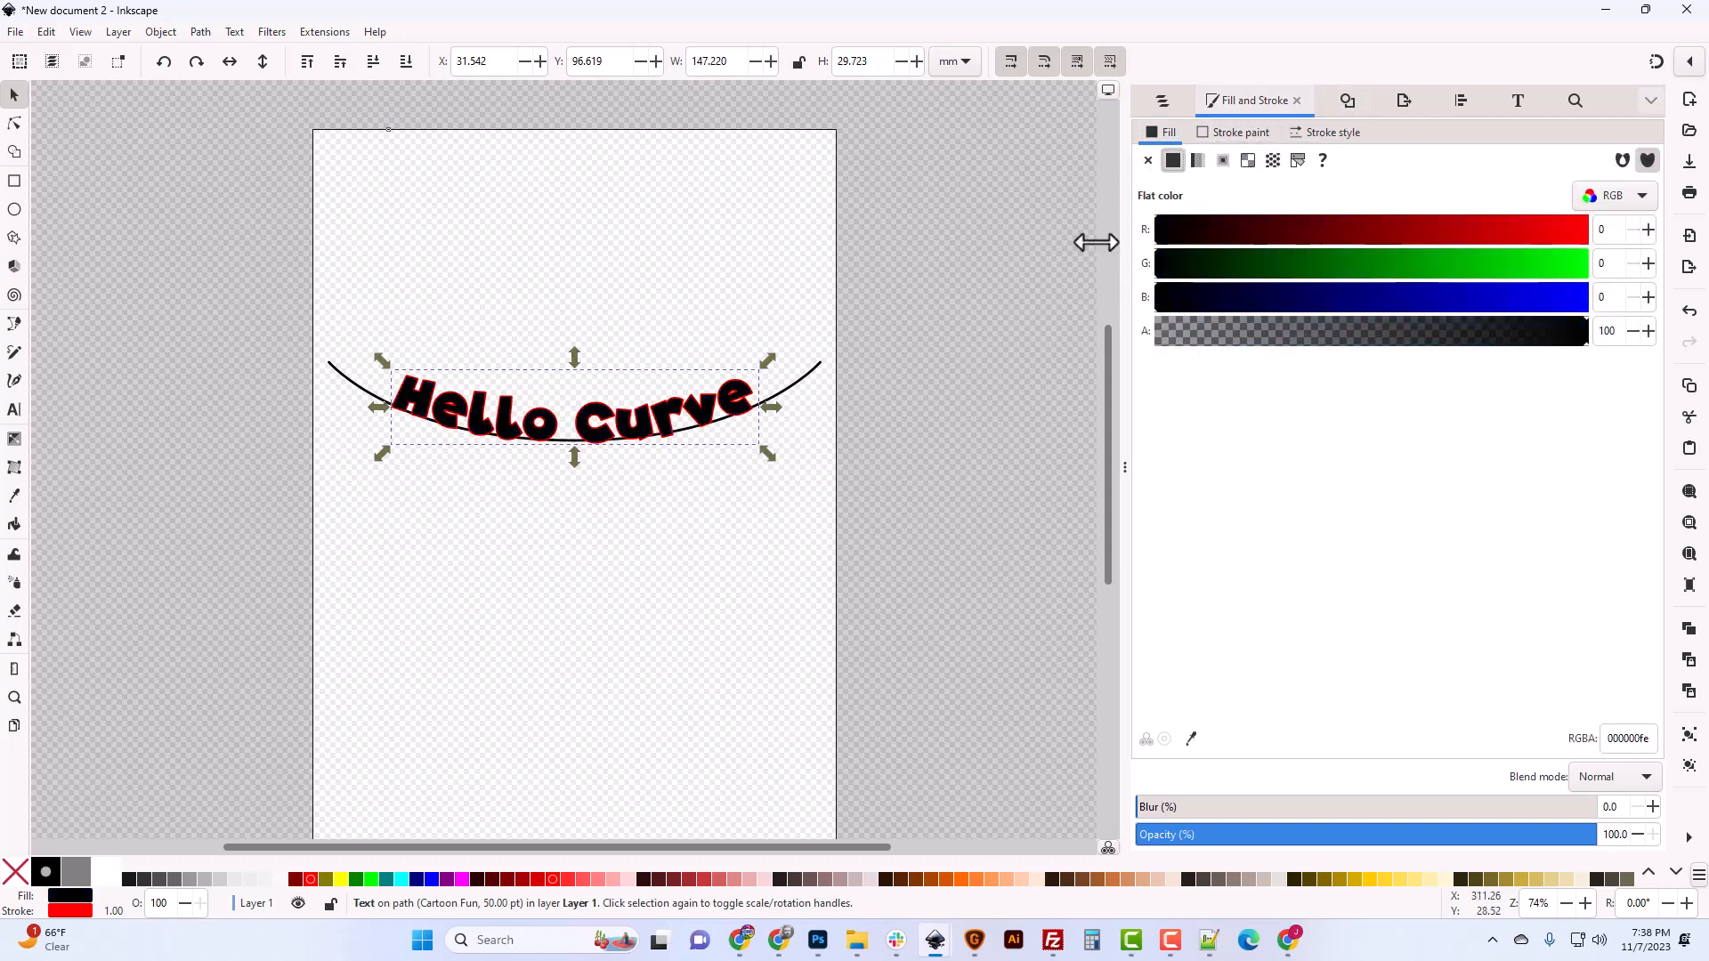
Make the curved path under the text invisible by removing its stroke paint, and clear the selection
click(804, 378)
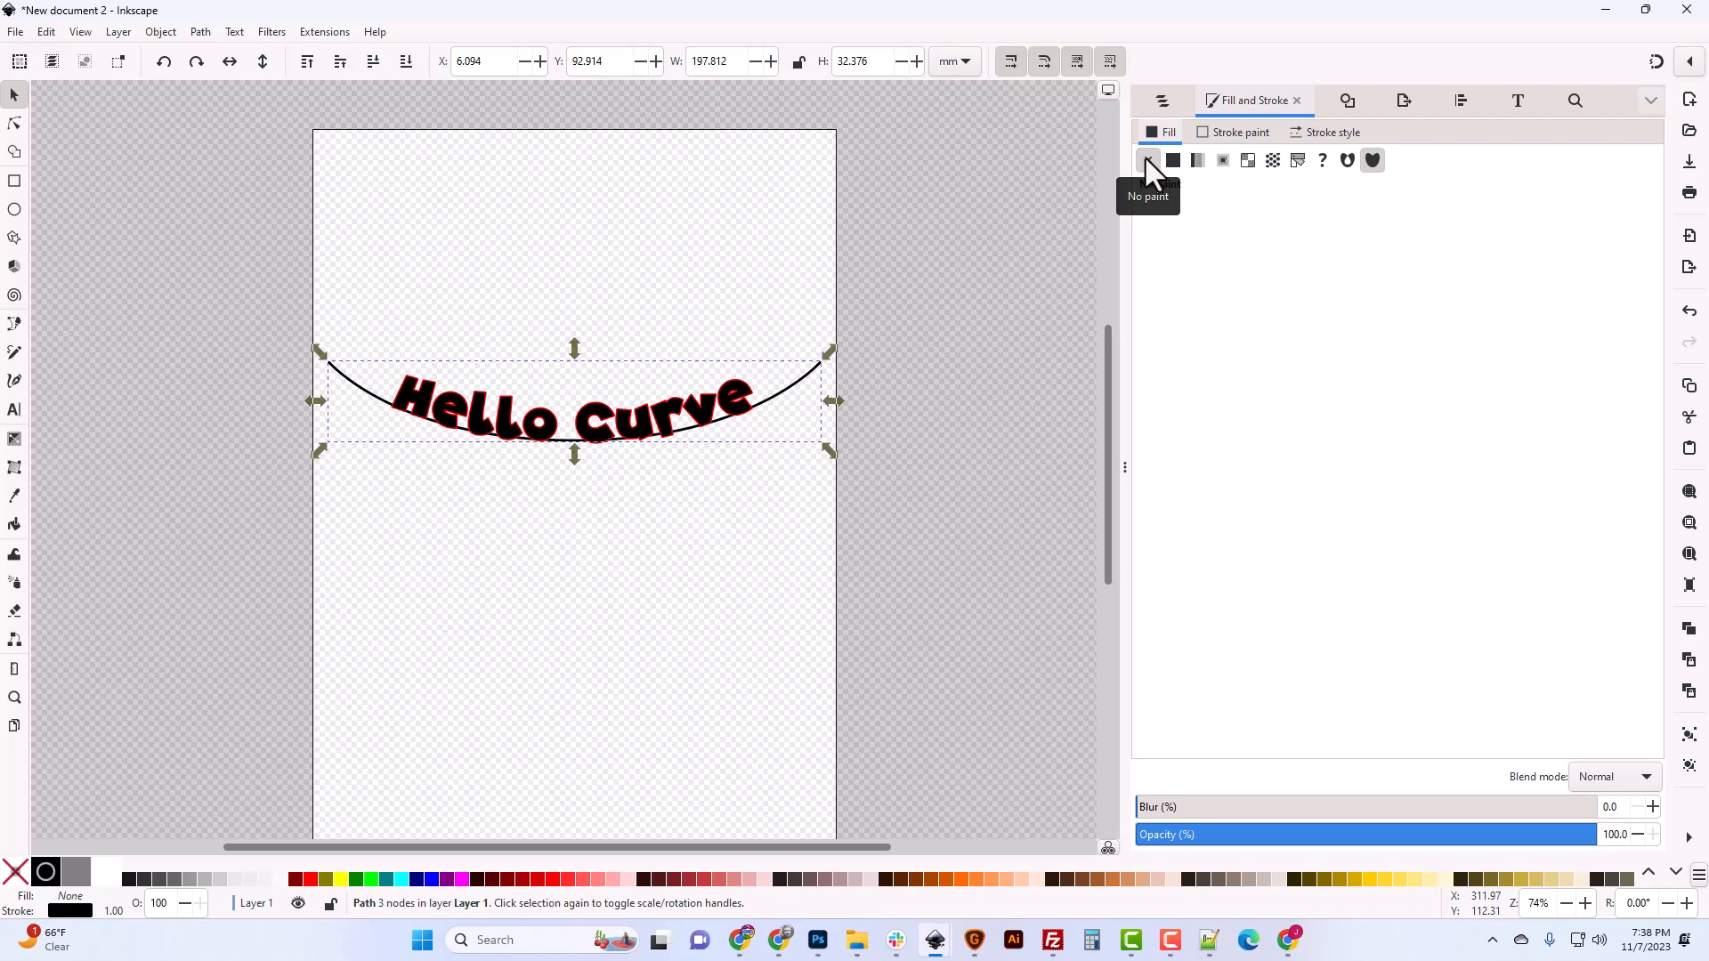
click(1164, 102)
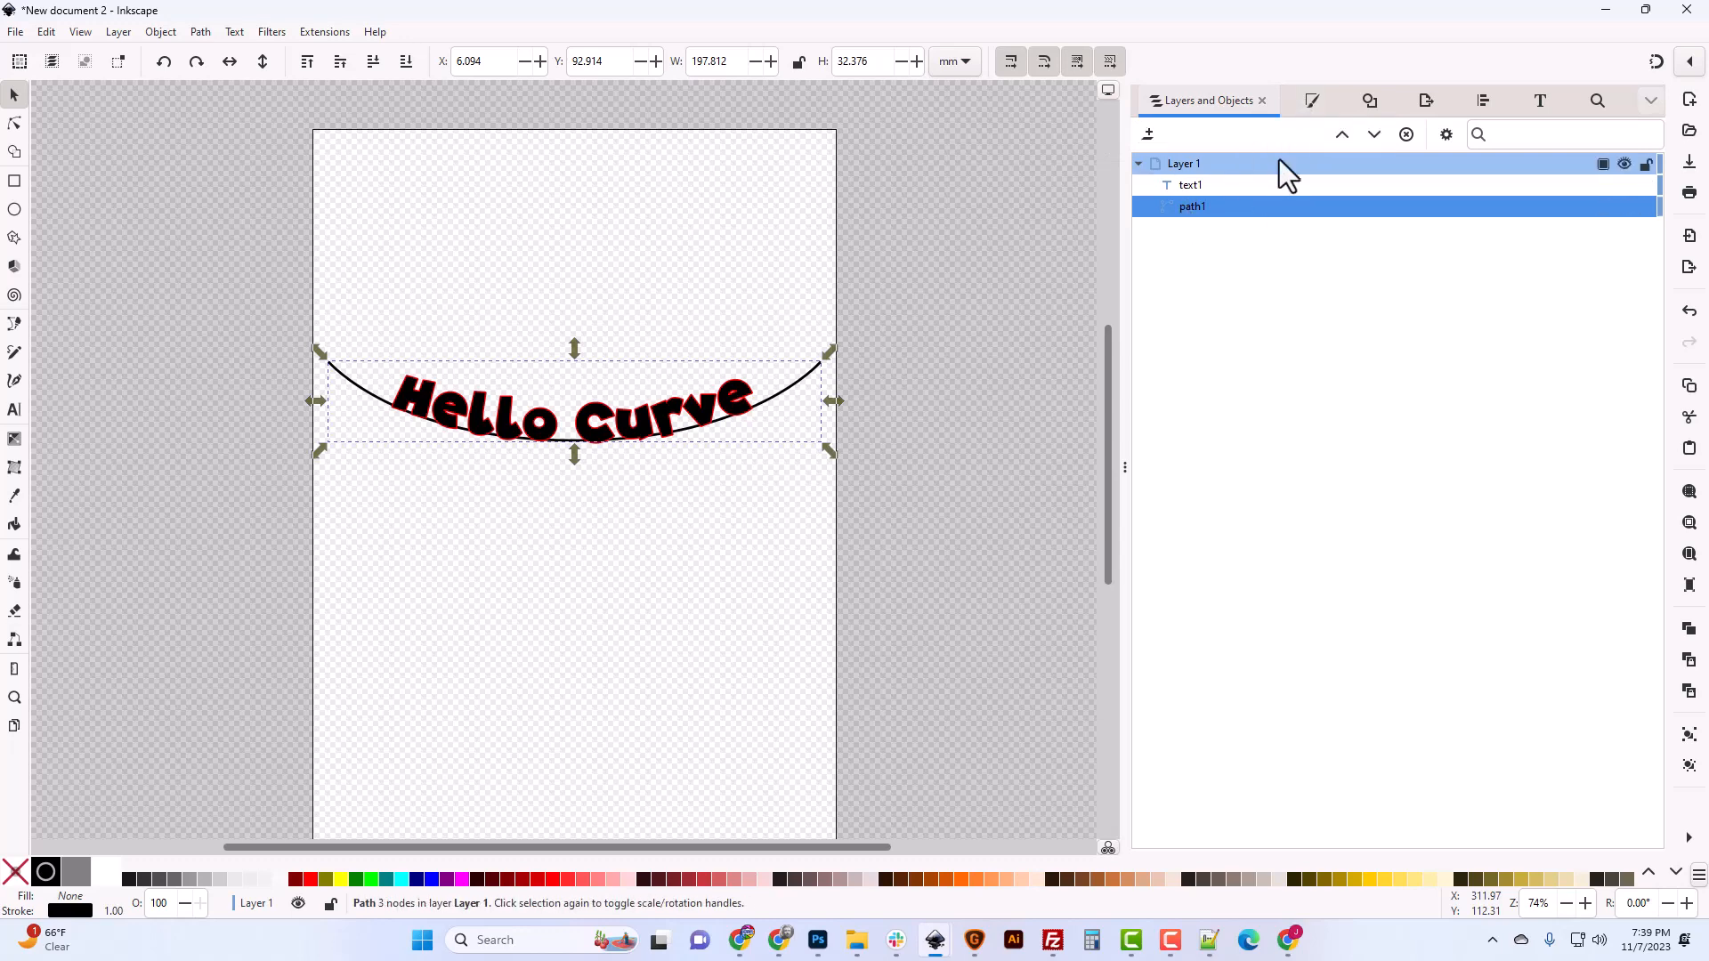
click(1313, 101)
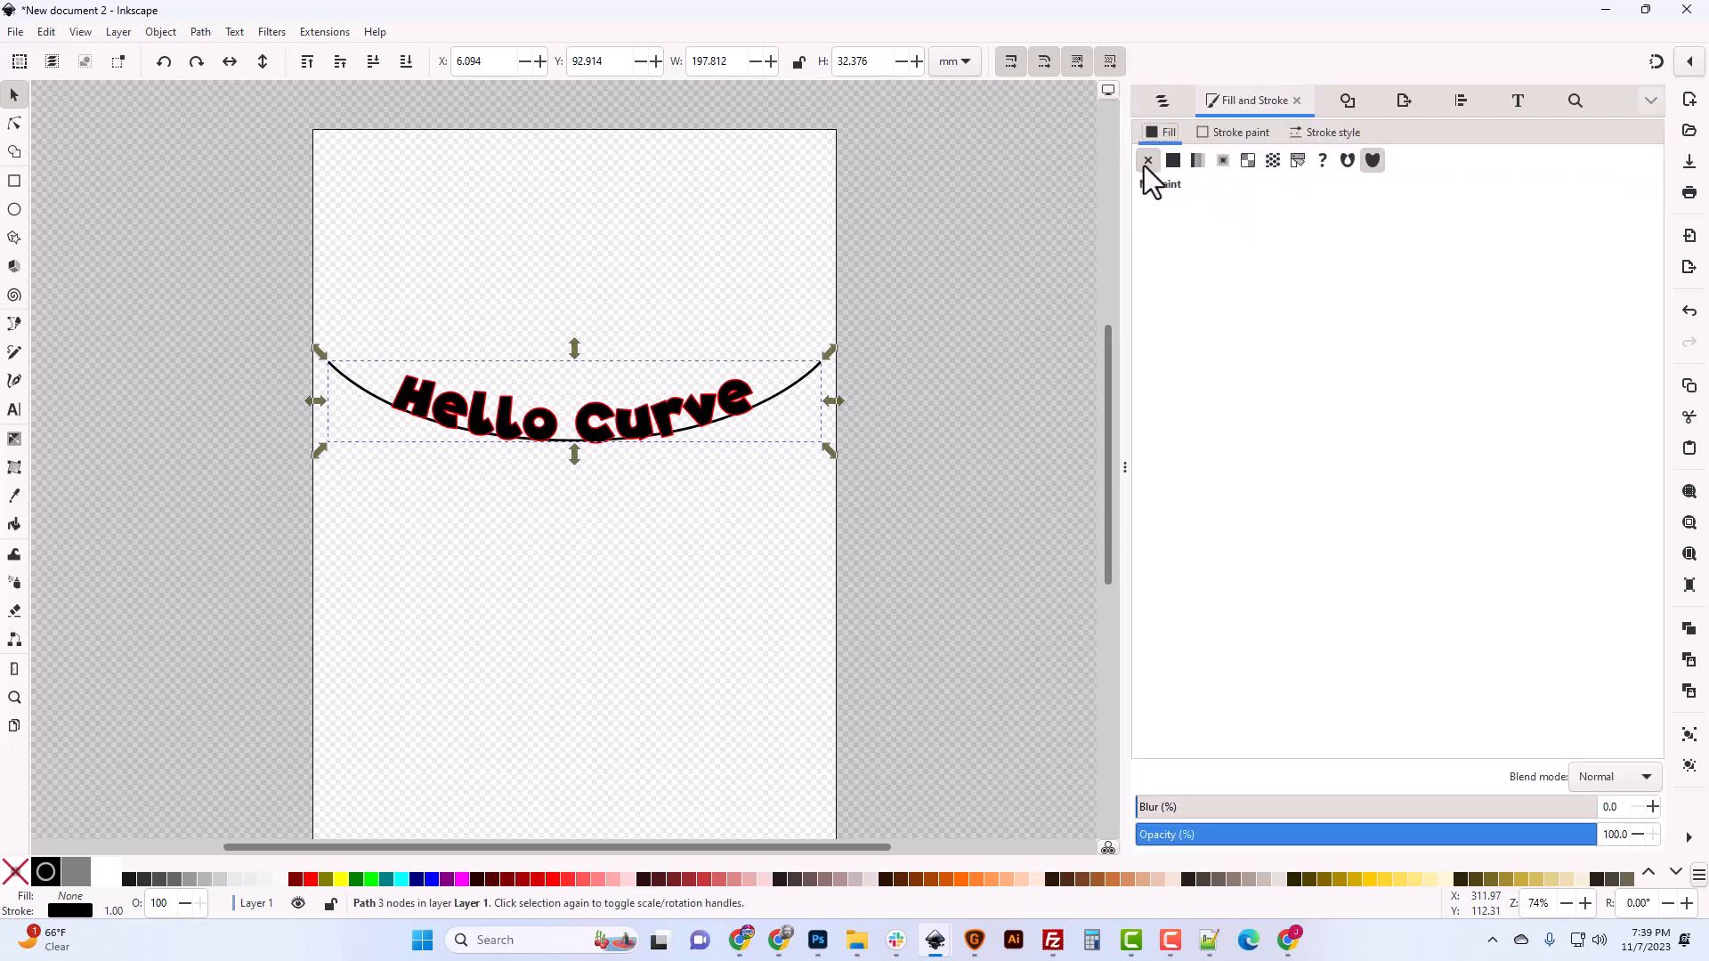
click(1239, 132)
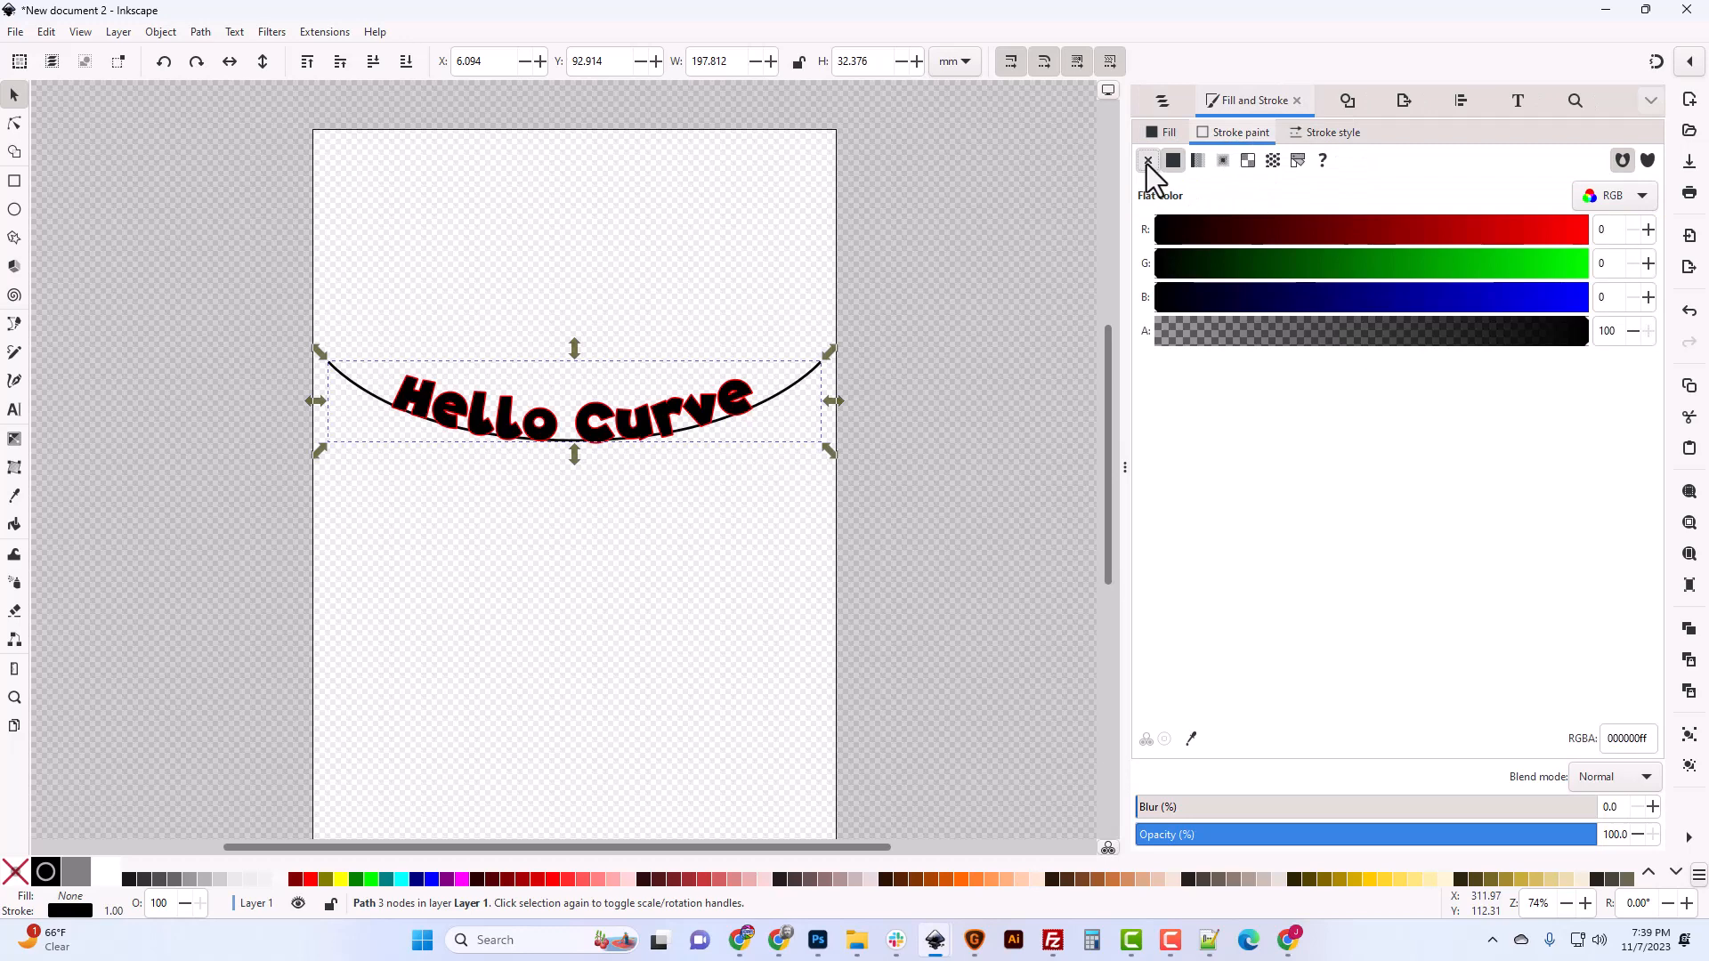
click(1148, 161)
click(683, 558)
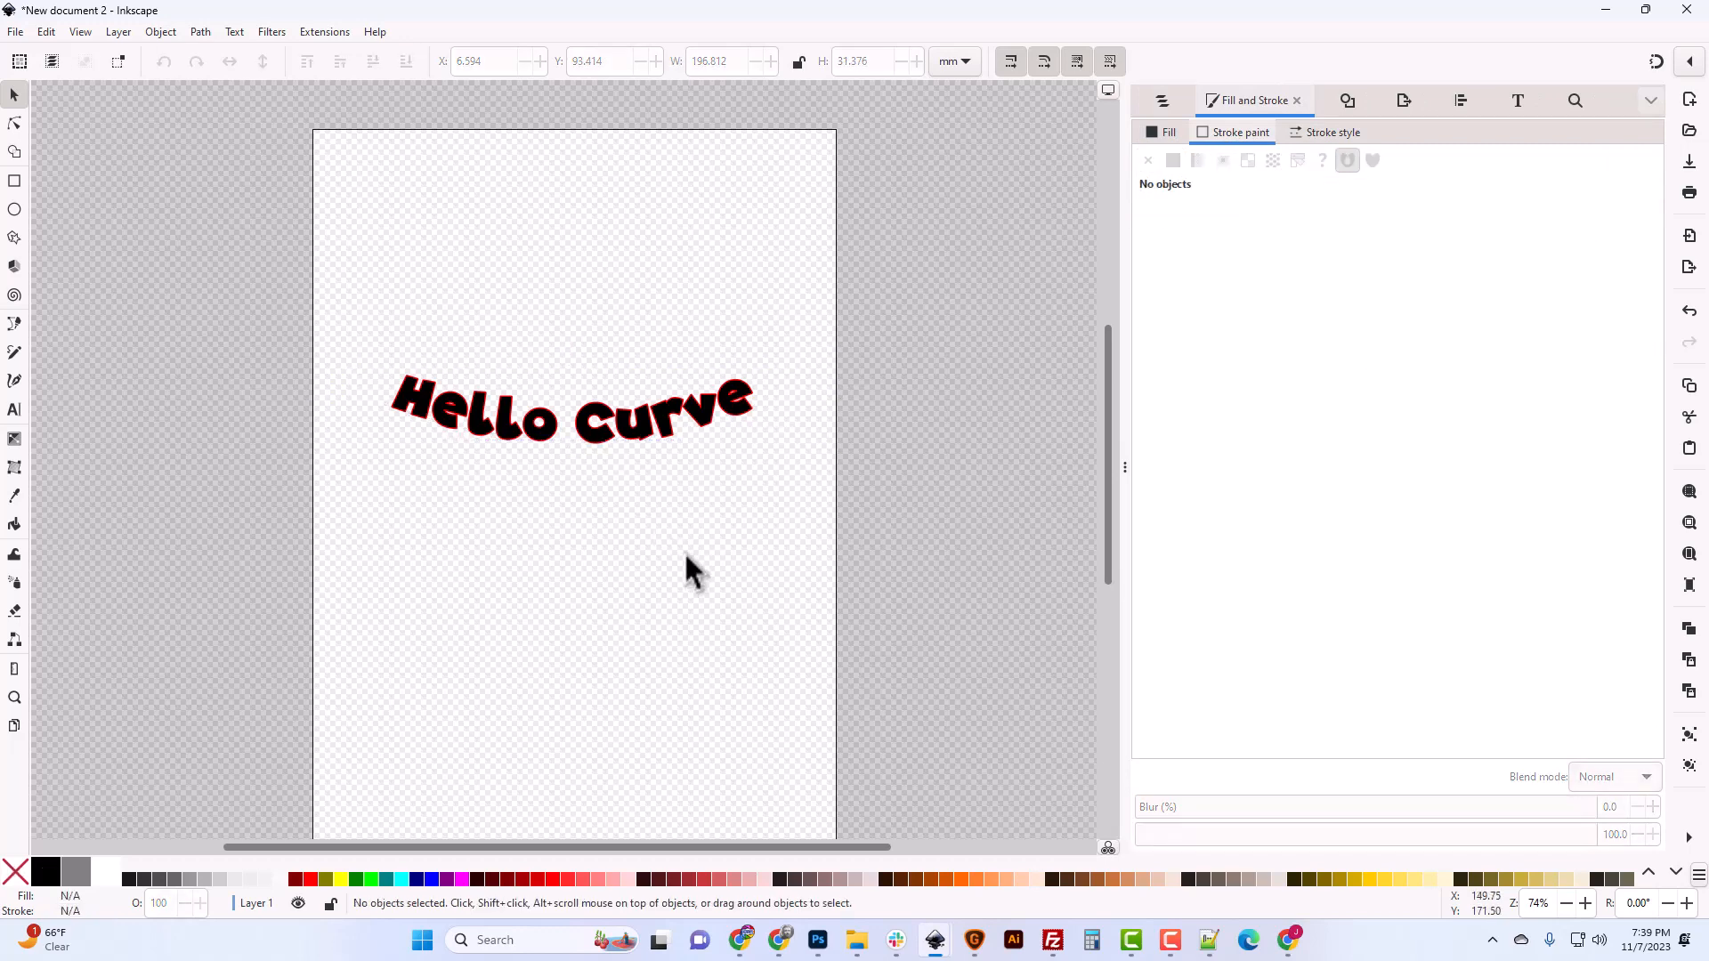